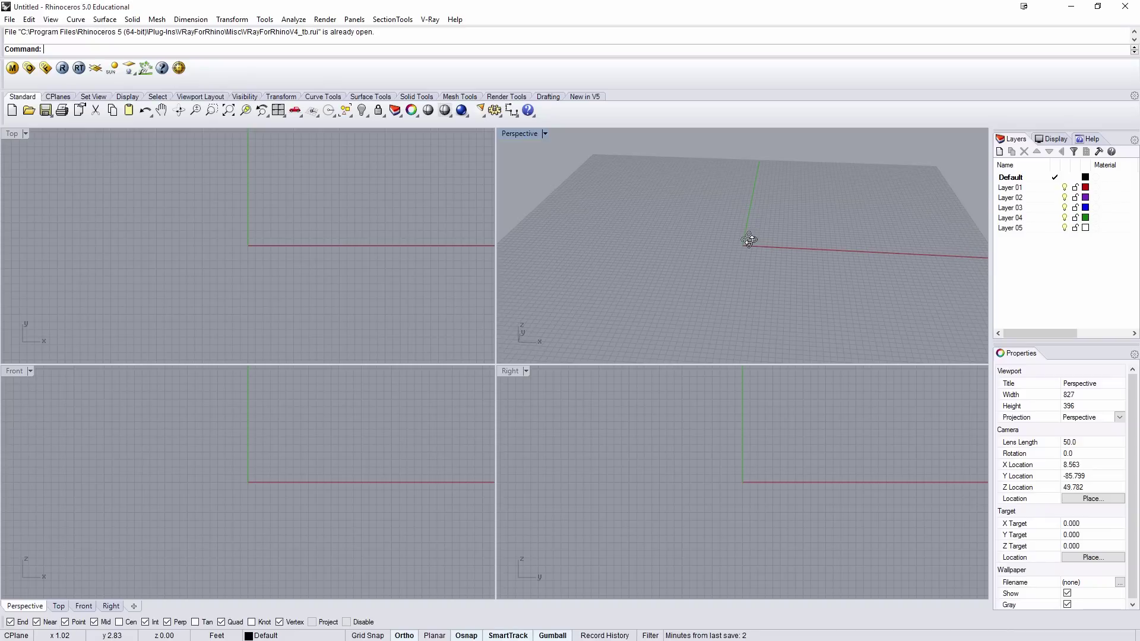
{"action": "right_click_drag", "start_coordinate": [726, 222], "coordinate": [754, 234]}
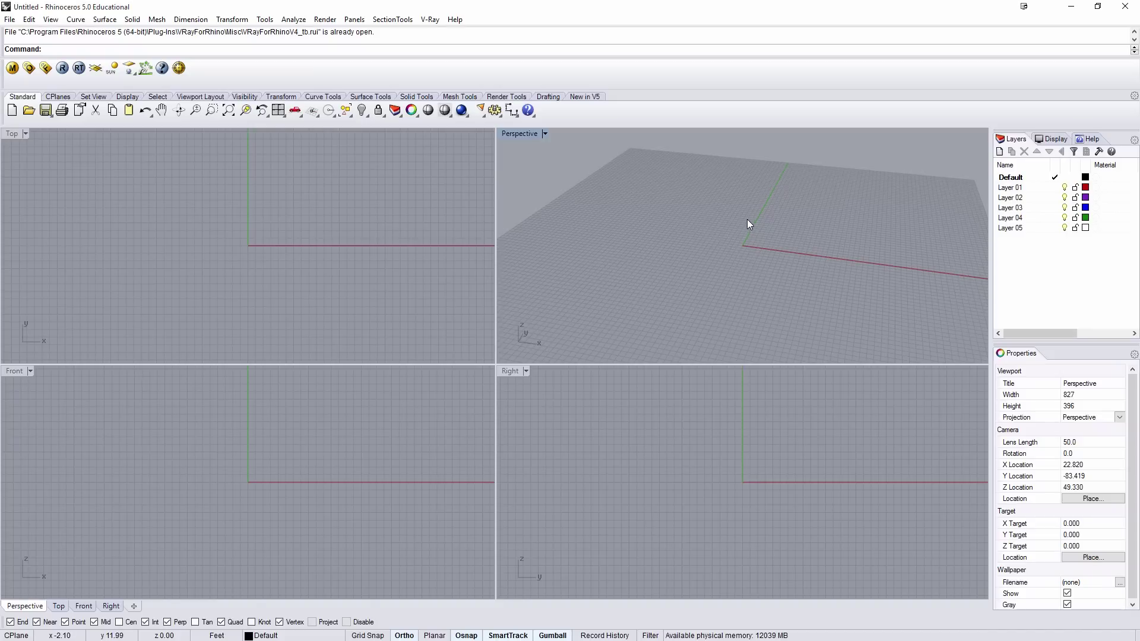
{"action": "right_click_drag", "start_coordinate": [696, 216], "coordinate": [663, 207]}
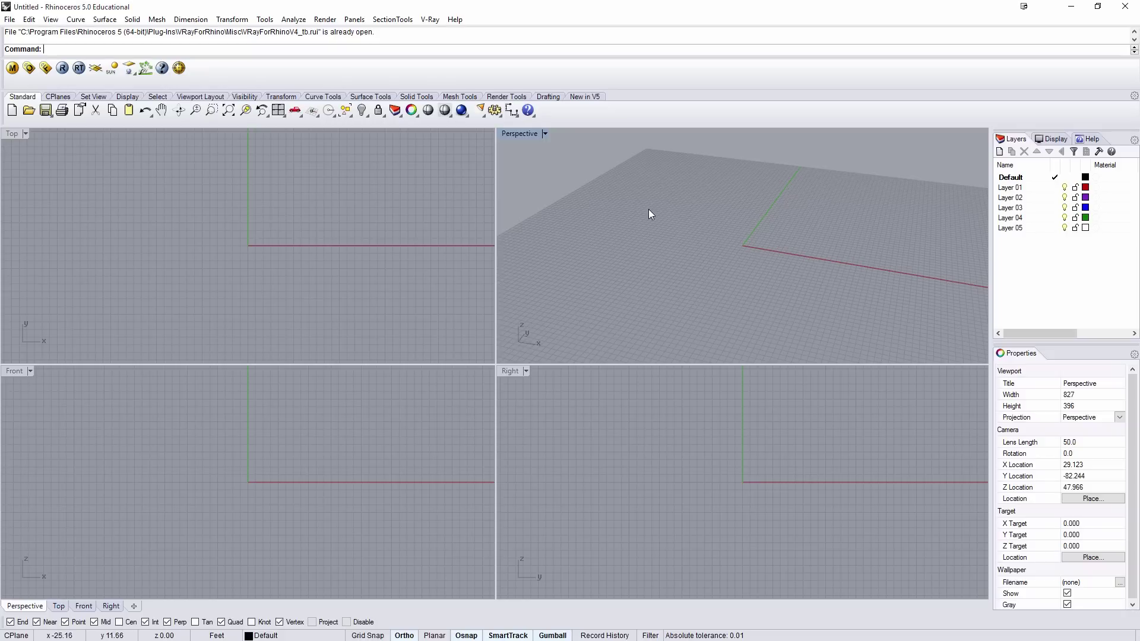
Step: Bring up the Meerkat 1.6 Beta folder and inspect the general properties of DotSpatial.Projections.dll
{"action": "left_click_drag", "start_coordinate": [0, 170], "coordinate": [550, 191]}
{"action": "double_click", "coordinate": [516, 252]}
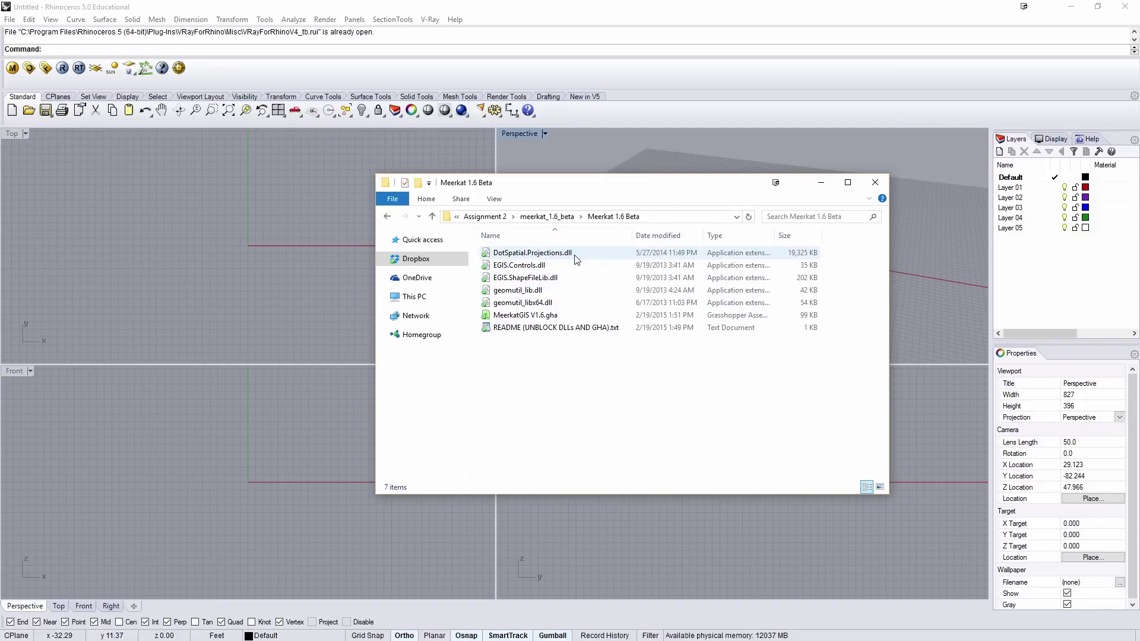
{"action": "left_click", "coordinate": [549, 254]}
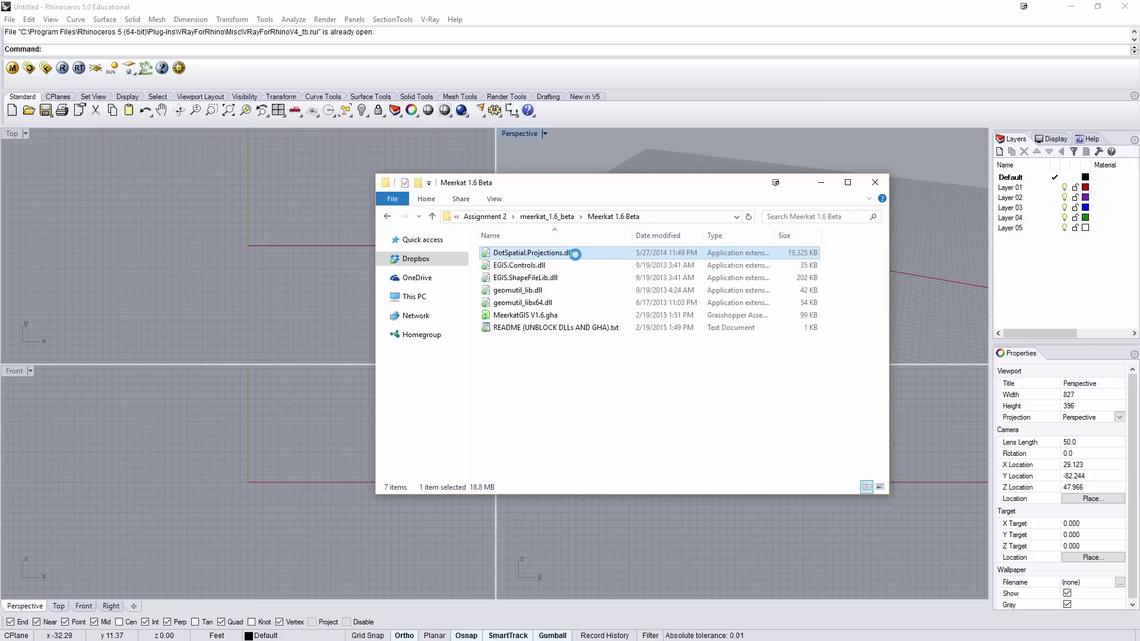
{"action": "right_click", "coordinate": [553, 256]}
{"action": "left_click", "coordinate": [580, 510]}
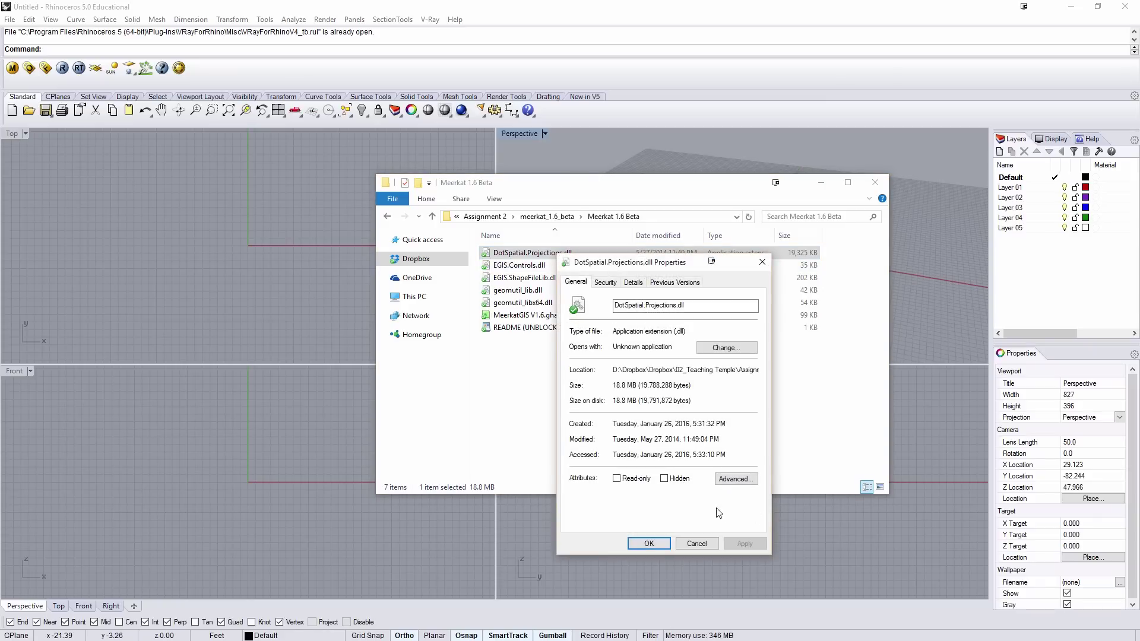
{"action": "left_click", "coordinate": [693, 544]}
Step: Review the five DLL files and MeerkatGIS V1.6.gha in the Meerkat folder, and move its window out of the way
{"action": "left_click", "coordinate": [526, 303], "text": "shift"}
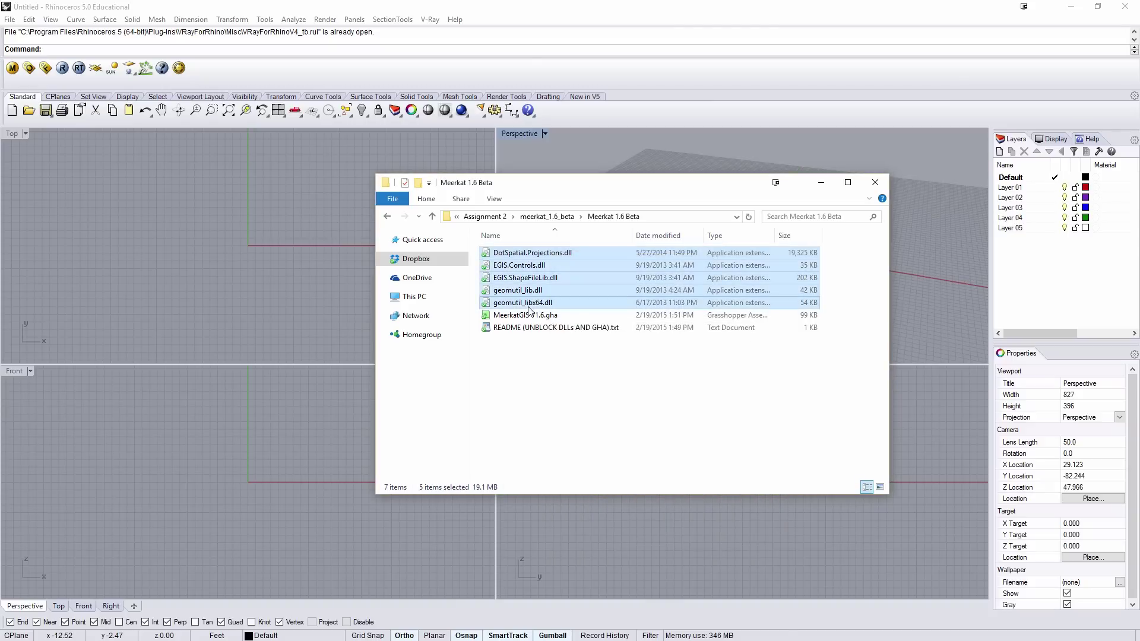
{"action": "key", "text": "Down"}
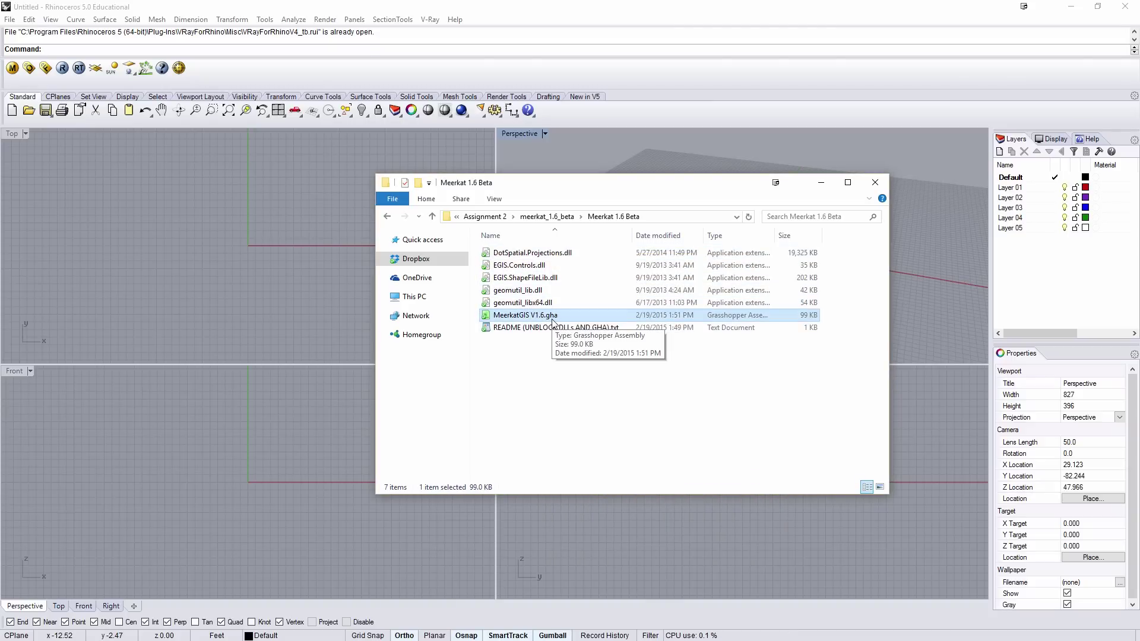
{"action": "left_click_drag", "start_coordinate": [641, 190], "coordinate": [0, 210]}
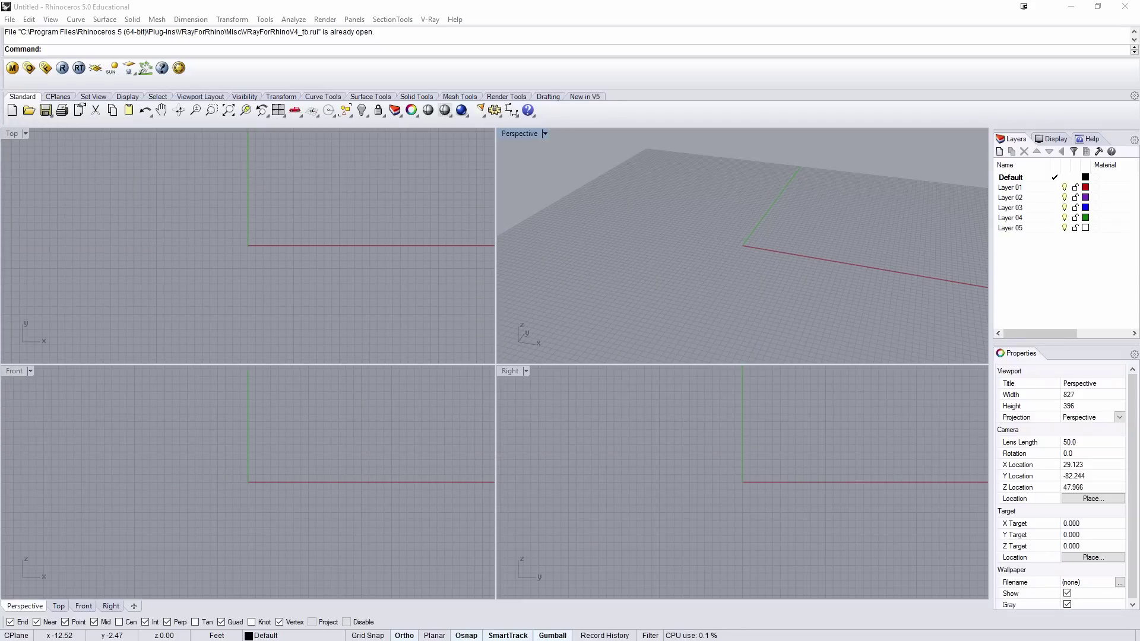
Step: Open Grasshopper's Components folder with the GrasshopperFolders command
{"action": "left_click", "coordinate": [579, 201]}
{"action": "type", "text": "Grasshopper"}
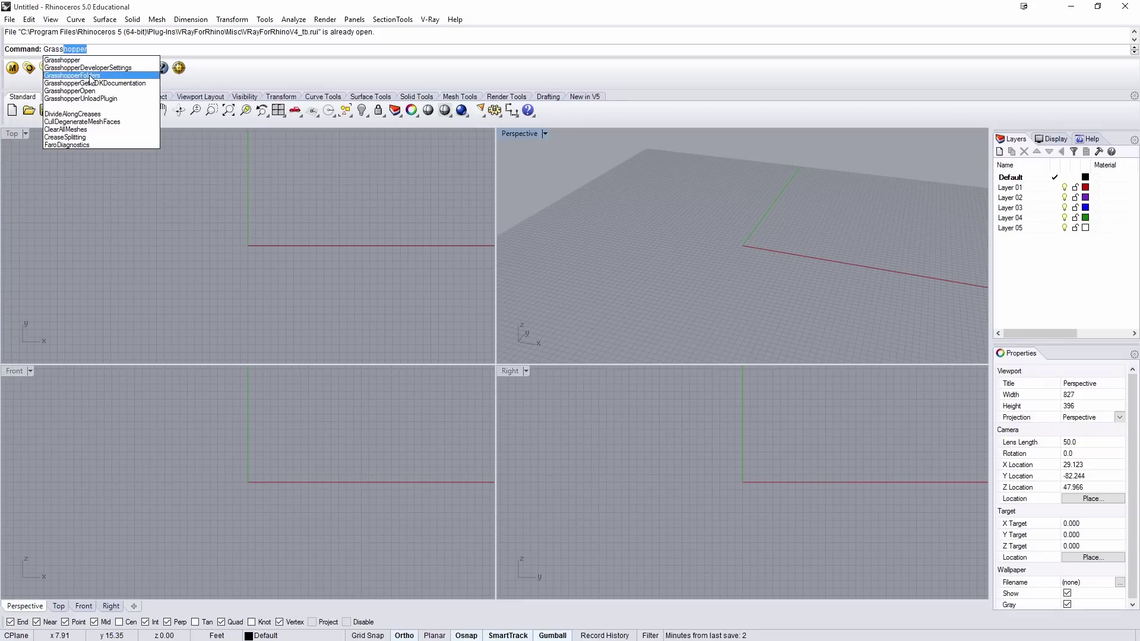
{"action": "left_click", "coordinate": [101, 76]}
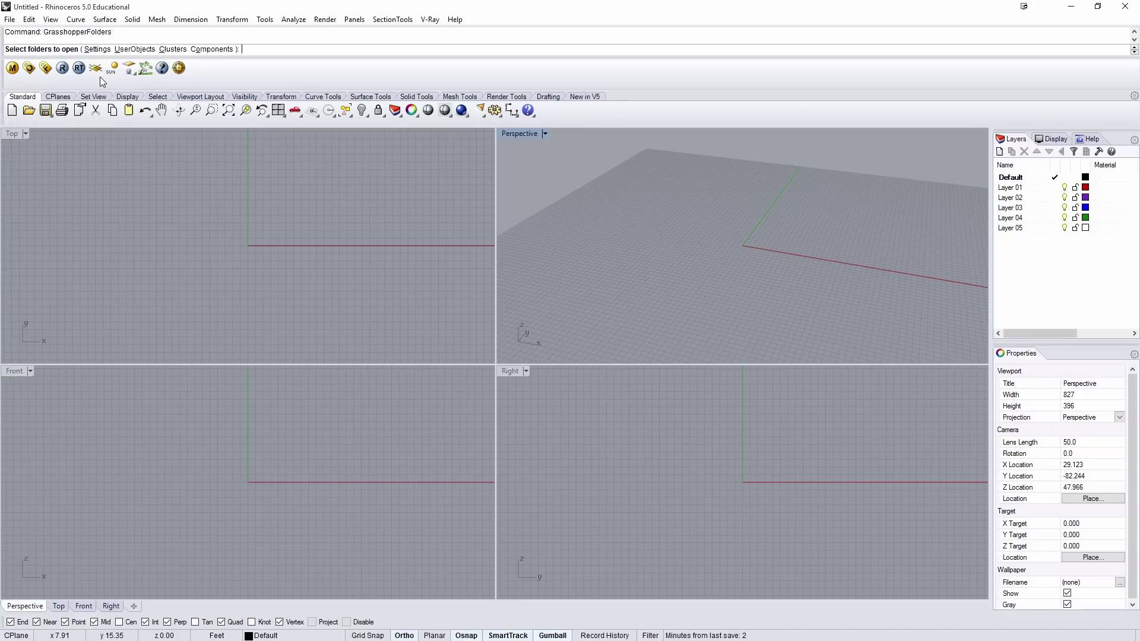
{"action": "left_click", "coordinate": [216, 52]}
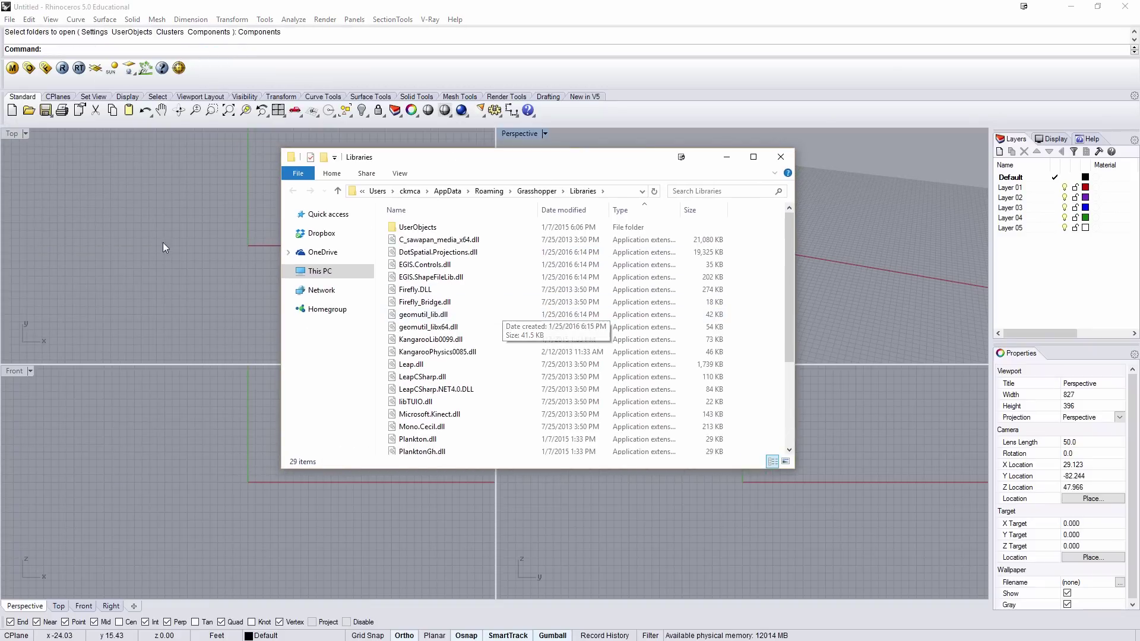
Step: Check the Libraries folder for MeerkatGIS V1.6.gha and close the folder window
{"action": "left_click", "coordinate": [469, 352]}
{"action": "scroll", "coordinate": [510, 353], "scroll_direction": "down", "scroll_amount": 4}
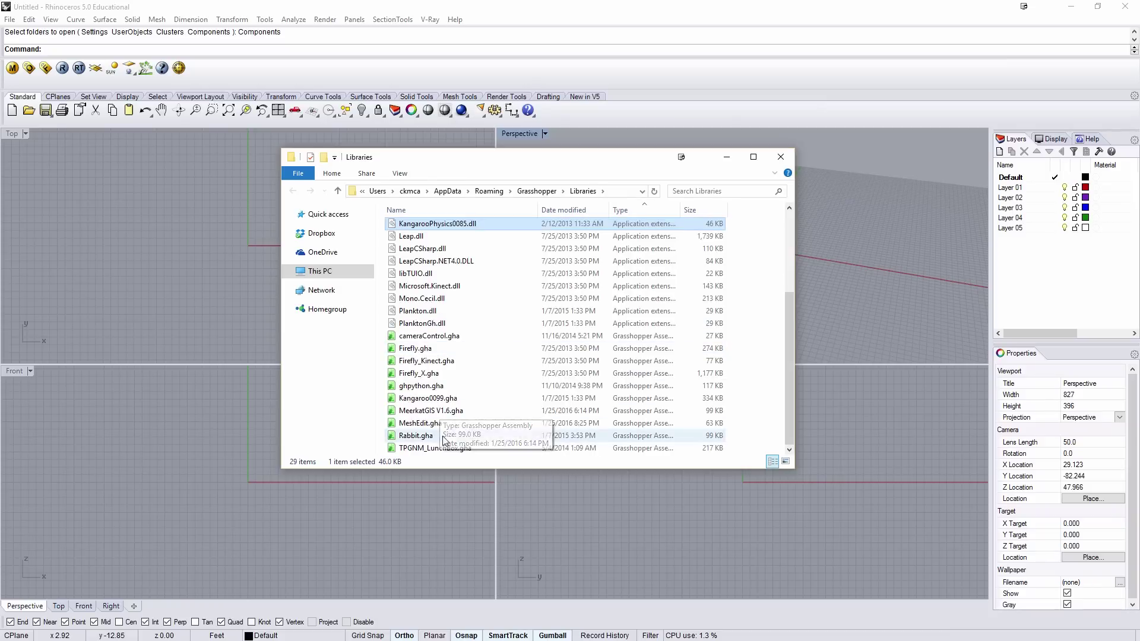
{"action": "left_click", "coordinate": [458, 412]}
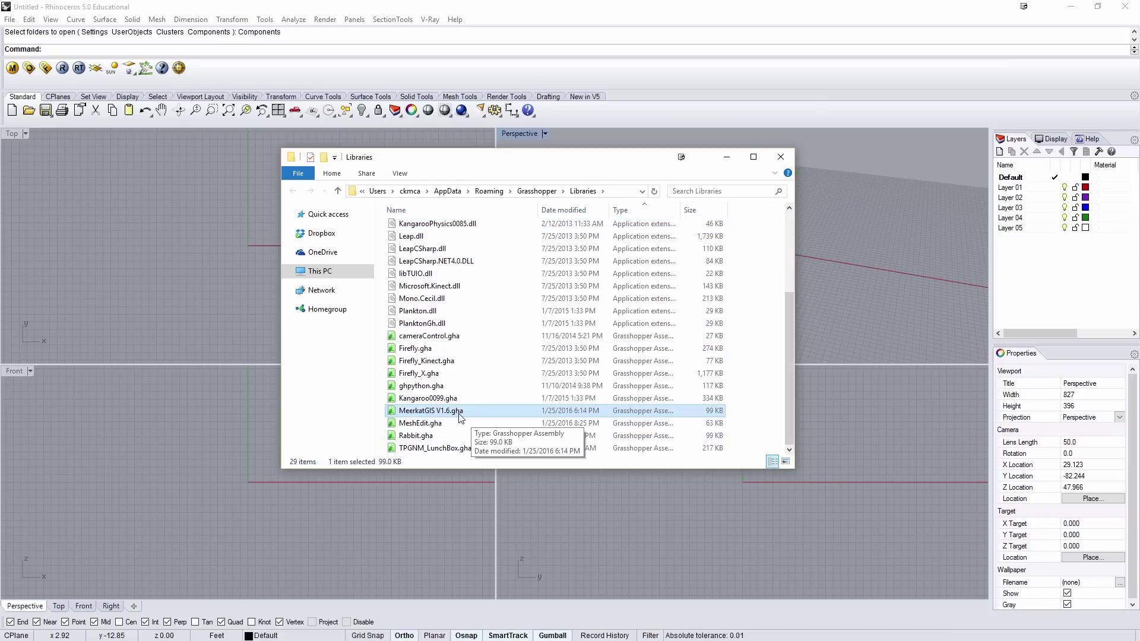
{"action": "left_click", "coordinate": [780, 157]}
Step: Start Grasshopper and place Meerkat's Import Shapefile component on the empty canvas
{"action": "type", "text": "Grasshopper"}
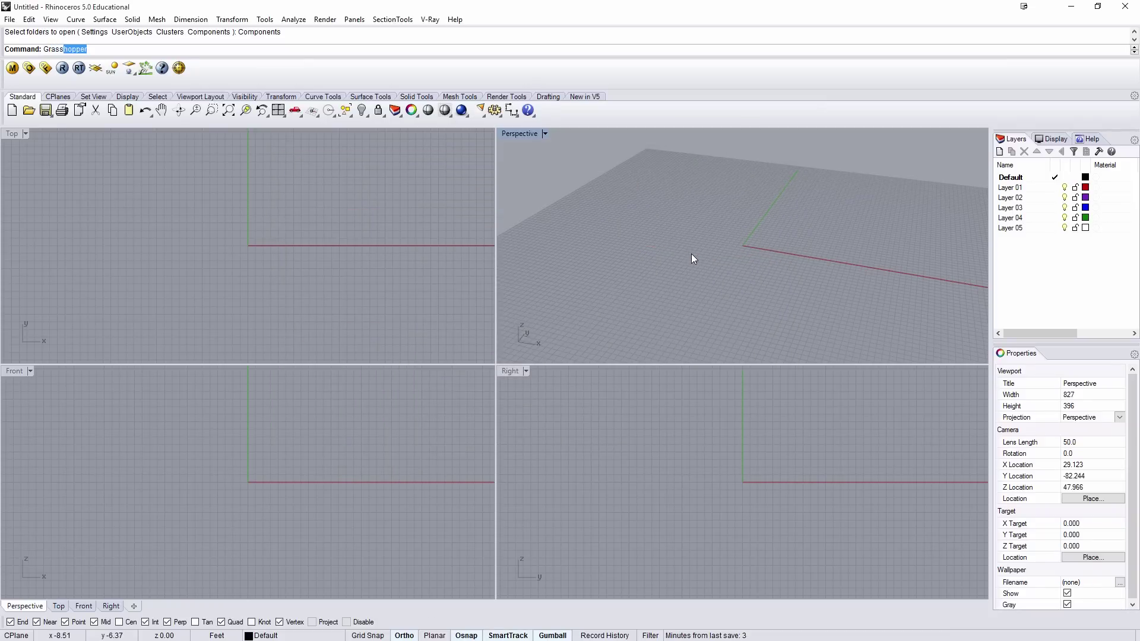
{"action": "key", "text": "Return"}
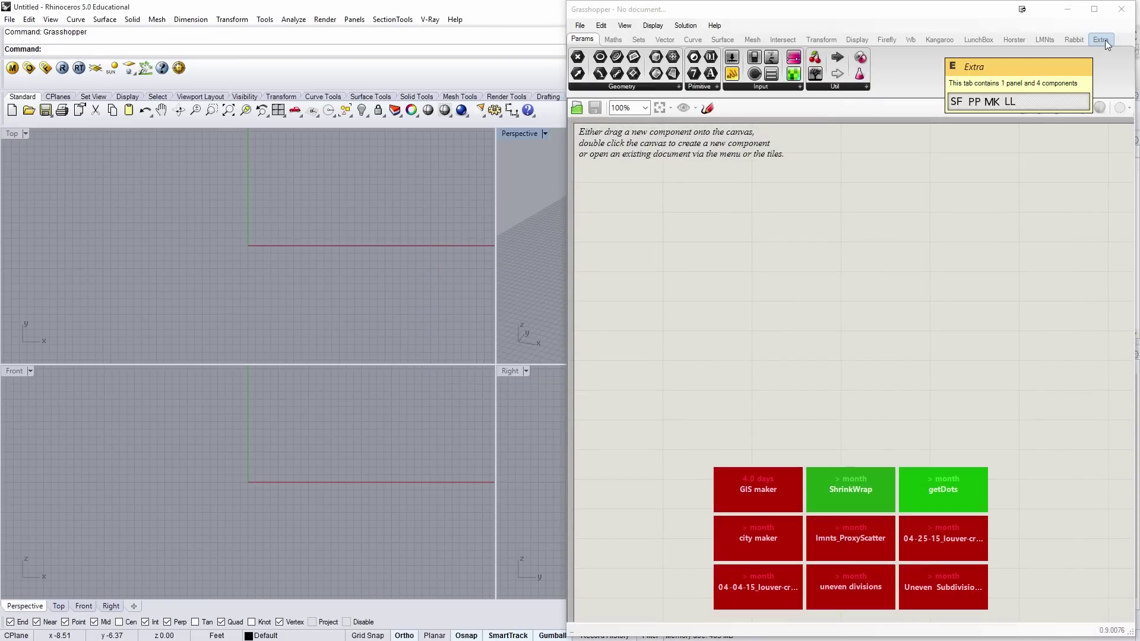
{"action": "left_click", "coordinate": [1101, 40]}
{"action": "left_click", "coordinate": [583, 88]}
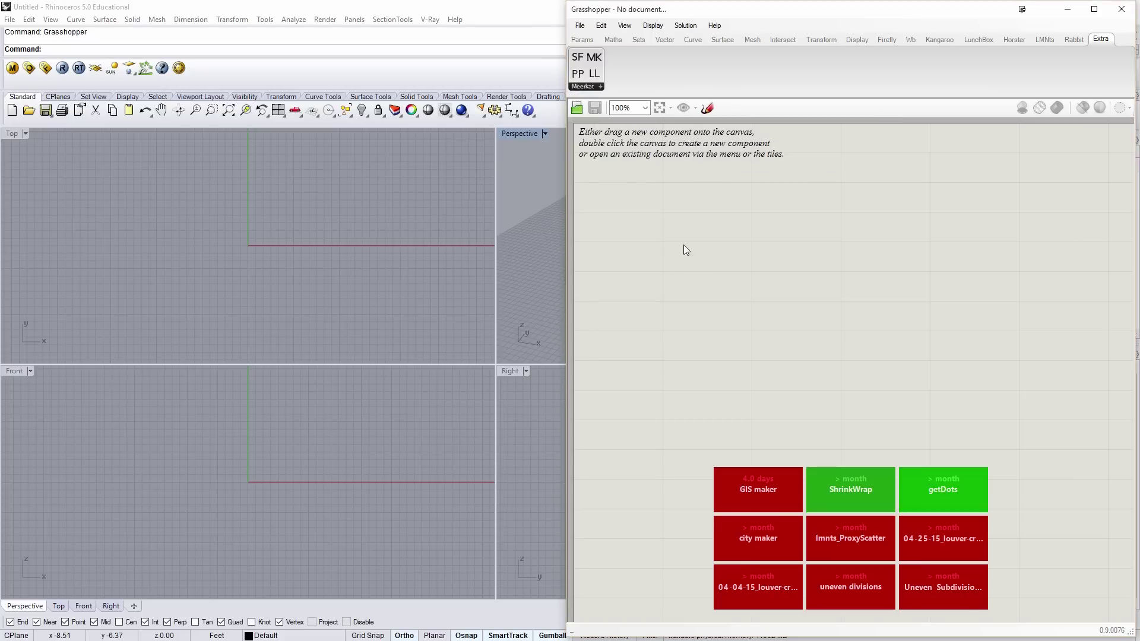
{"action": "left_click", "coordinate": [591, 87]}
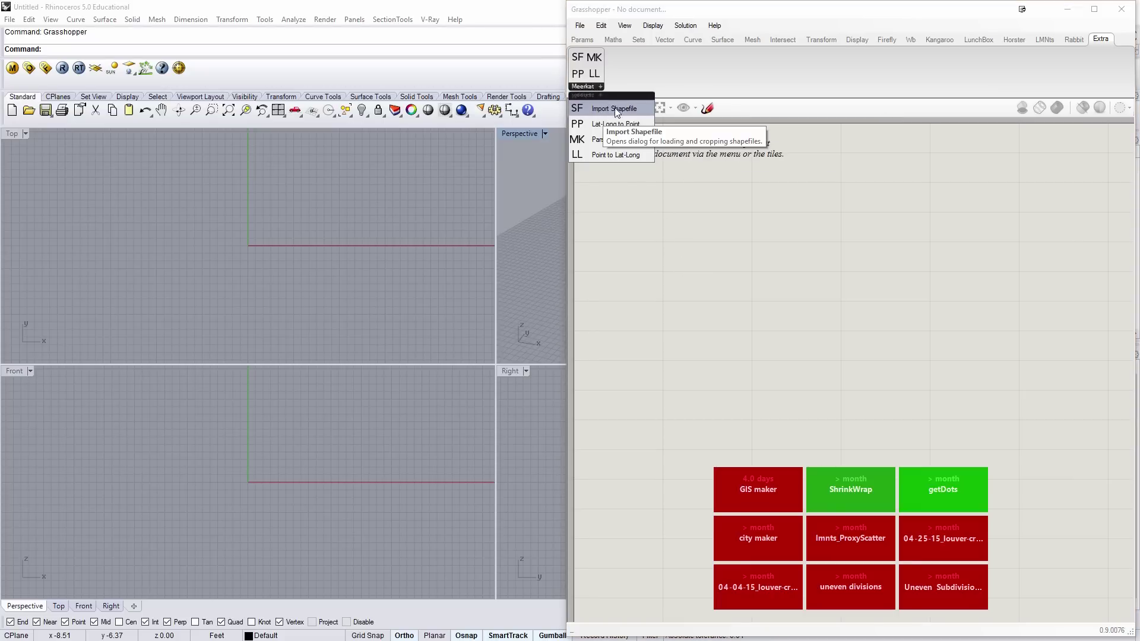
{"action": "left_click_drag", "start_coordinate": [618, 108], "coordinate": [732, 237]}
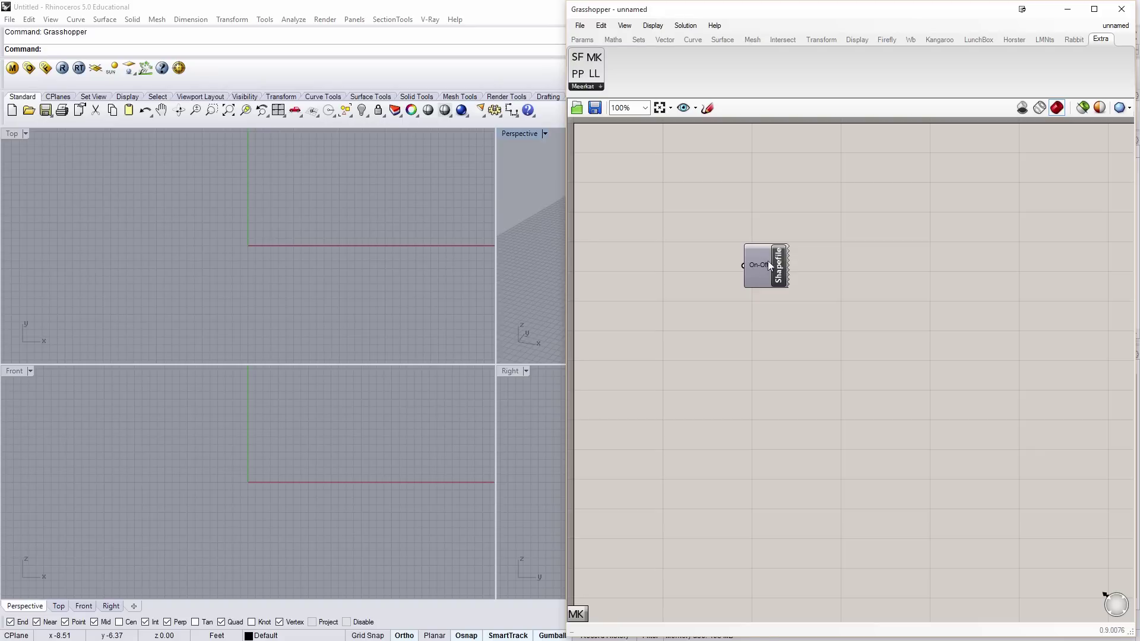
Step: Add a Button wired to the shapefile component's On-Off input, and trigger it to open the Meerkat map window
{"action": "double_click", "coordinate": [659, 279]}
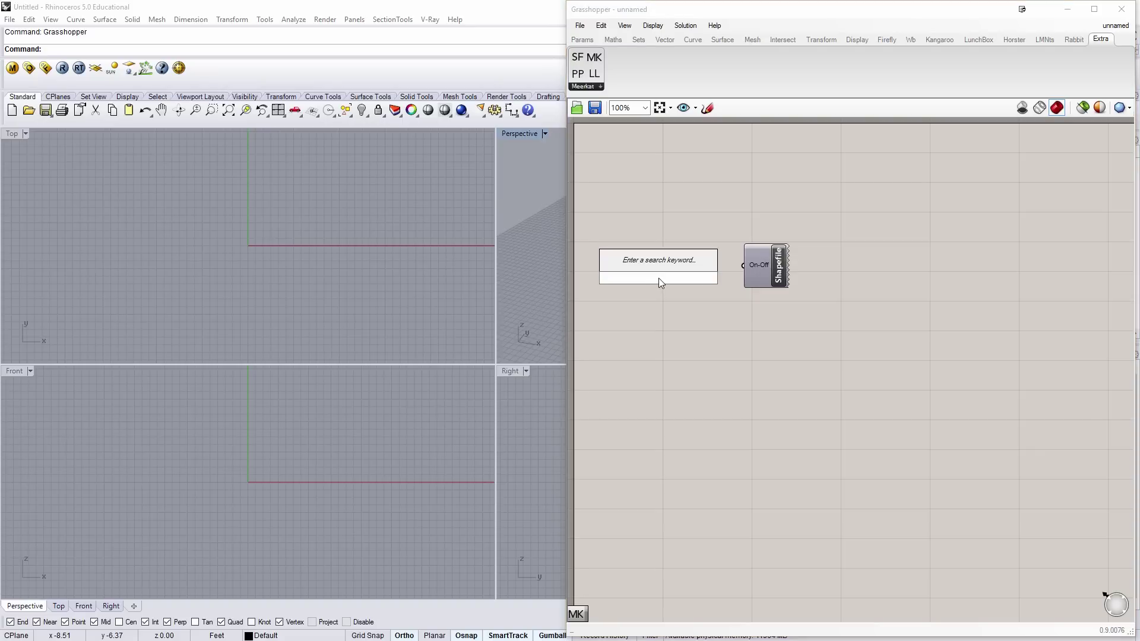
{"action": "type", "text": "butt"}
{"action": "key", "text": "Return"}
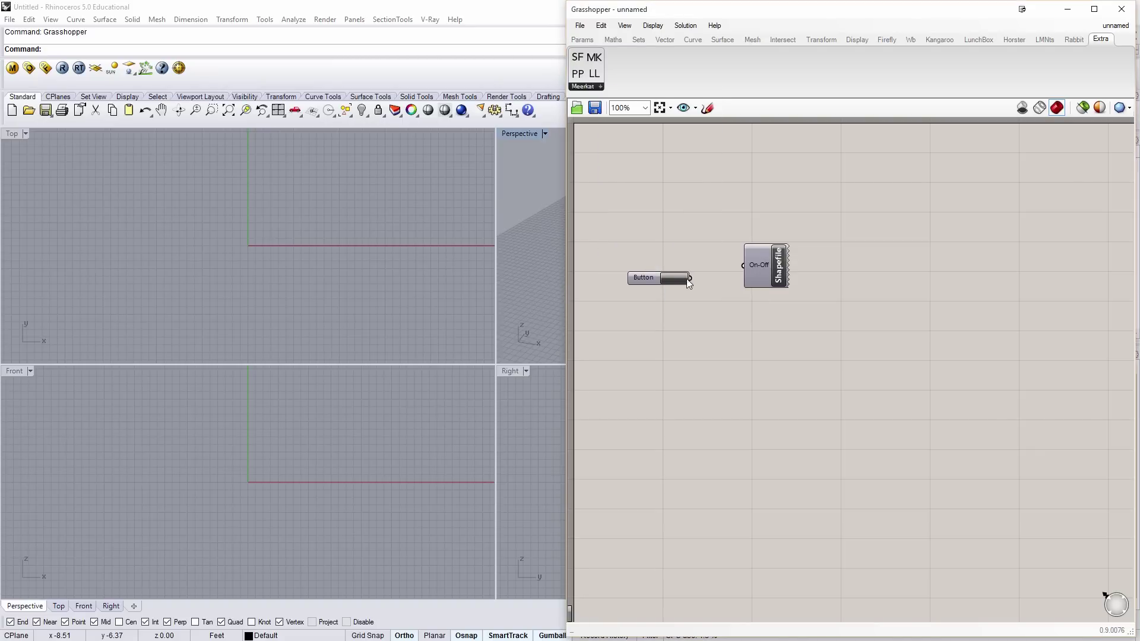
{"action": "left_click", "coordinate": [675, 276]}
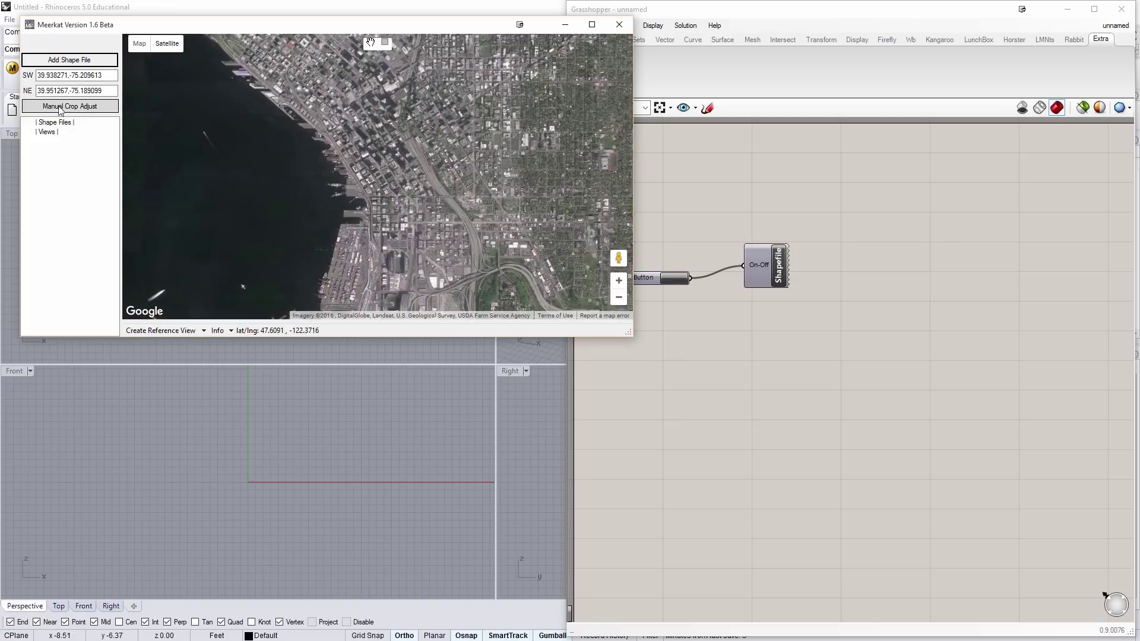
Step: Add PhiladelphiaContours2ft200712.shp from the Shapefiles_Philadelphia folder to the Meerkat map and enable its layer
{"action": "left_click", "coordinate": [64, 60]}
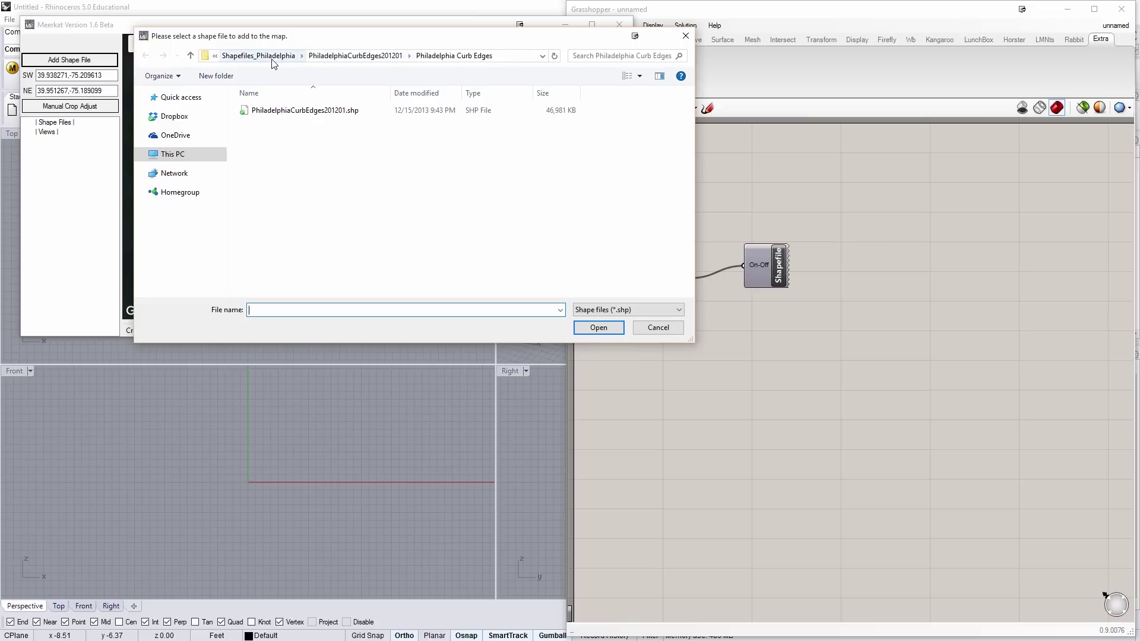
{"action": "left_click", "coordinate": [286, 57]}
{"action": "double_click", "coordinate": [329, 135]}
{"action": "left_click", "coordinate": [308, 115]}
{"action": "left_click", "coordinate": [600, 328]}
{"action": "left_click", "coordinate": [50, 131]}
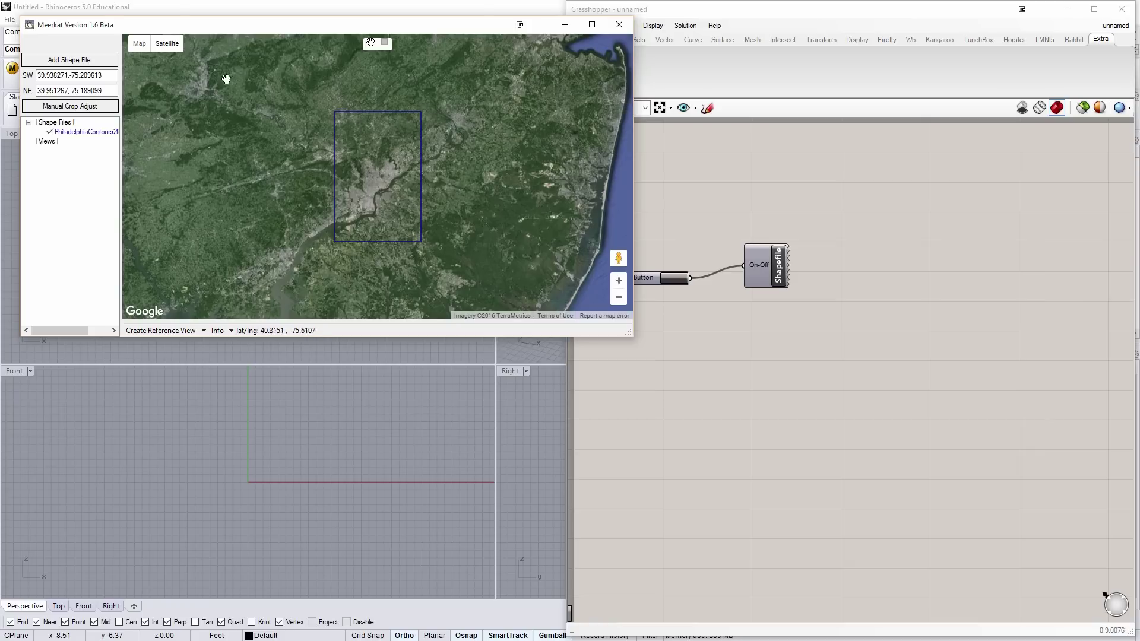
Step: Add the PhiladelphiaBuildings200712.shp shapefile to the Meerkat map
{"action": "left_click", "coordinate": [83, 61]}
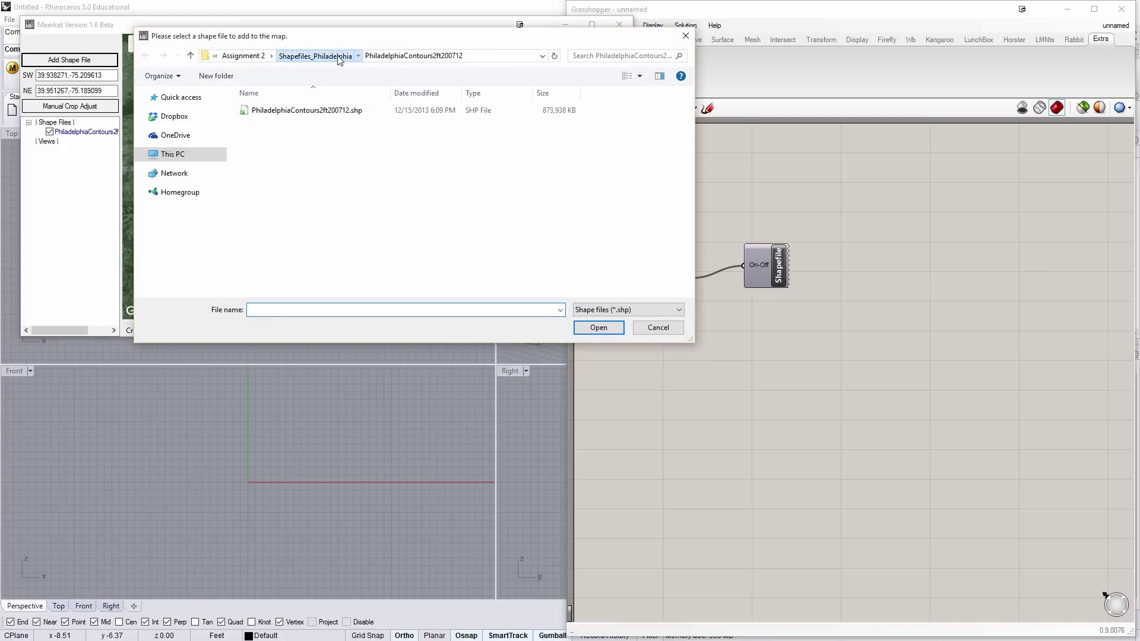
{"action": "left_click", "coordinate": [320, 55]}
{"action": "double_click", "coordinate": [295, 119]}
{"action": "left_click", "coordinate": [293, 112]}
{"action": "double_click", "coordinate": [293, 112]}
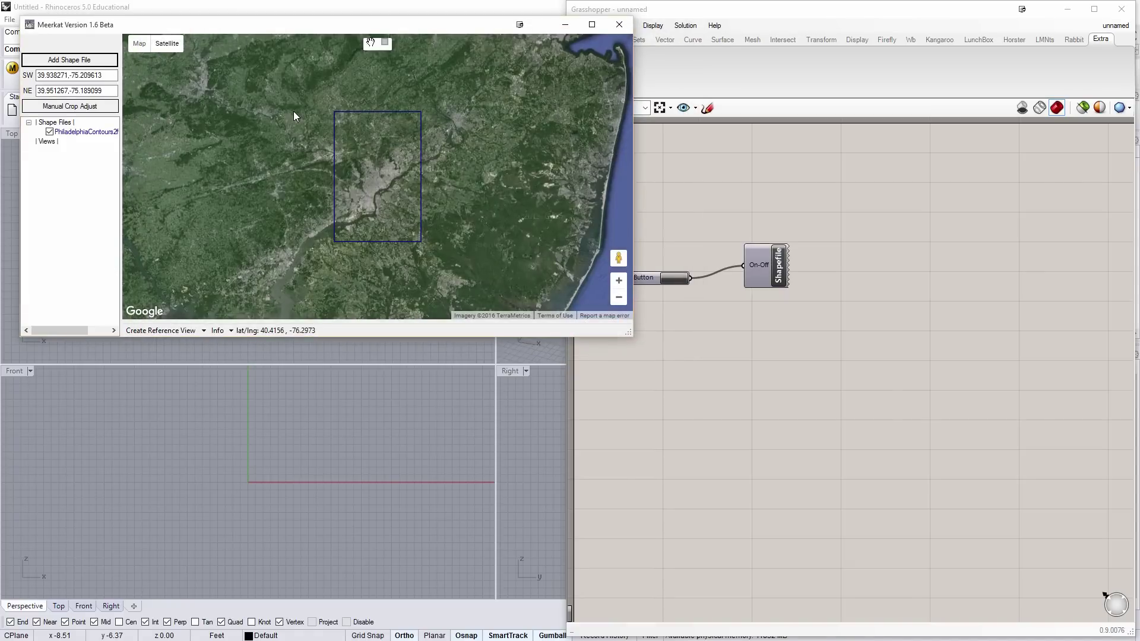
Step: Add PhiladelphiaCurbEdges201201.shp to the Meerkat map, and enable both the buildings and curb edges layers
{"action": "left_click", "coordinate": [69, 60]}
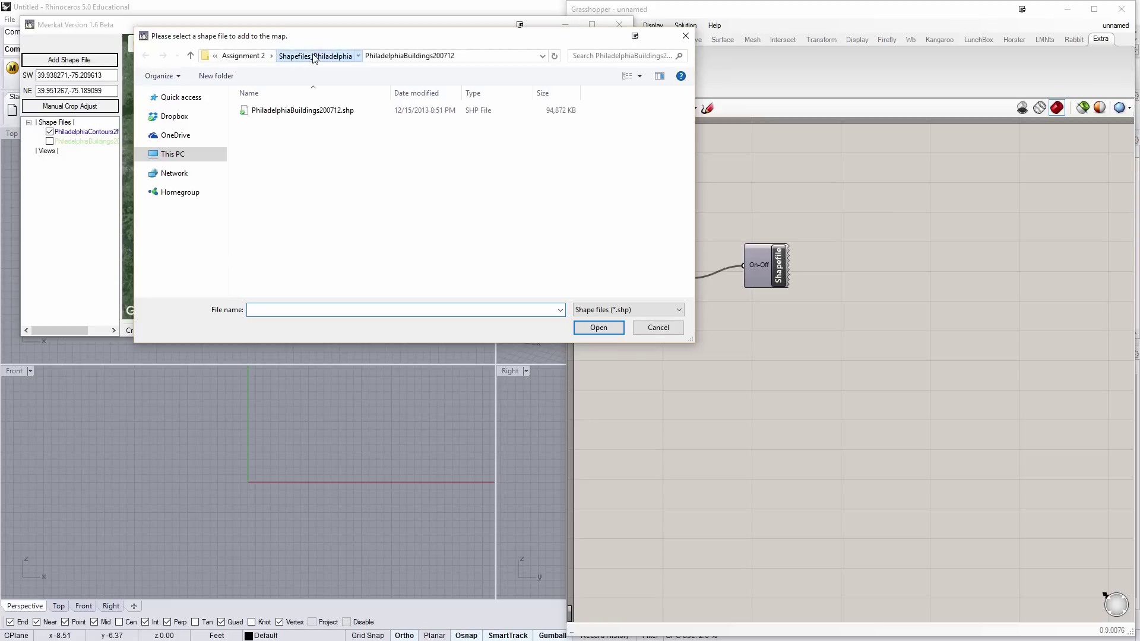
{"action": "left_click", "coordinate": [313, 55]}
{"action": "left_click", "coordinate": [320, 150]}
{"action": "double_click", "coordinate": [320, 149]}
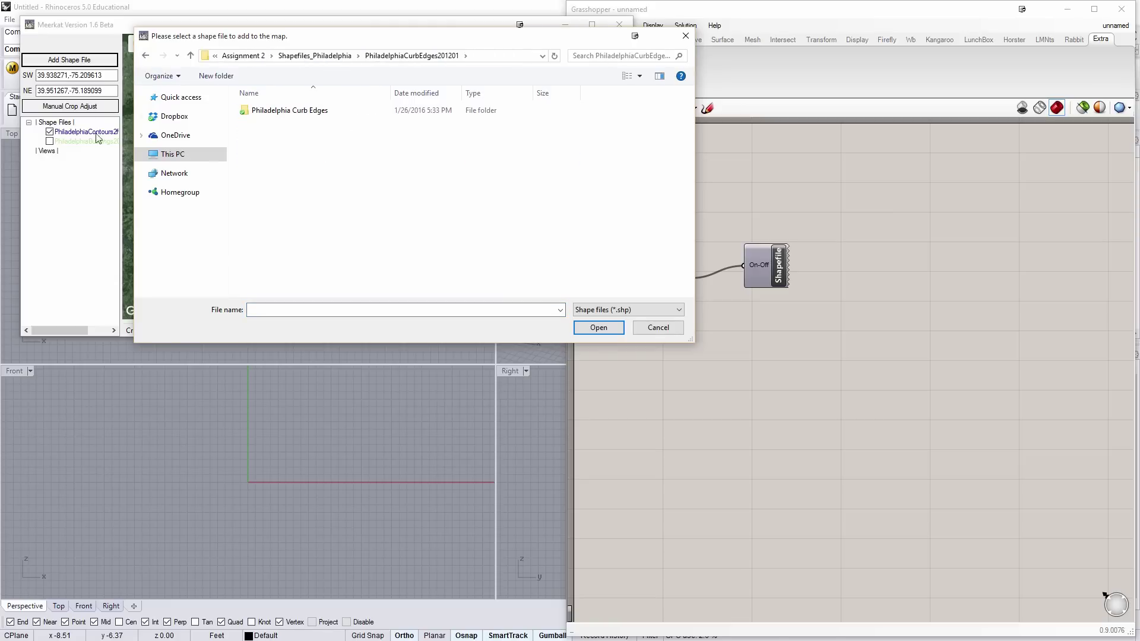
{"action": "double_click", "coordinate": [254, 110]}
{"action": "double_click", "coordinate": [299, 111]}
{"action": "left_click", "coordinate": [49, 141]}
{"action": "left_click", "coordinate": [50, 150]}
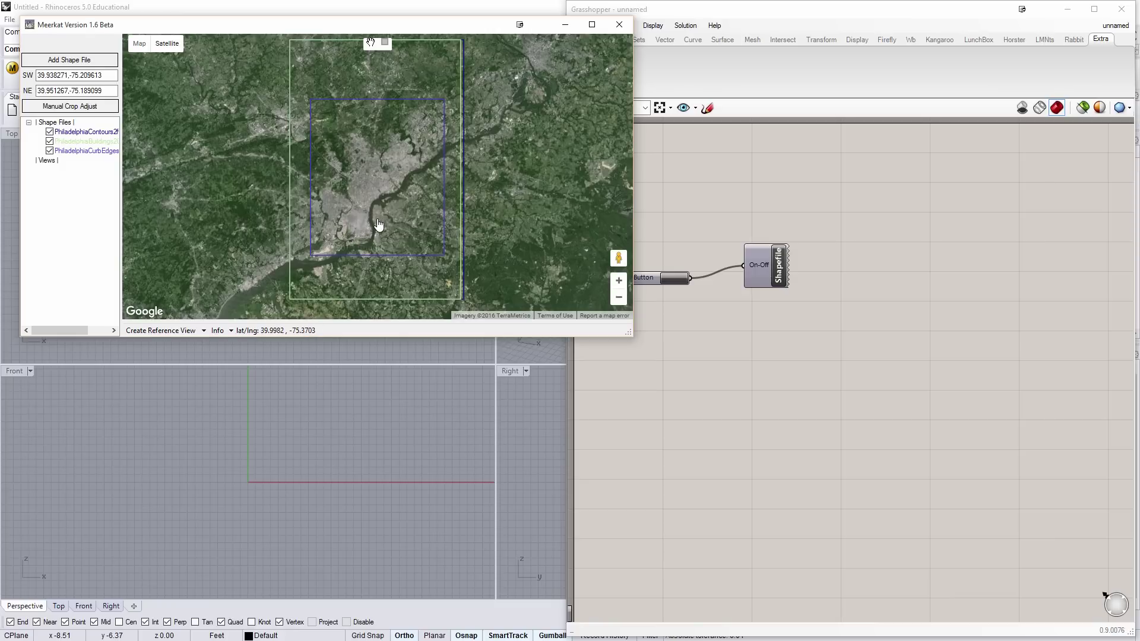
Step: Draw a crop rectangle from about 39.9451,-75.2097 to 39.9506,-75.2038 and crop the shapefiles into the desktop's Shape Files folder
{"action": "scroll", "coordinate": [326, 246], "scroll_direction": "up", "scroll_amount": 1}
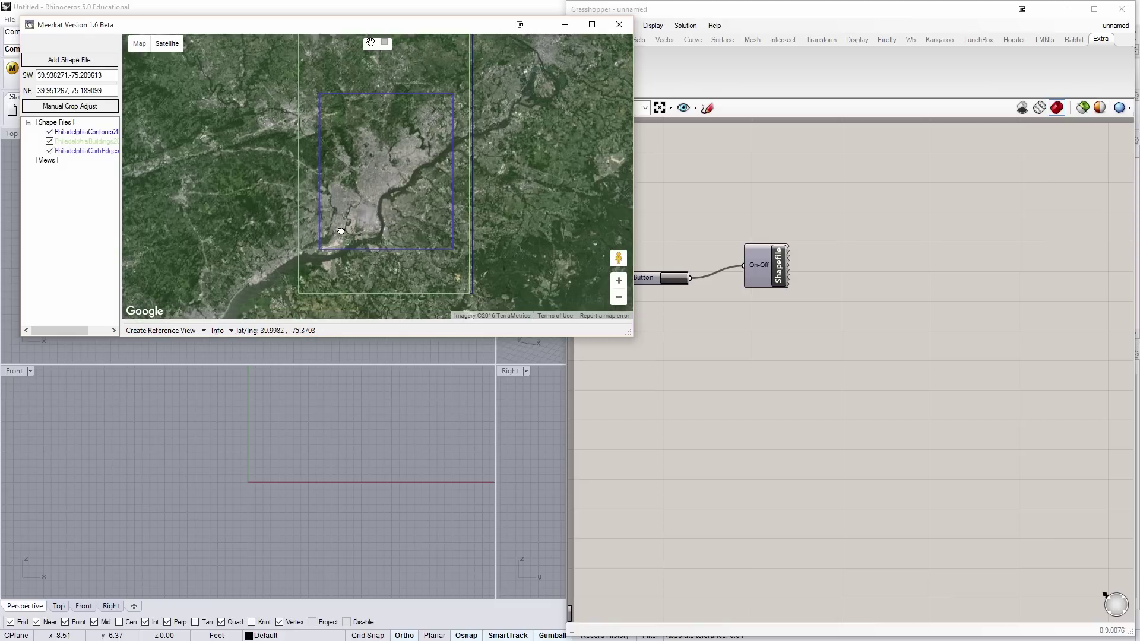
{"action": "scroll", "coordinate": [364, 203], "scroll_direction": "up", "scroll_amount": 1}
{"action": "scroll", "coordinate": [364, 200], "scroll_direction": "up", "scroll_amount": 2}
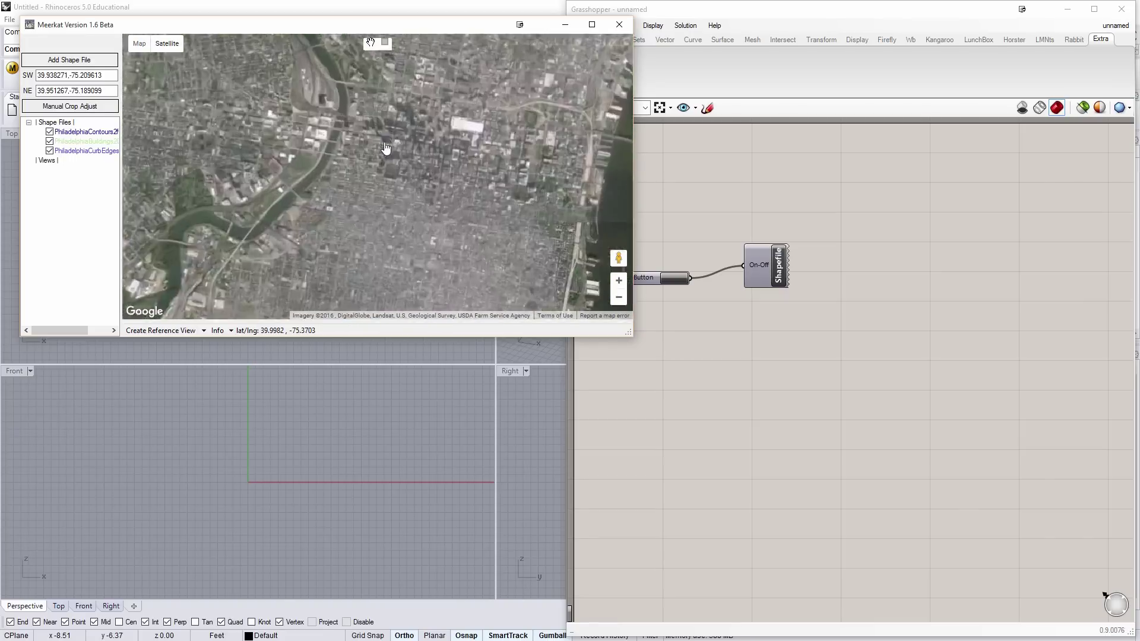
{"action": "left_click_drag", "start_coordinate": [396, 181], "coordinate": [422, 176]}
{"action": "scroll", "coordinate": [303, 189], "scroll_direction": "up", "scroll_amount": 1}
{"action": "left_click_drag", "start_coordinate": [303, 189], "coordinate": [368, 124]}
{"action": "scroll", "coordinate": [389, 204], "scroll_direction": "up", "scroll_amount": 1}
{"action": "left_click_drag", "start_coordinate": [310, 93], "coordinate": [336, 146]}
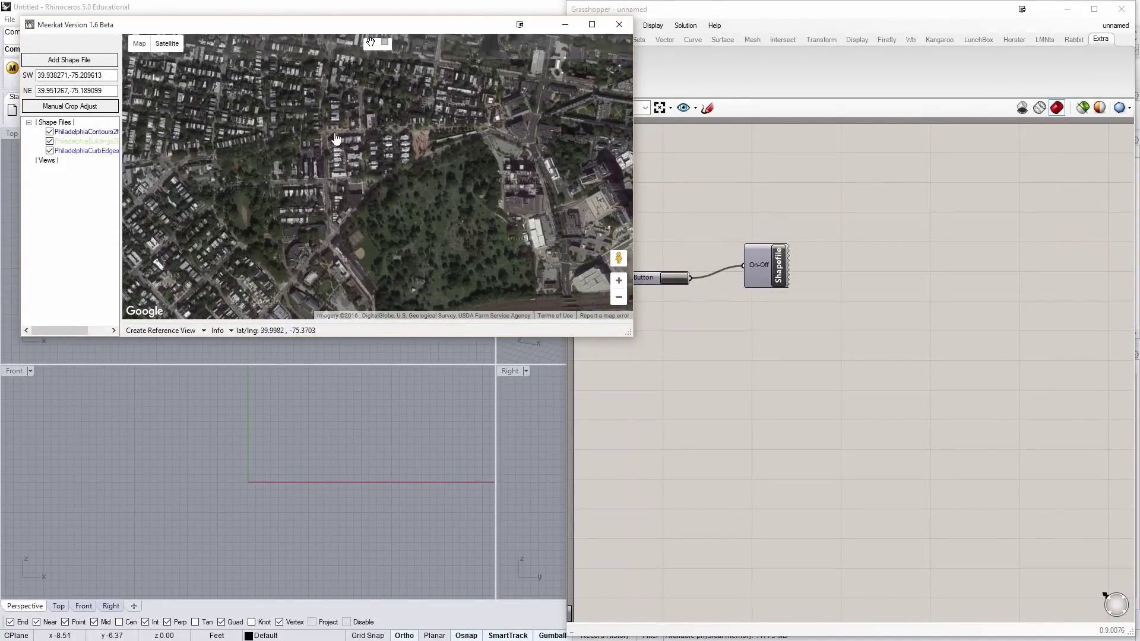
{"action": "left_click", "coordinate": [384, 42]}
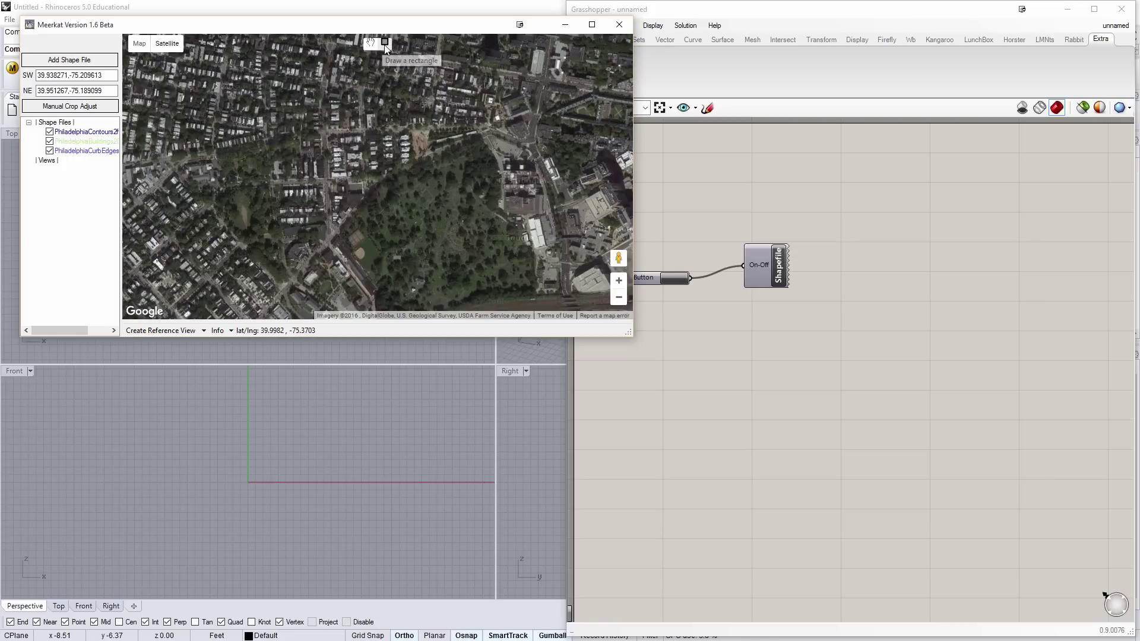
{"action": "left_click_drag", "start_coordinate": [255, 105], "coordinate": [416, 281]}
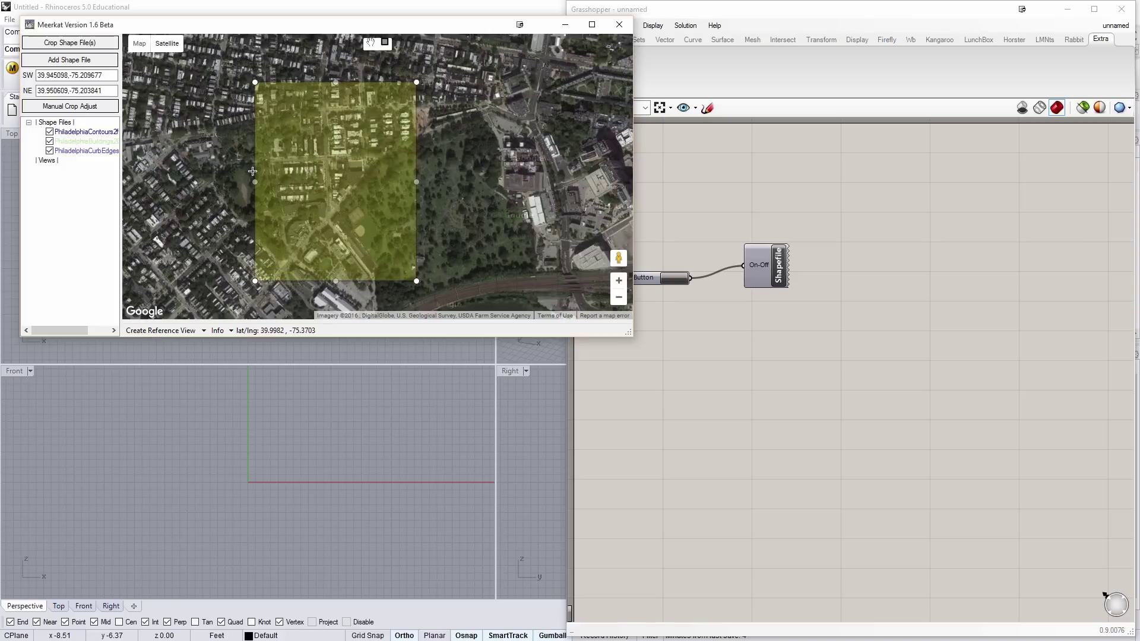
{"action": "left_click", "coordinate": [81, 46]}
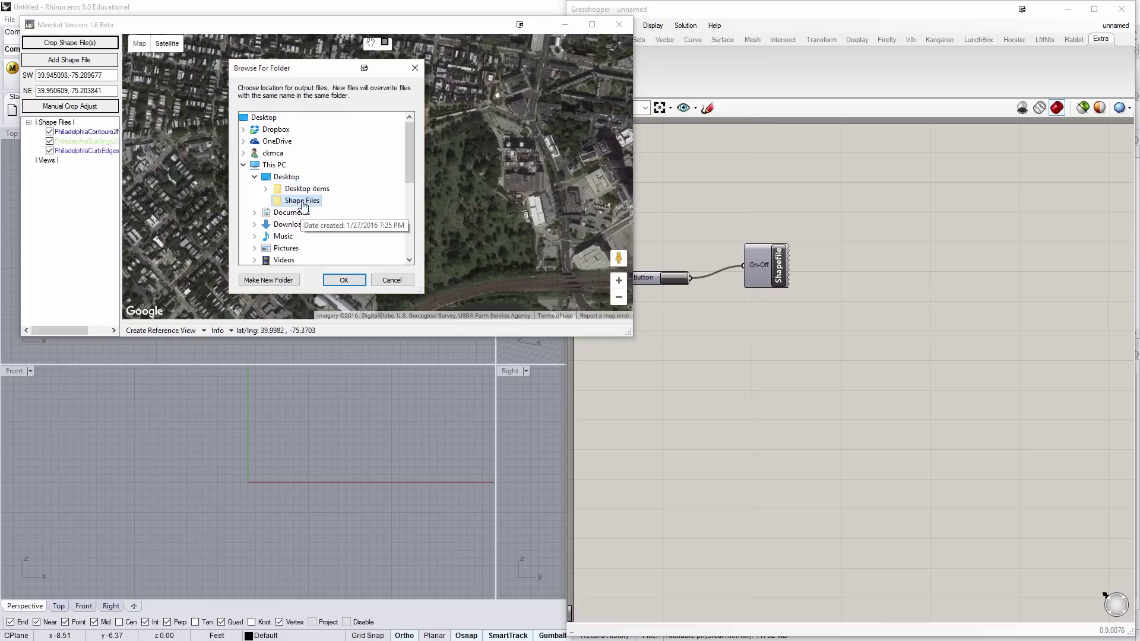
{"action": "left_click", "coordinate": [344, 279]}
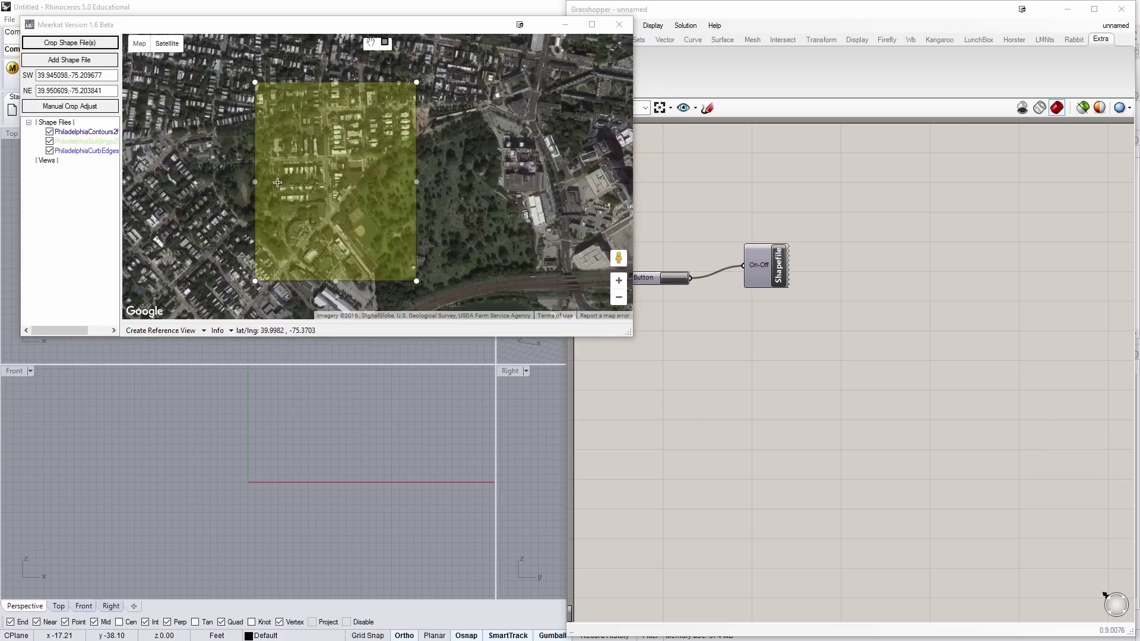
Step: Close the Meerkat map window and place a Parse Meerkat File component below the Shapefile component
{"action": "left_click", "coordinate": [211, 25]}
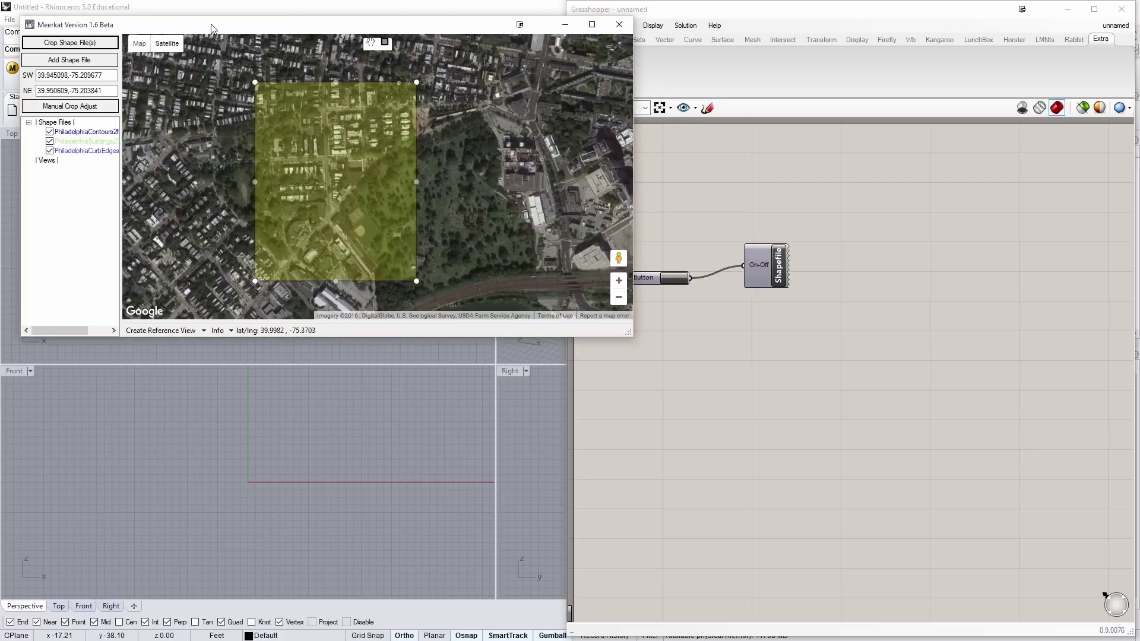
{"action": "left_click", "coordinate": [619, 25]}
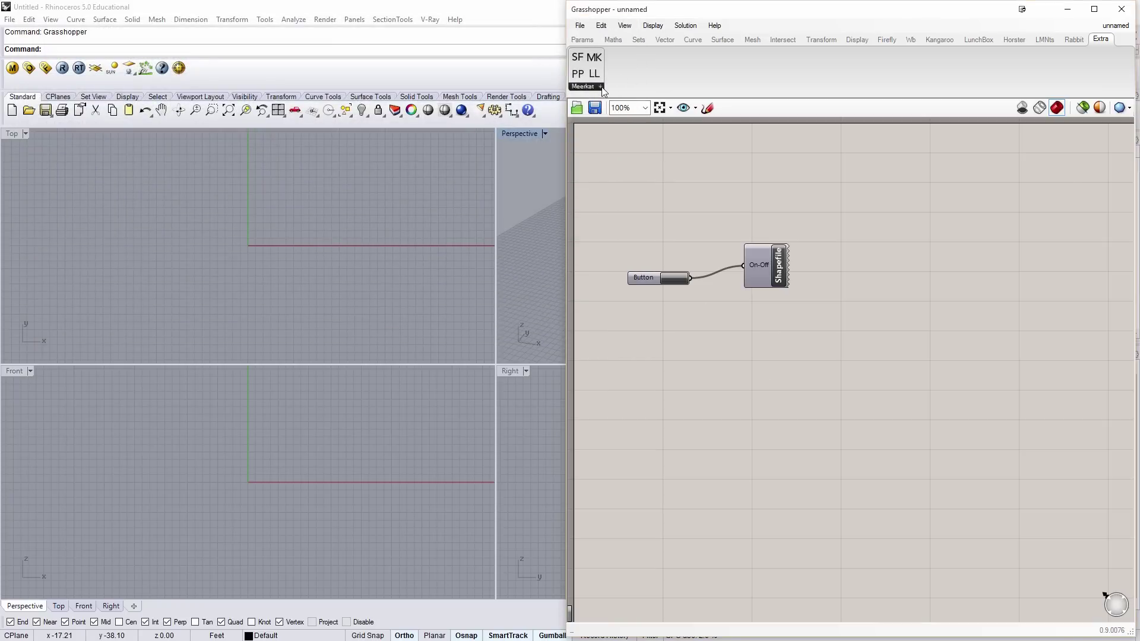
{"action": "left_click", "coordinate": [600, 87]}
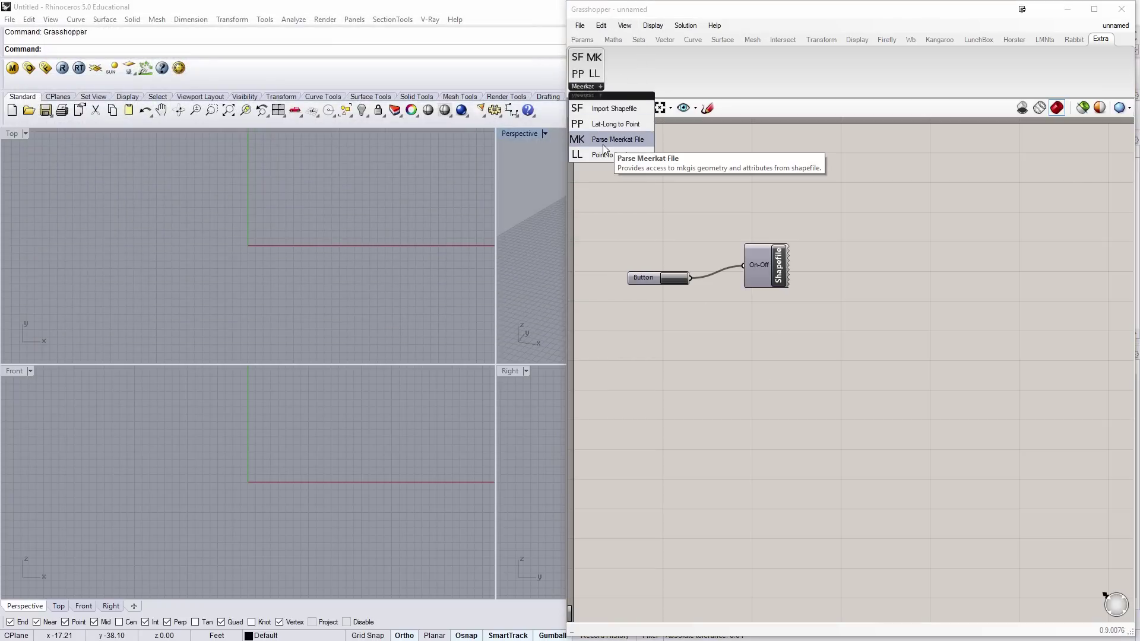
{"action": "left_click_drag", "start_coordinate": [638, 144], "coordinate": [776, 408]}
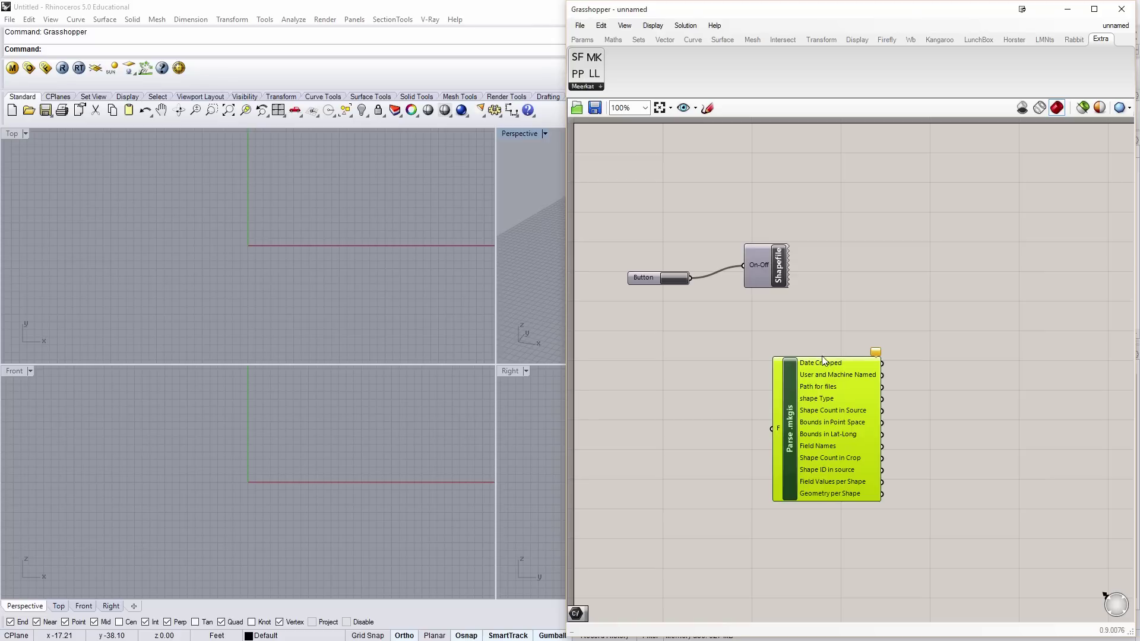
Step: Add a File Path parameter beside the input of the Parse Meerkat File component
{"action": "double_click", "coordinate": [670, 433]}
{"action": "type", "text": "path"}
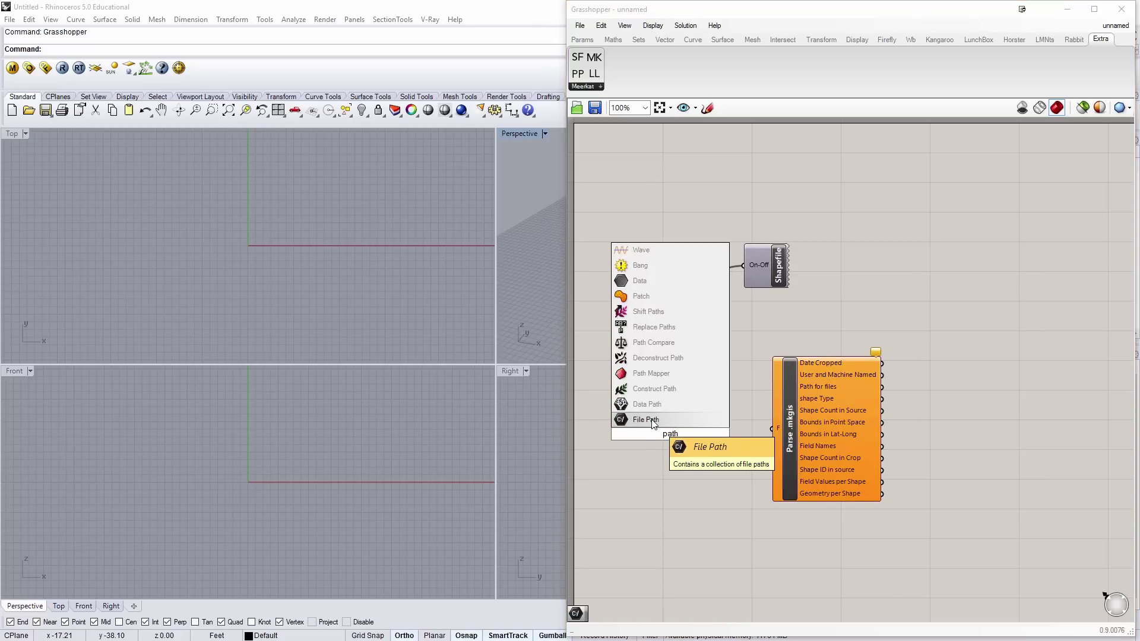
{"action": "left_click", "coordinate": [652, 420]}
Step: Set the Path parameter to PhiladelphiaContours2ft200712.mkgis from the desktop's Shape Files folder and connect it to the parser's F input
{"action": "right_click", "coordinate": [672, 439]}
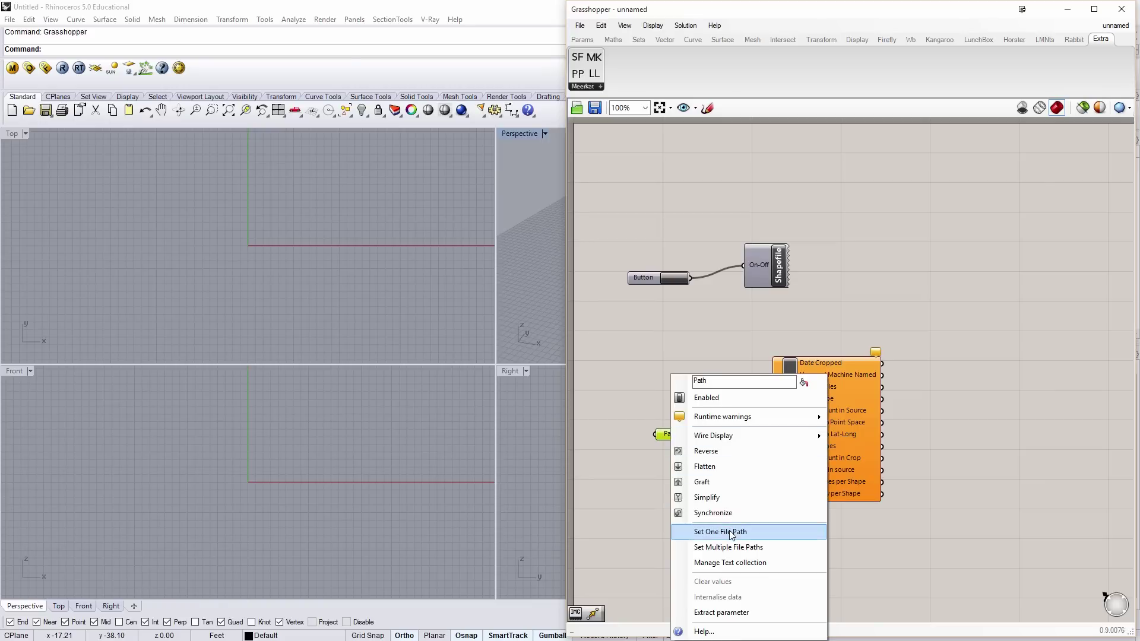
{"action": "left_click", "coordinate": [720, 532]}
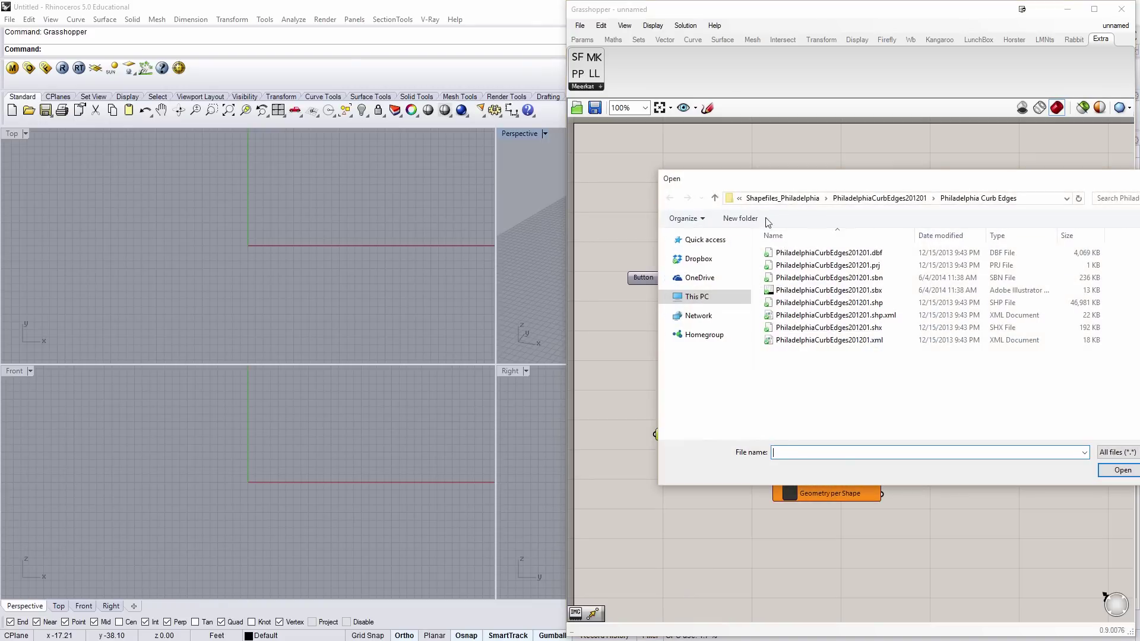
{"action": "left_click", "coordinate": [631, 199]}
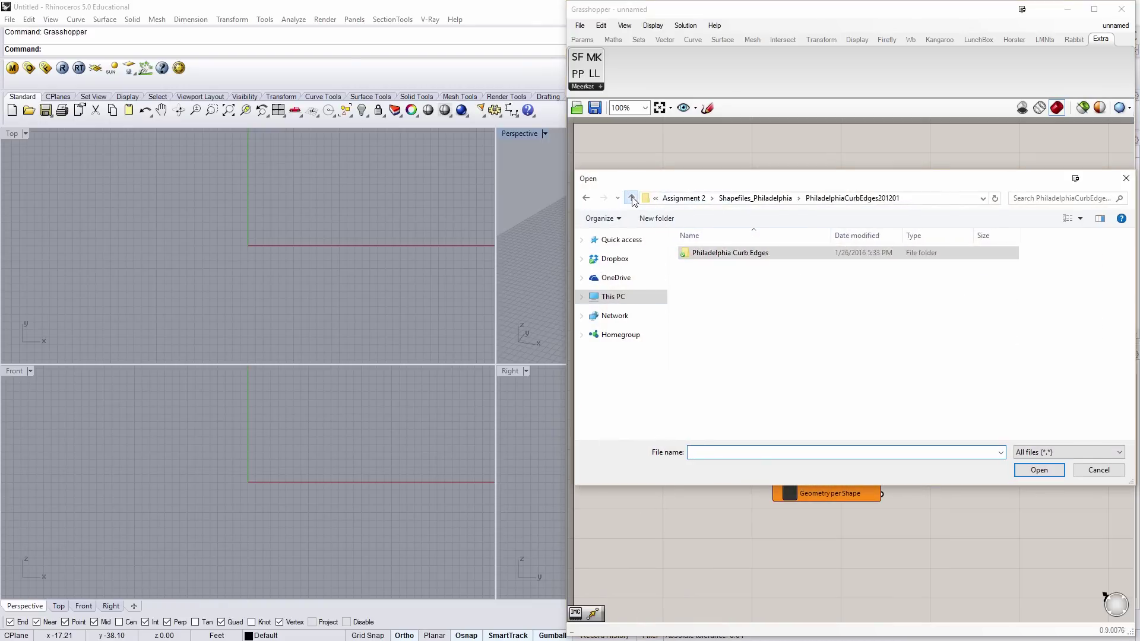
{"action": "left_click", "coordinate": [631, 198]}
{"action": "left_click", "coordinate": [631, 198]}
{"action": "left_click", "coordinate": [631, 198]}
{"action": "left_click", "coordinate": [631, 198]}
{"action": "left_click", "coordinate": [630, 199]}
{"action": "left_click", "coordinate": [631, 198]}
{"action": "left_click", "coordinate": [630, 198]}
{"action": "left_click", "coordinate": [631, 198]}
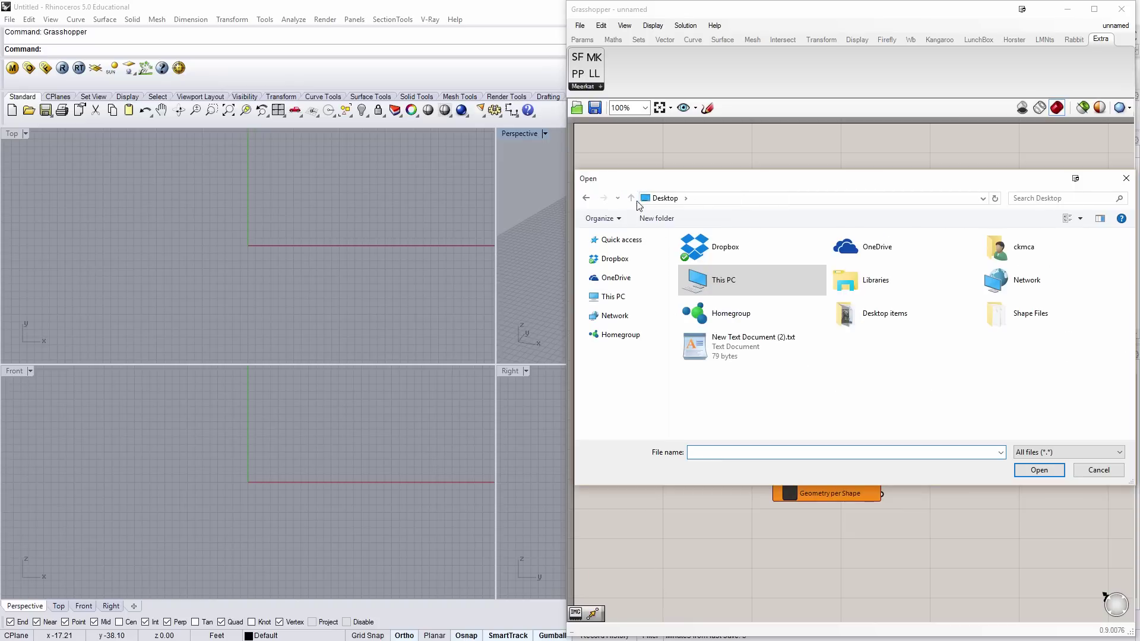
{"action": "double_click", "coordinate": [1034, 327]}
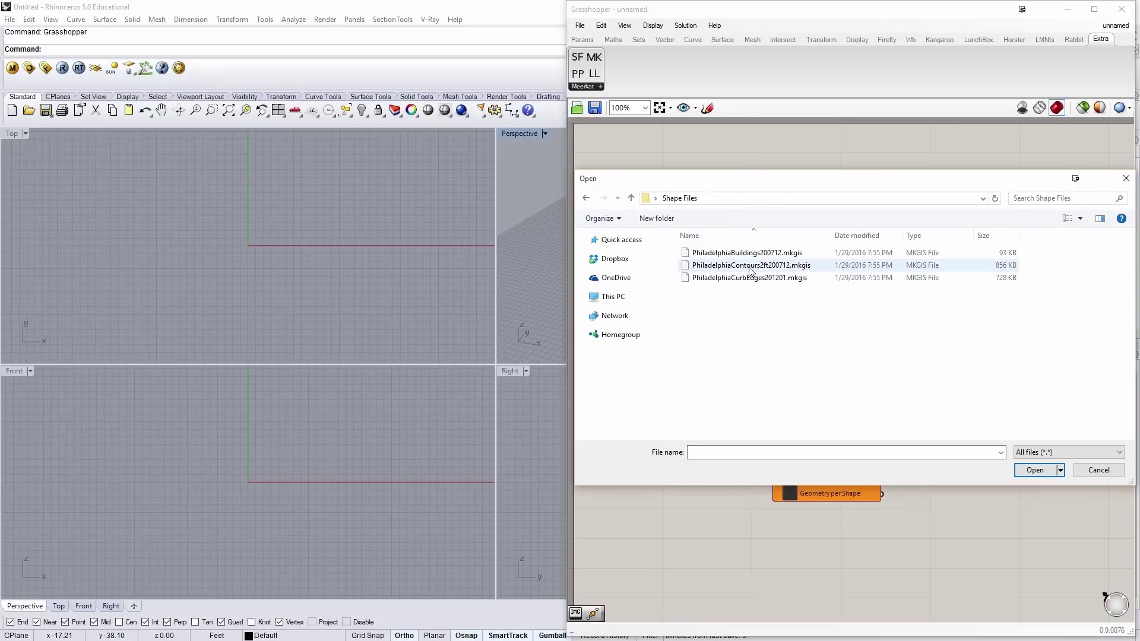
{"action": "left_click", "coordinate": [774, 271]}
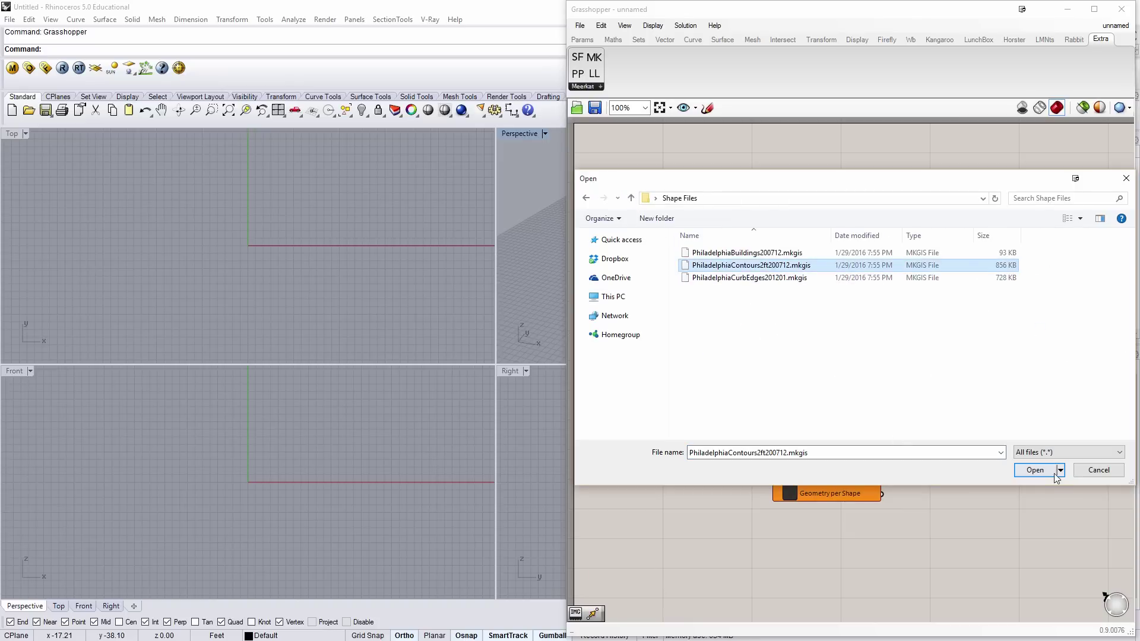
{"action": "left_click", "coordinate": [1035, 469]}
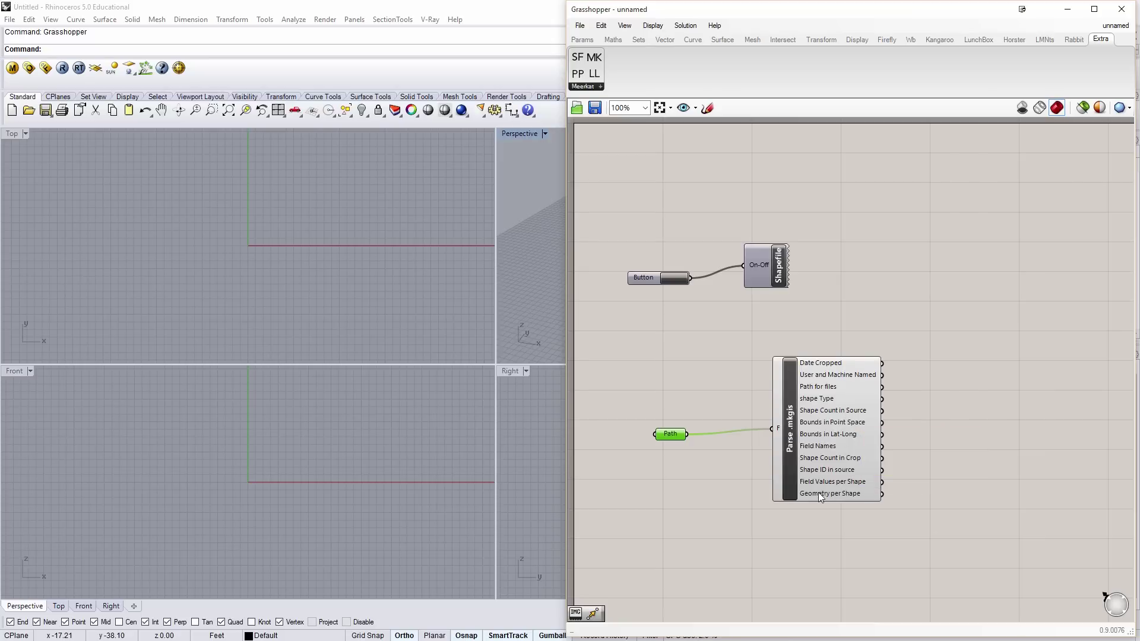
Step: Line up the Parse Meerkat File component with the Path parameter and maximize Rhino's Perspective viewport
{"action": "mouse_move", "coordinate": [849, 492]}
{"action": "left_click_drag", "start_coordinate": [842, 415], "coordinate": [836, 422]}
{"action": "right_click_drag", "start_coordinate": [288, 226], "coordinate": [272, 239]}
{"action": "double_click", "coordinate": [521, 134]}
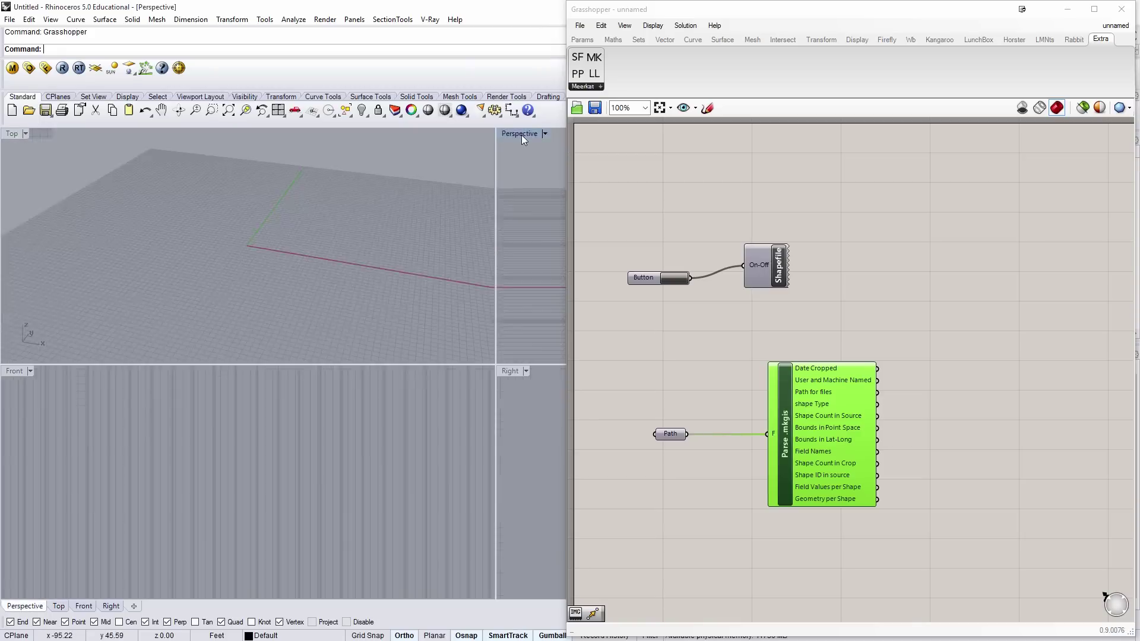
{"action": "right_click_drag", "start_coordinate": [521, 134], "coordinate": [261, 372]}
{"action": "left_click", "coordinate": [724, 385]}
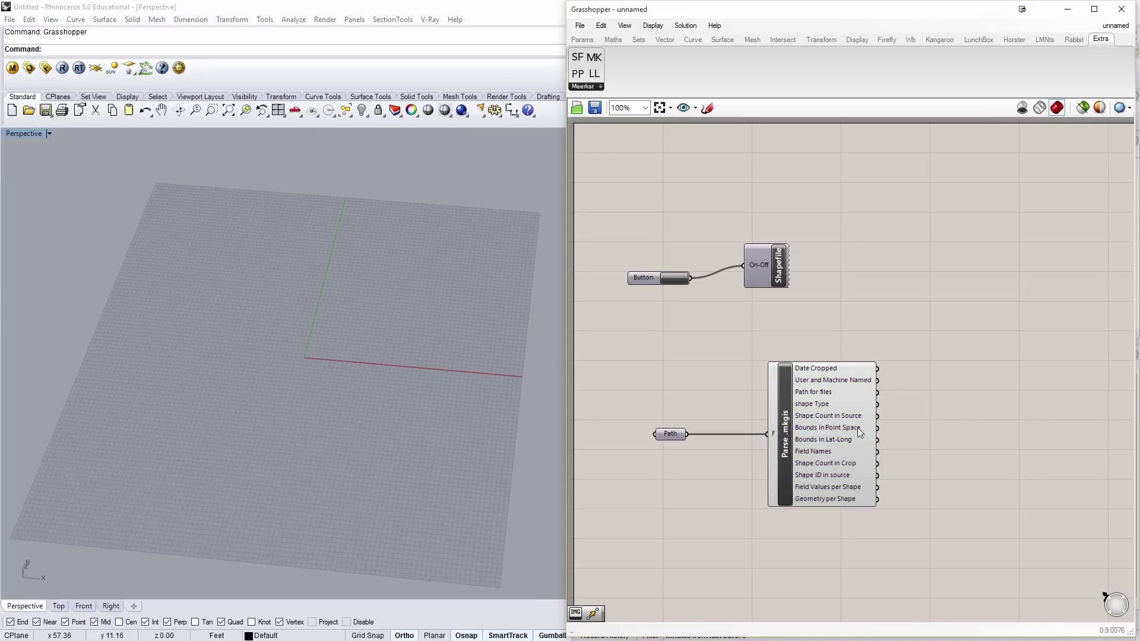
Step: Add an Area component and feed its G input from the parser's Bounds in Point Space output
{"action": "double_click", "coordinate": [936, 420]}
{"action": "type", "text": "area"}
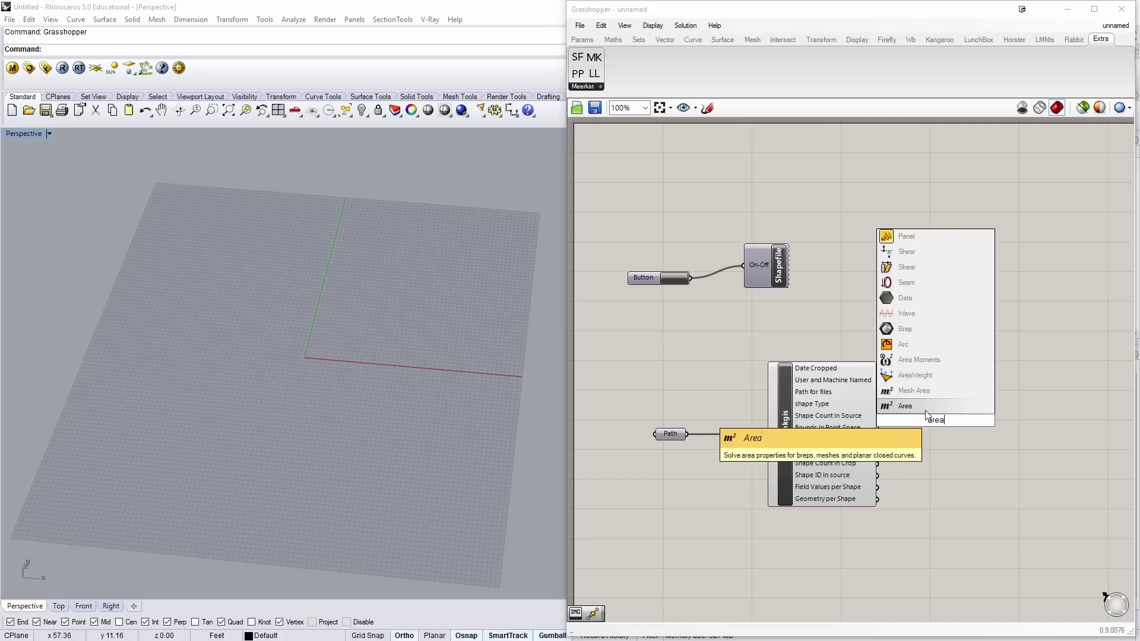
{"action": "key", "text": "Return"}
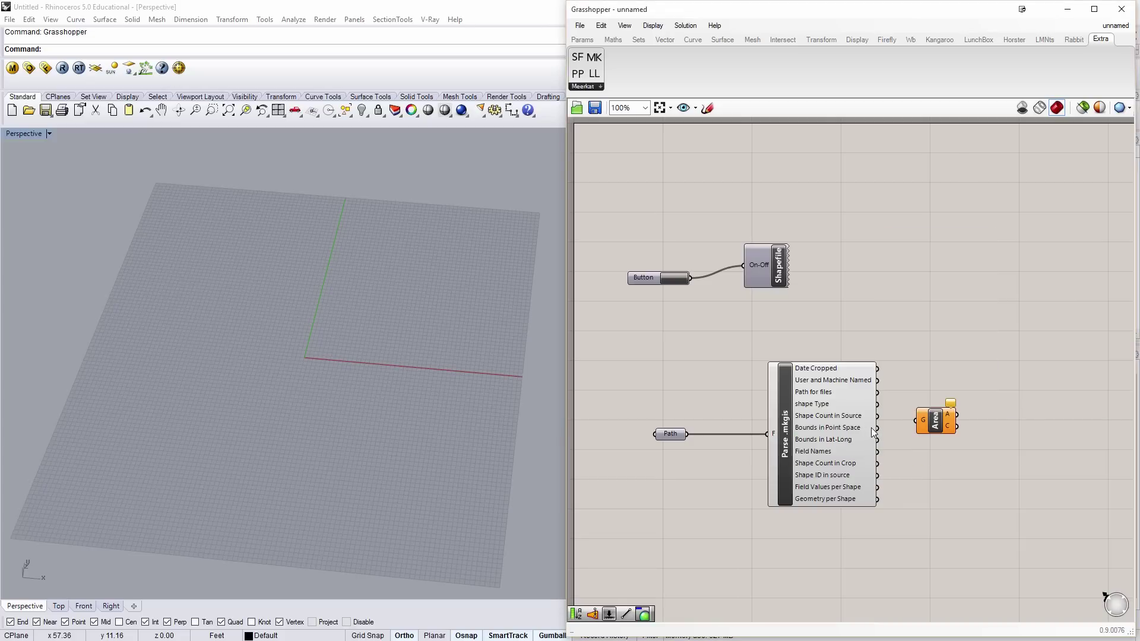
{"action": "left_click_drag", "start_coordinate": [876, 427], "coordinate": [942, 351]}
Step: Add a Construct Point component with its default coordinates and place it directly below the Area component
{"action": "double_click", "coordinate": [1018, 449]}
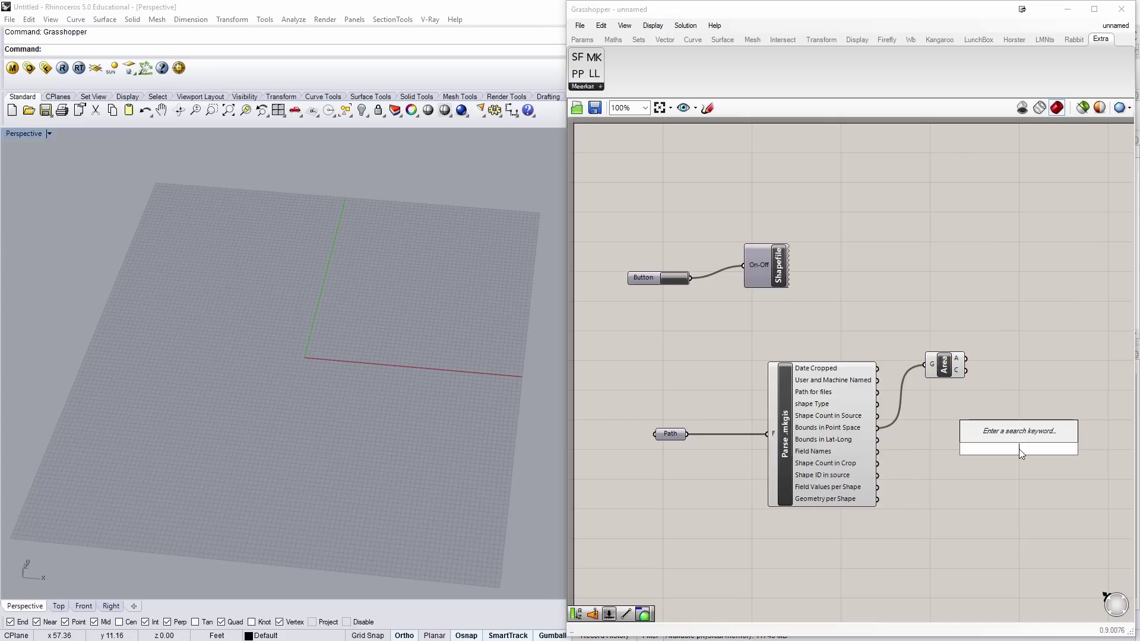
{"action": "type", "text": "xyz"}
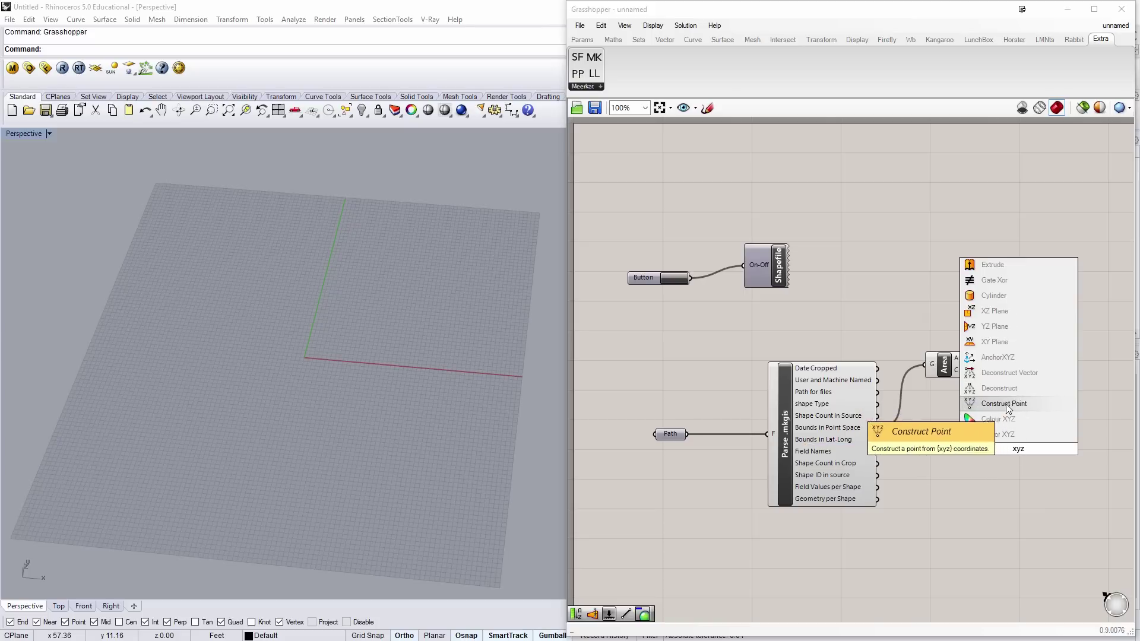
{"action": "left_click", "coordinate": [1020, 405]}
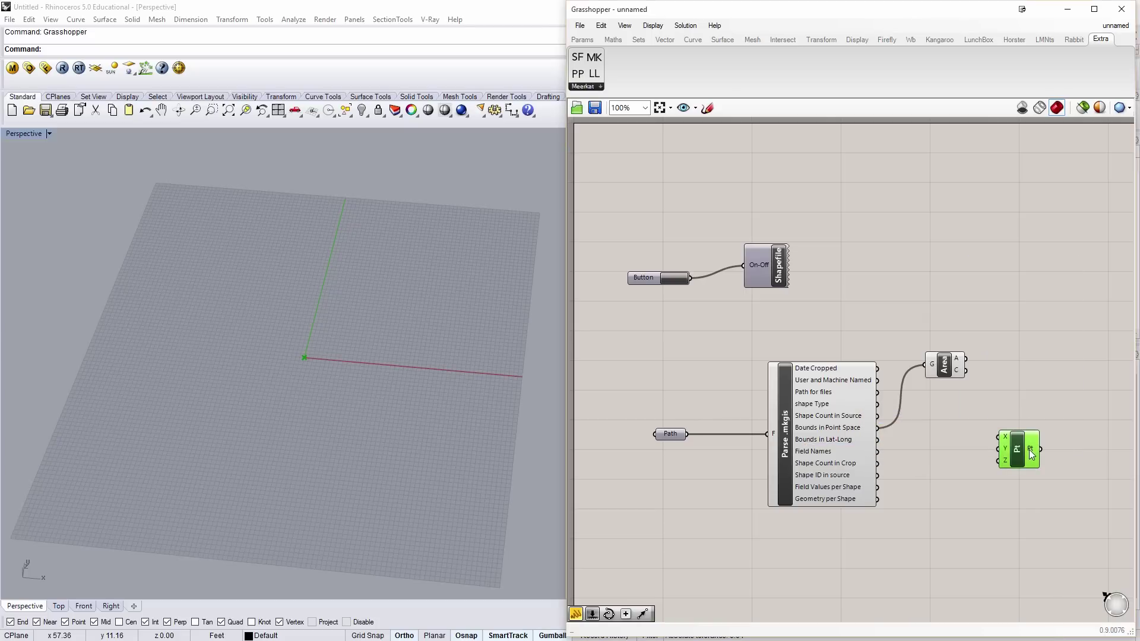
{"action": "scroll", "coordinate": [309, 359], "scroll_direction": "up", "scroll_amount": 3}
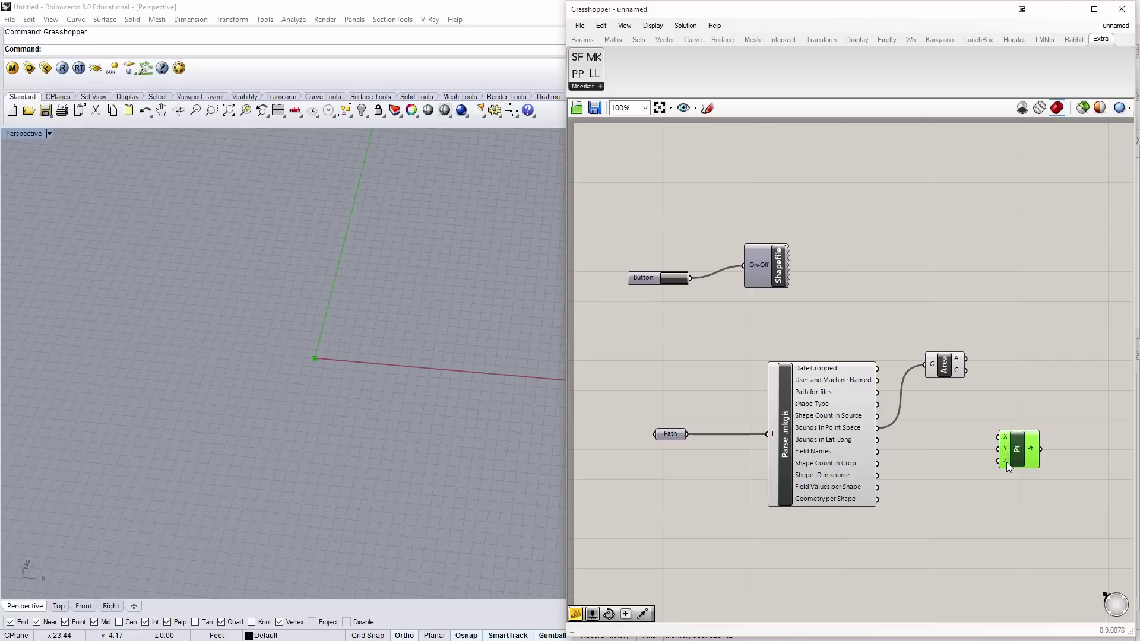
{"action": "left_click_drag", "start_coordinate": [1028, 462], "coordinate": [955, 420]}
Step: Add a Vector 2Pt component, connecting the Area centroid to A and the constructed point to B
{"action": "double_click", "coordinate": [1020, 405]}
{"action": "type", "text": "vec"}
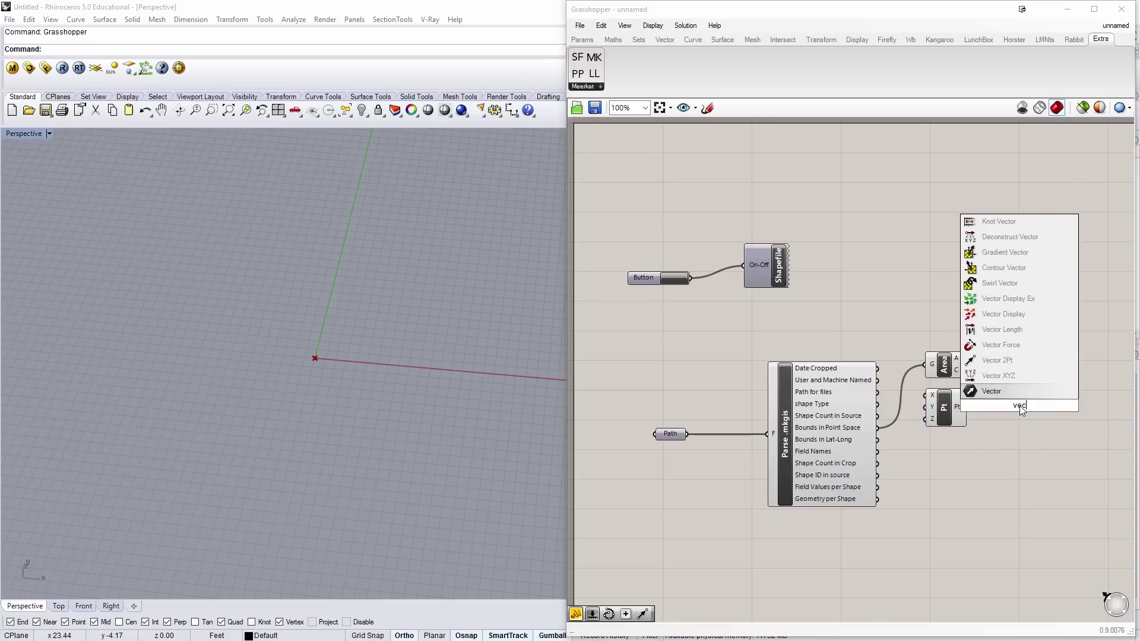
{"action": "left_click", "coordinate": [997, 360]}
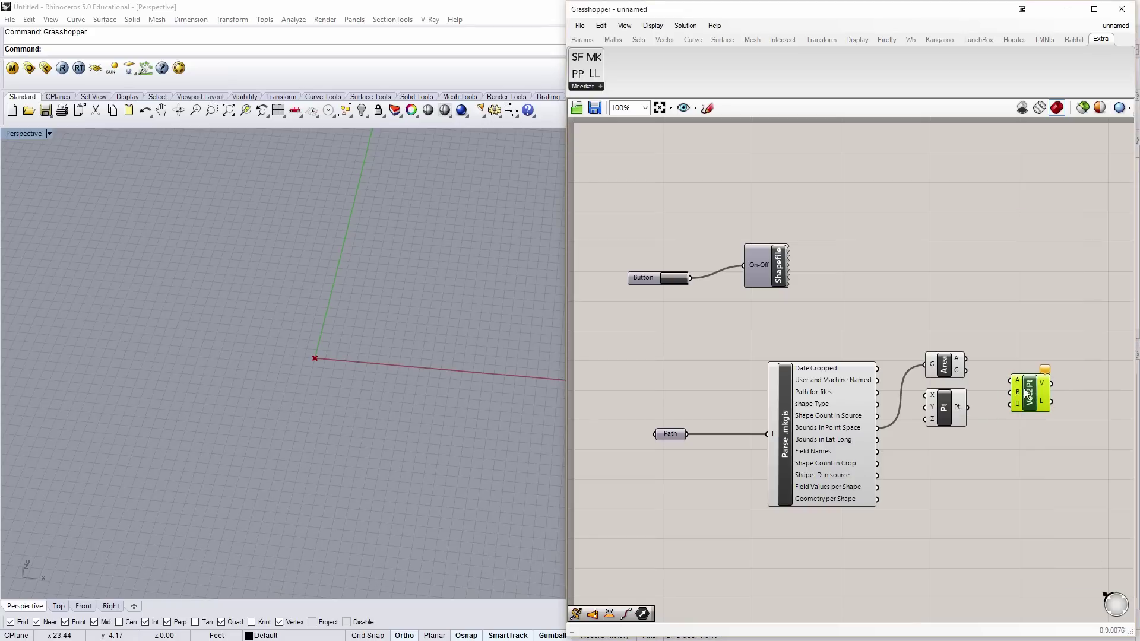
{"action": "left_click_drag", "start_coordinate": [962, 372], "coordinate": [1017, 381]}
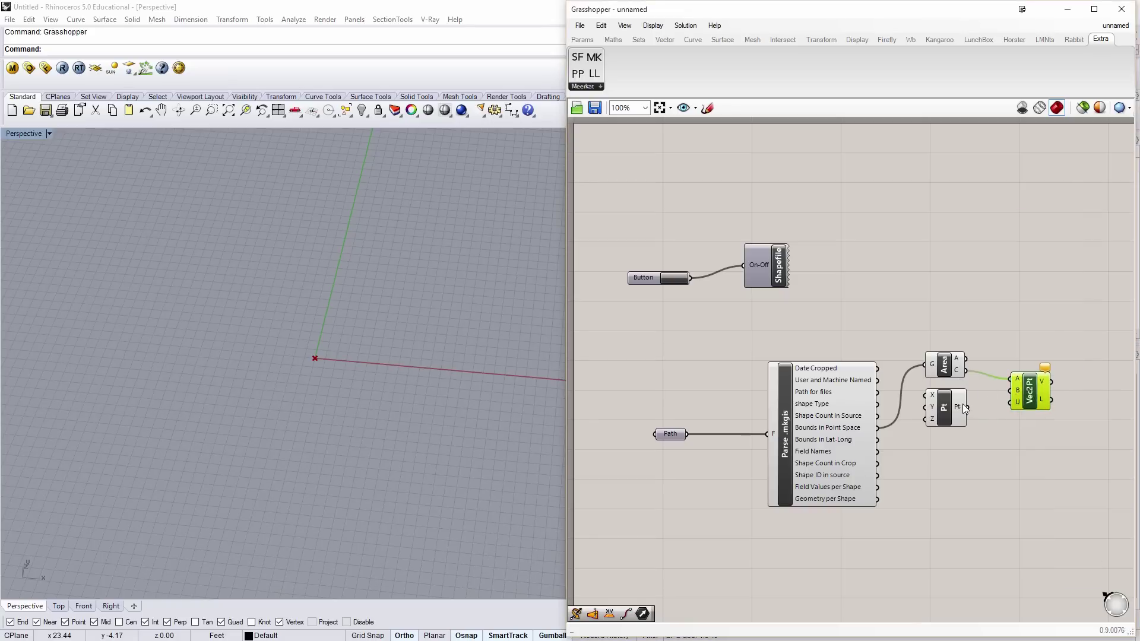
{"action": "left_click_drag", "start_coordinate": [964, 408], "coordinate": [1029, 395]}
{"action": "mouse_move", "coordinate": [1044, 386]}
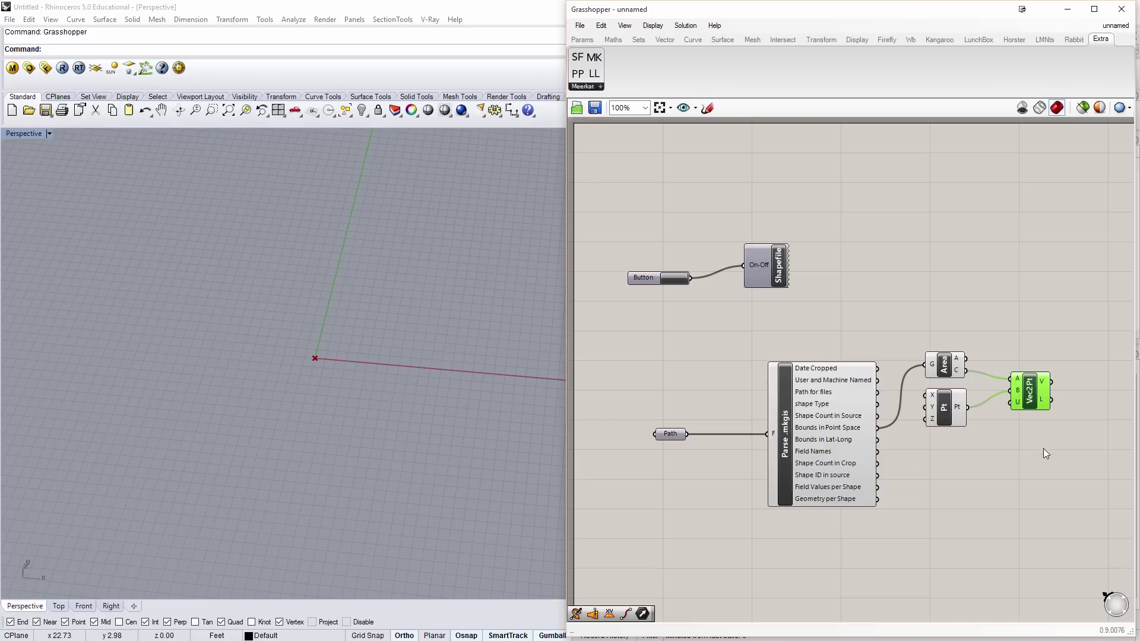
Step: Add a Move component, connecting Geometry per Shape to its G input and the Vector 2Pt vector to T
{"action": "double_click", "coordinate": [1016, 519]}
{"action": "type", "text": "move"}
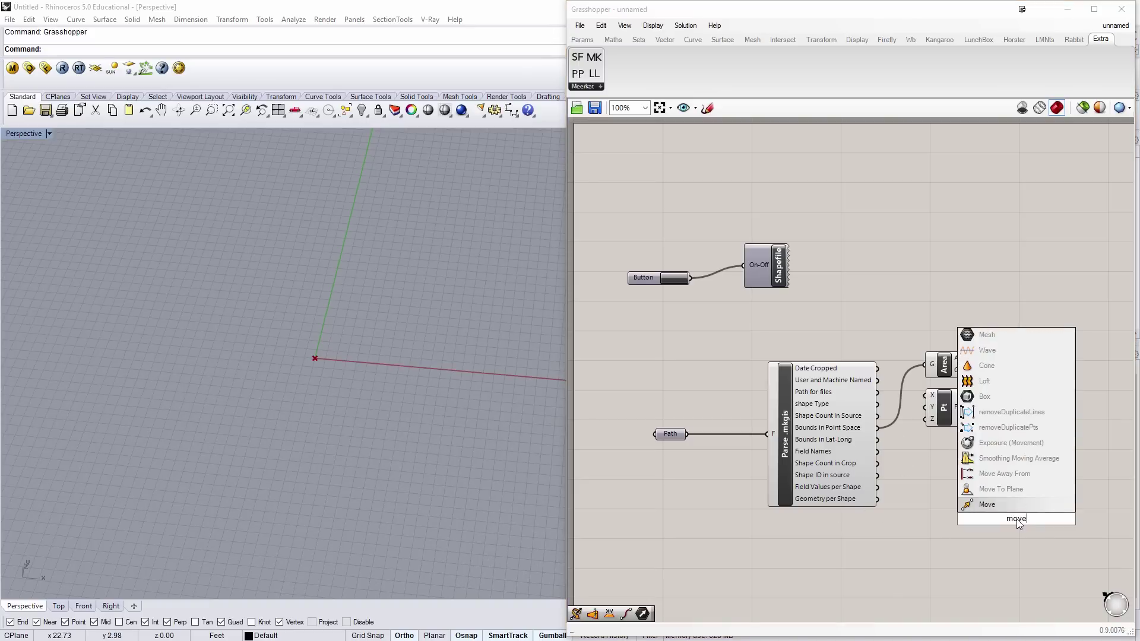
{"action": "left_click", "coordinate": [1008, 502]}
{"action": "left_click_drag", "start_coordinate": [877, 499], "coordinate": [1114, 466]}
{"action": "left_click_drag", "start_coordinate": [1051, 382], "coordinate": [1108, 449]}
Step: Examine the moved contour points around the origin in the Perspective viewport, both close up and as a whole
{"action": "right_click_drag", "start_coordinate": [342, 401], "coordinate": [356, 385]}
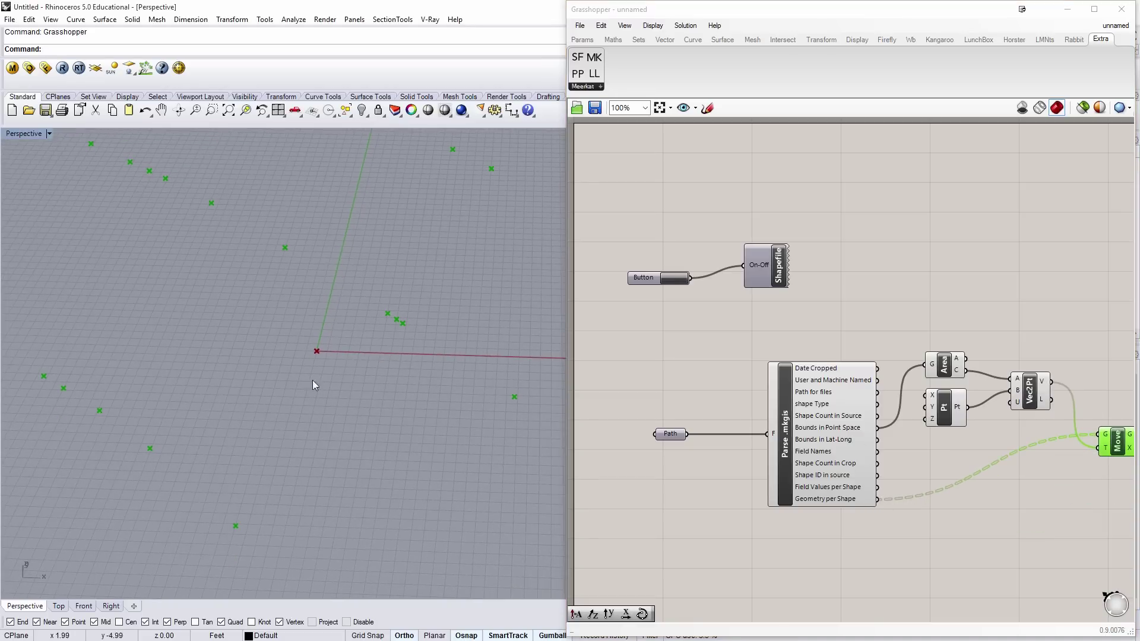
{"action": "scroll", "coordinate": [347, 350], "scroll_direction": "down", "scroll_amount": 2}
{"action": "scroll", "coordinate": [359, 347], "scroll_direction": "down", "scroll_amount": 20}
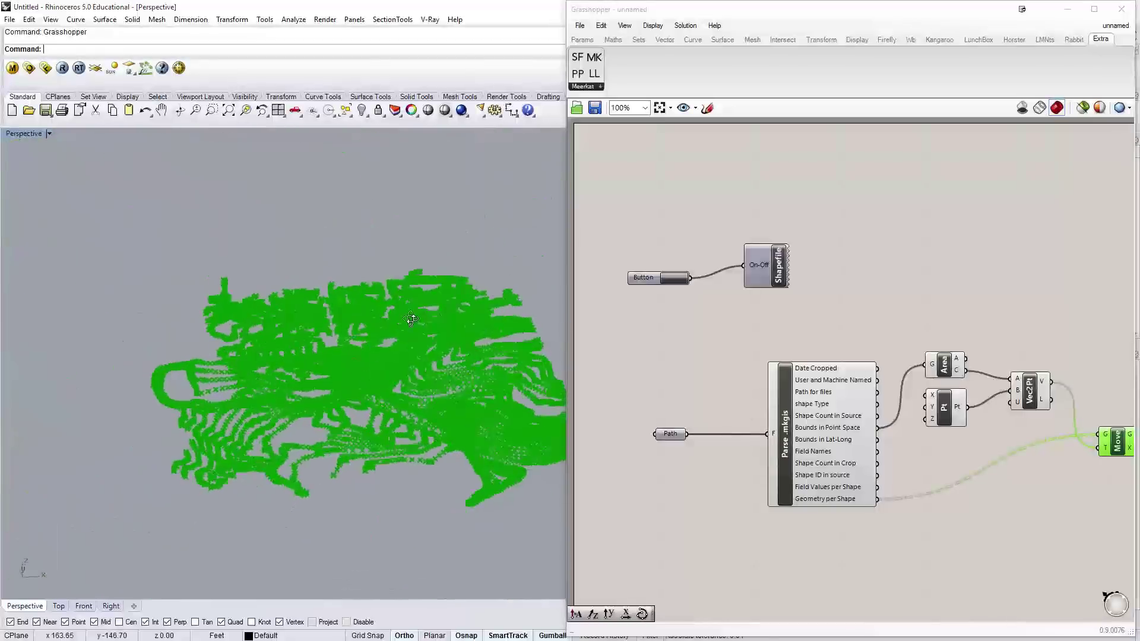
{"action": "right_click_drag", "start_coordinate": [392, 439], "coordinate": [434, 368]}
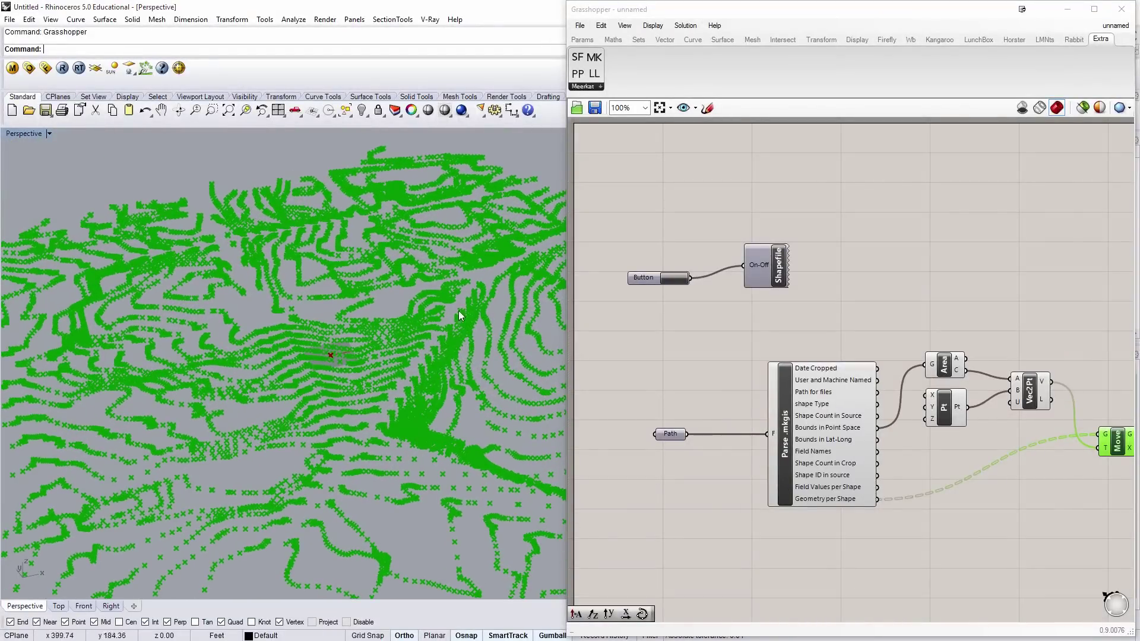
{"action": "right_click_drag", "start_coordinate": [510, 277], "coordinate": [454, 383]}
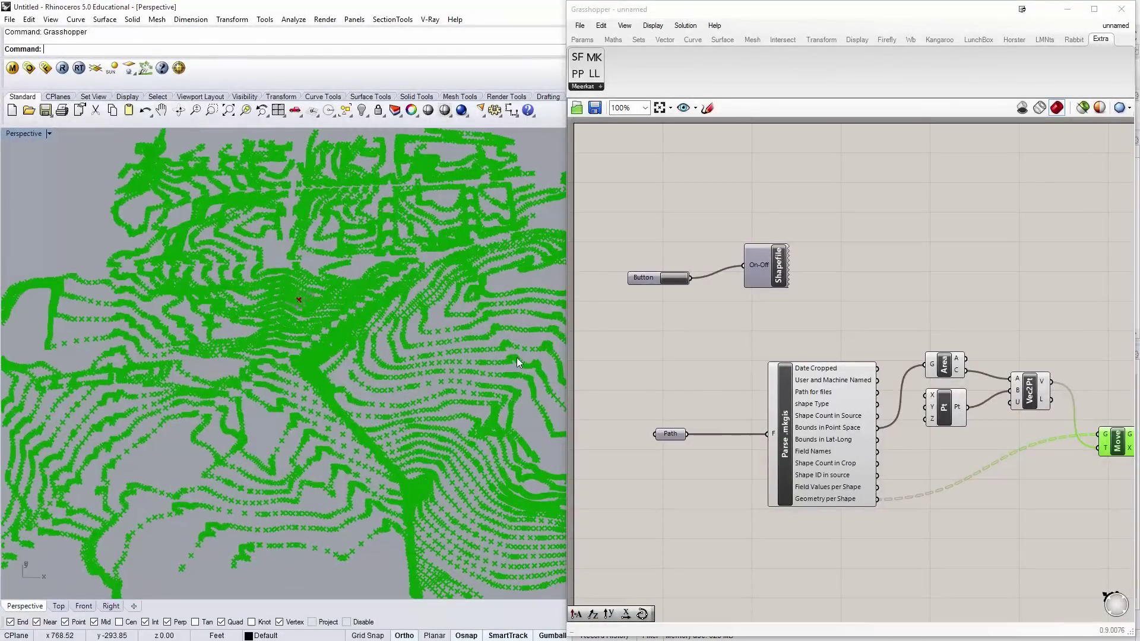
{"action": "right_click_drag", "start_coordinate": [337, 543], "coordinate": [310, 518]}
{"action": "scroll", "coordinate": [411, 344], "scroll_direction": "up", "scroll_amount": 3}
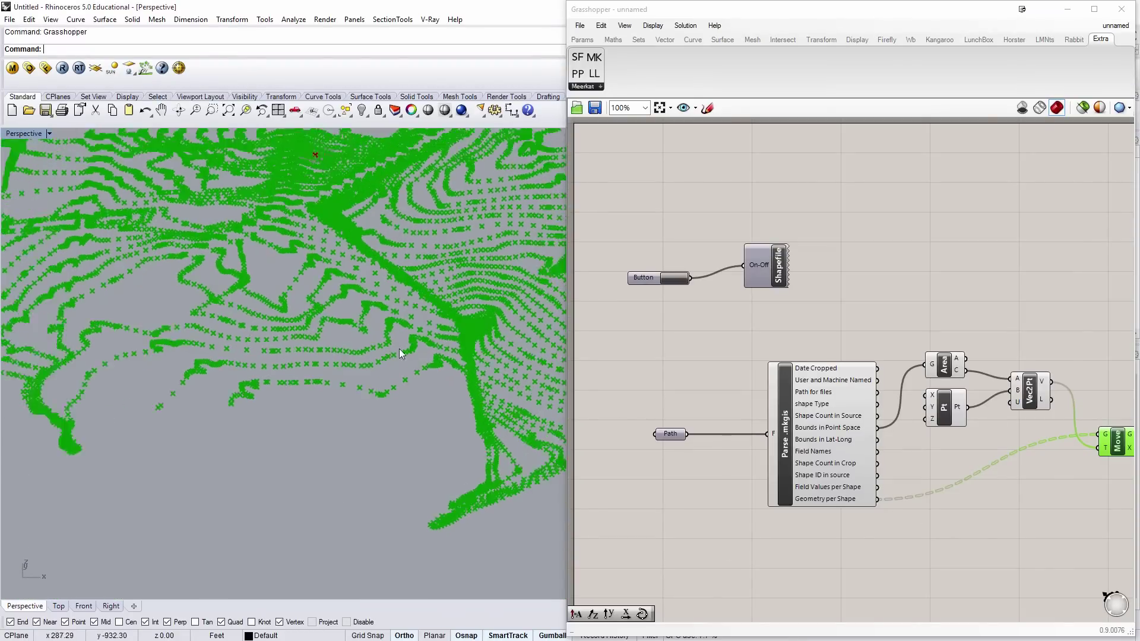
{"action": "scroll", "coordinate": [411, 344], "scroll_direction": "down", "scroll_amount": 5}
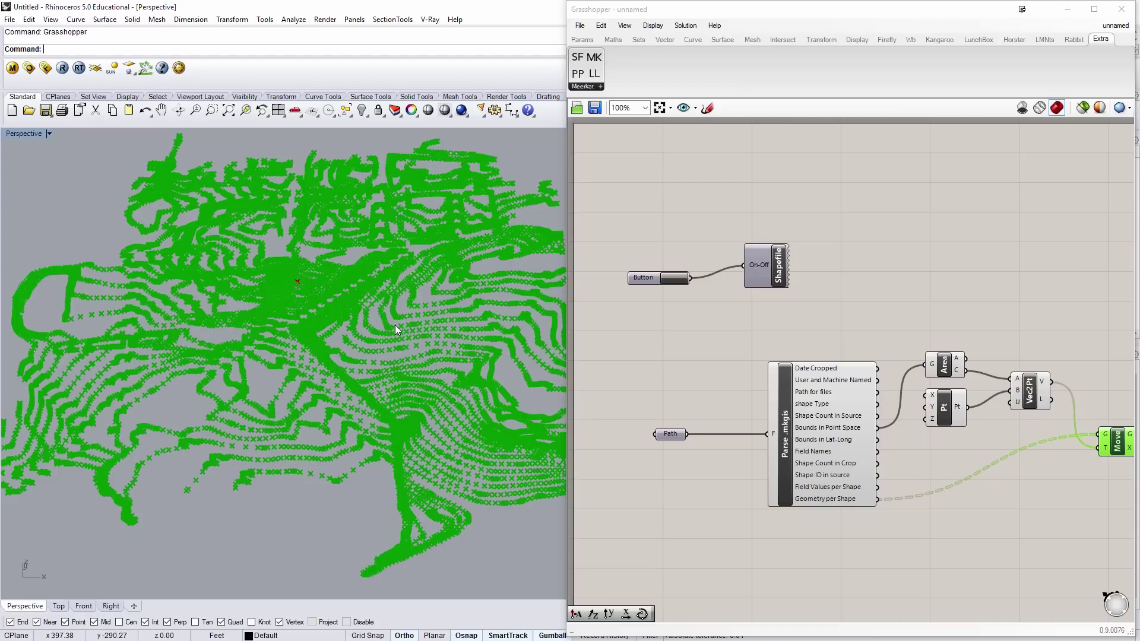
{"action": "left_click", "coordinate": [1021, 540]}
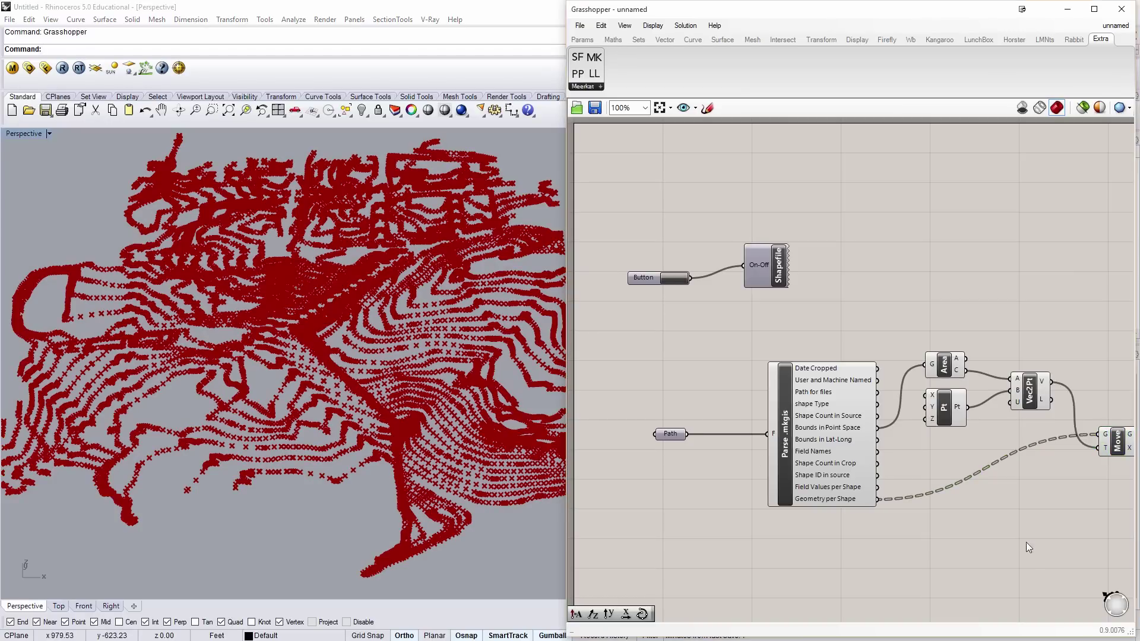
Step: Add a Panel below the Parse Meerkat File component, connect the Field Names output to it and enlarge it to show the list
{"action": "scroll", "coordinate": [979, 534], "scroll_direction": "up", "scroll_amount": 4}
{"action": "right_click_drag", "start_coordinate": [706, 390], "coordinate": [765, 396]}
{"action": "double_click", "coordinate": [872, 550]}
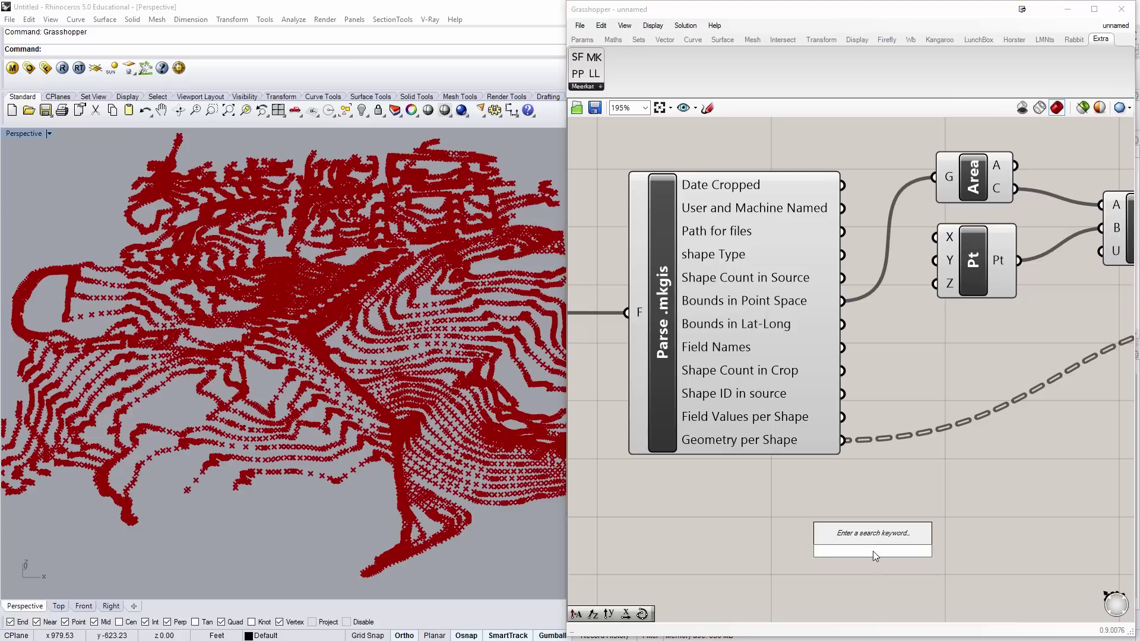
{"action": "type", "text": "panel"}
{"action": "key", "text": "Return"}
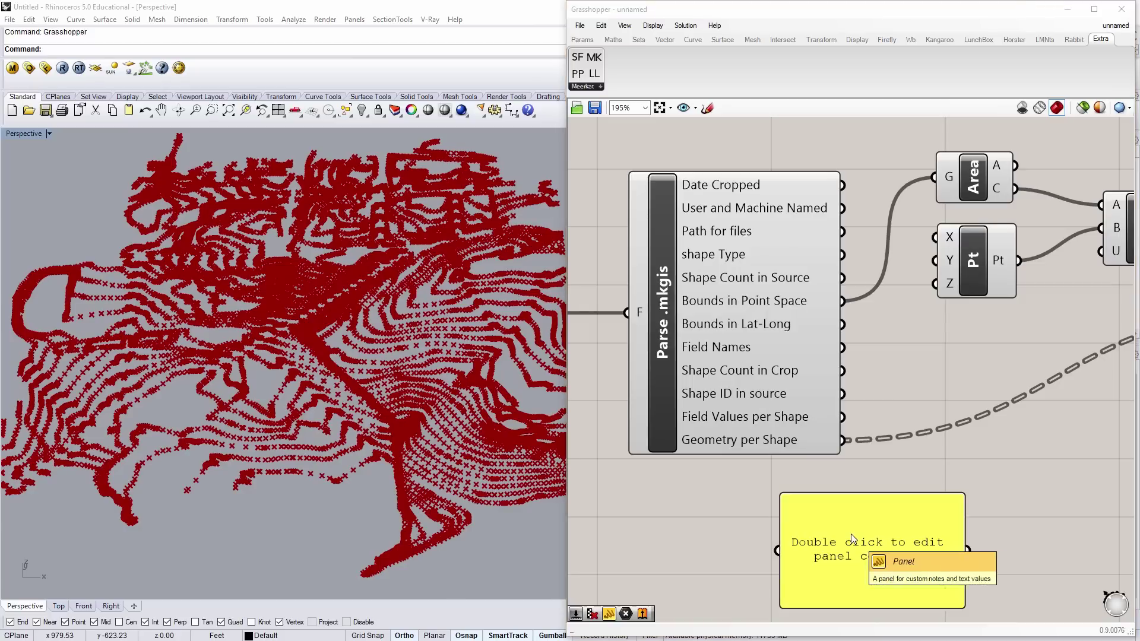
{"action": "left_click_drag", "start_coordinate": [842, 347], "coordinate": [777, 550]}
{"action": "scroll", "coordinate": [820, 425], "scroll_direction": "down", "scroll_amount": 2}
{"action": "mouse_move", "coordinate": [874, 462]}
{"action": "left_mouse_down"}
{"action": "mouse_move", "coordinate": [891, 532]}
{"action": "mouse_move", "coordinate": [893, 472]}
{"action": "left_mouse_up"}
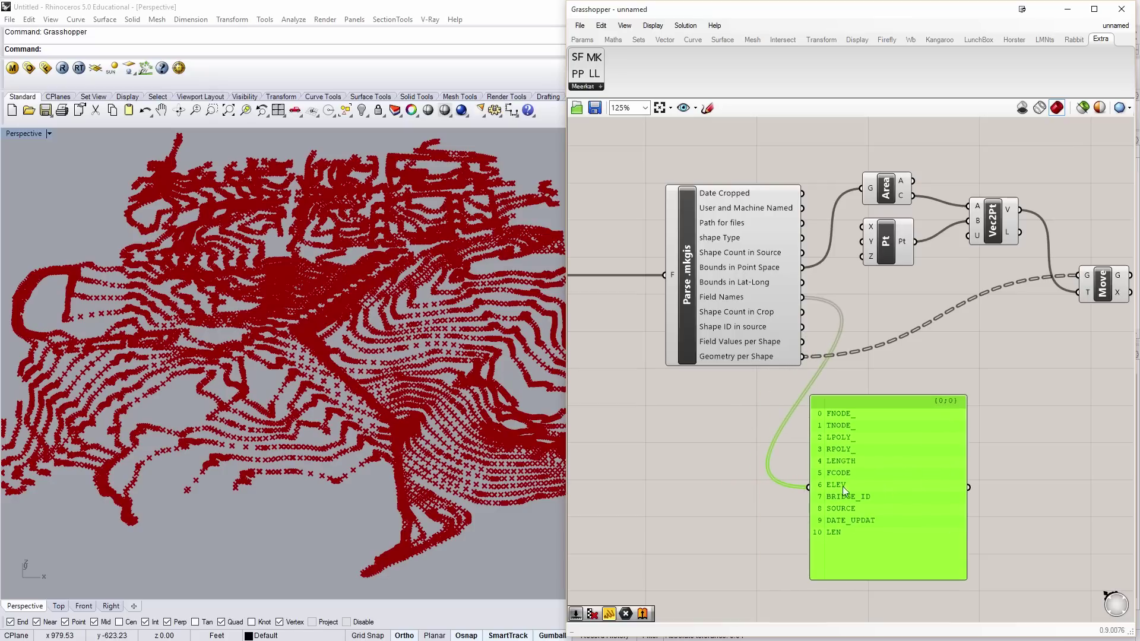
Step: Add a List Item component near the field names panel and connect Field Values per Shape to its L input
{"action": "right_click_drag", "start_coordinate": [842, 486], "coordinate": [789, 472]}
{"action": "left_click_drag", "start_coordinate": [790, 472], "coordinate": [846, 469]}
{"action": "right_click_drag", "start_coordinate": [846, 469], "coordinate": [778, 450]}
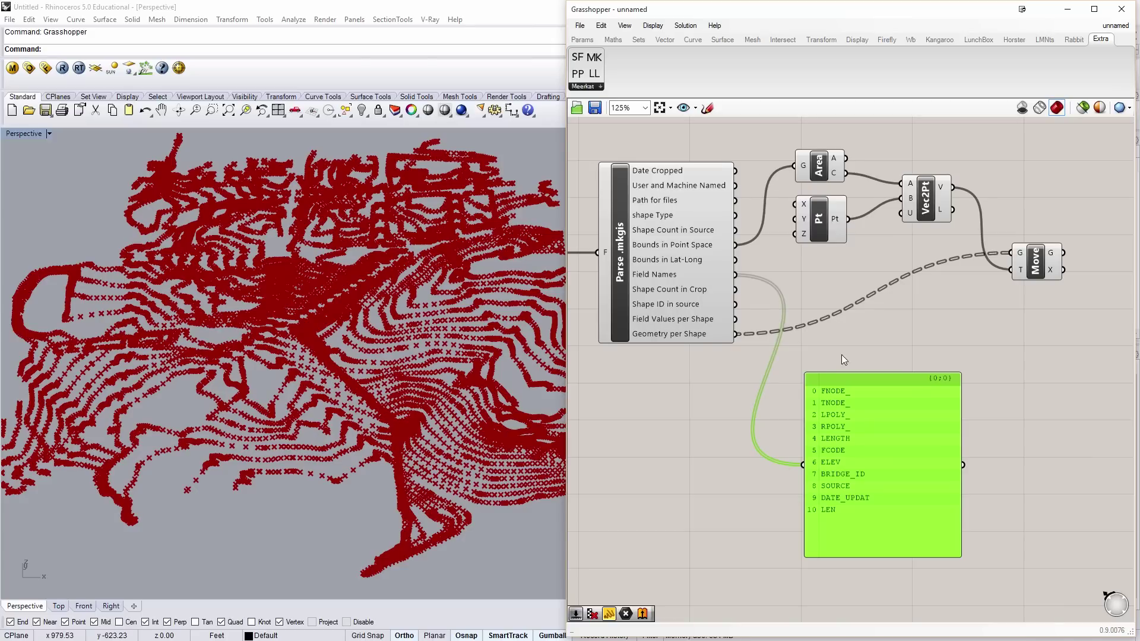
{"action": "right_click_drag", "start_coordinate": [842, 356], "coordinate": [771, 337]}
{"action": "double_click", "coordinate": [977, 411]}
{"action": "type", "text": "list"}
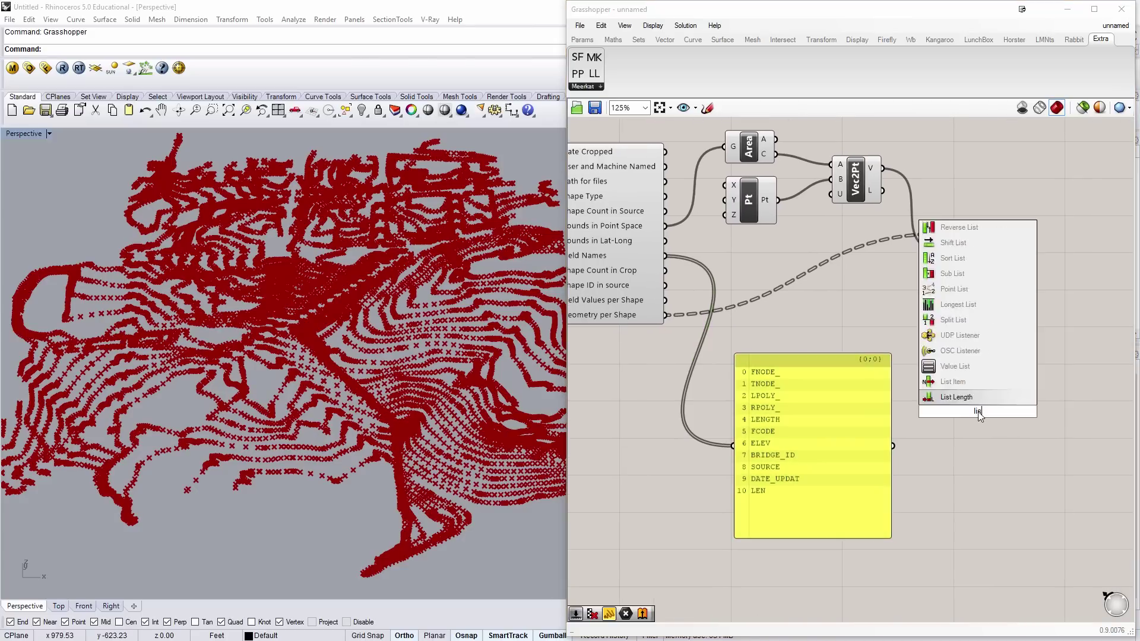
{"action": "type", "text": " item"}
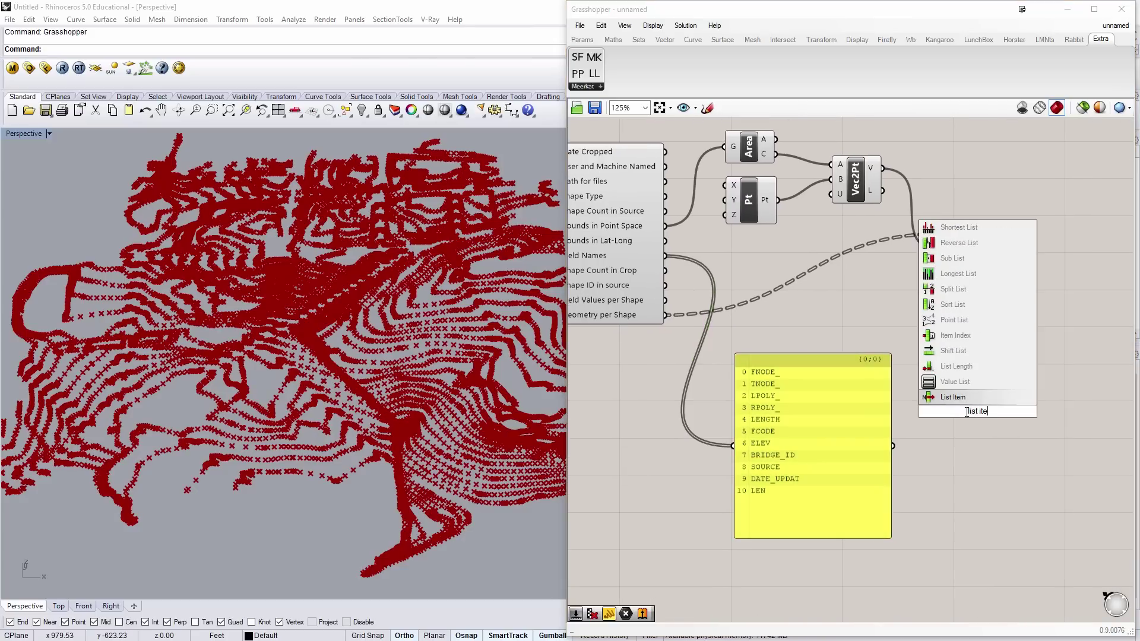
{"action": "left_click", "coordinate": [964, 399]}
{"action": "right_click_drag", "start_coordinate": [593, 282], "coordinate": [649, 286]}
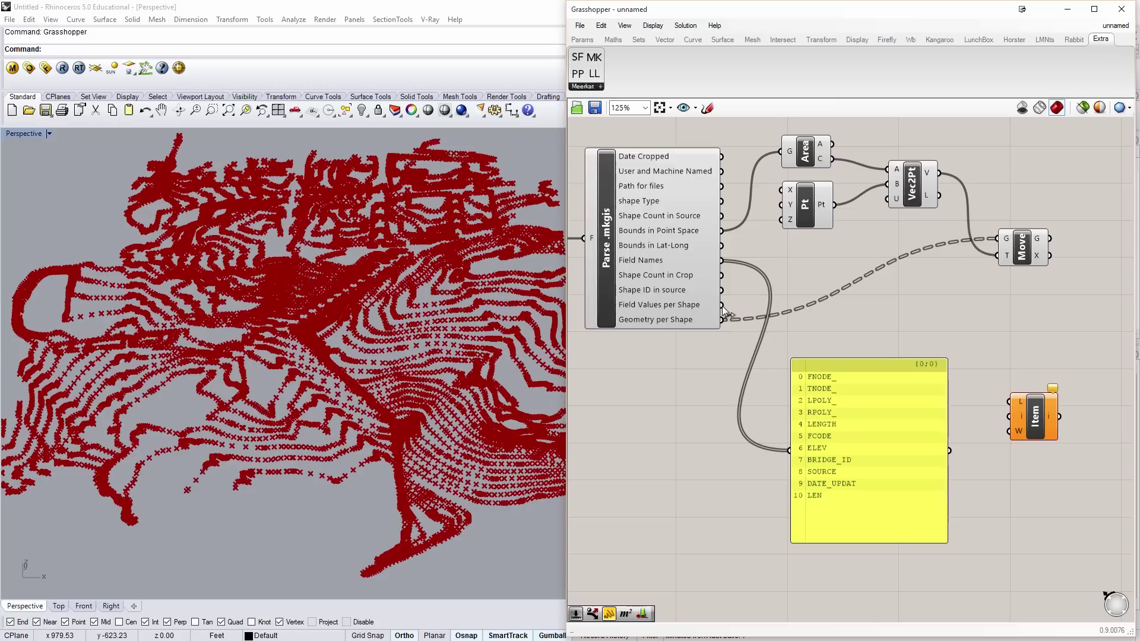
{"action": "left_click_drag", "start_coordinate": [721, 305], "coordinate": [1069, 383]}
Step: Add a number slider set to 6 and connect it to the List Item's index input
{"action": "double_click", "coordinate": [995, 428]}
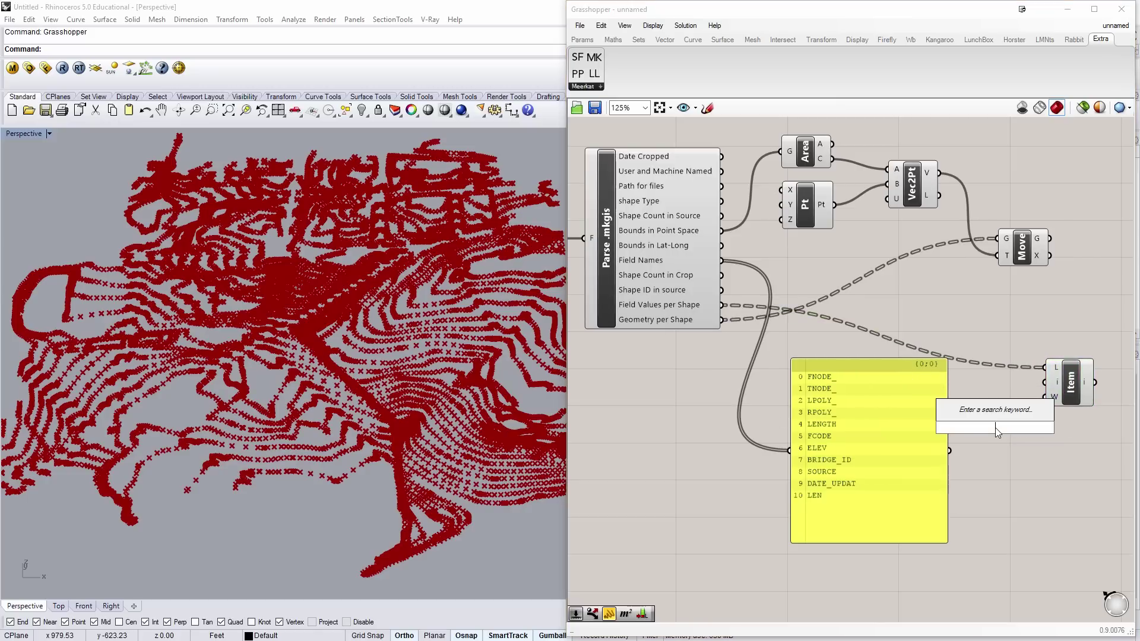
{"action": "type", "text": "slider"}
{"action": "key", "text": "Return"}
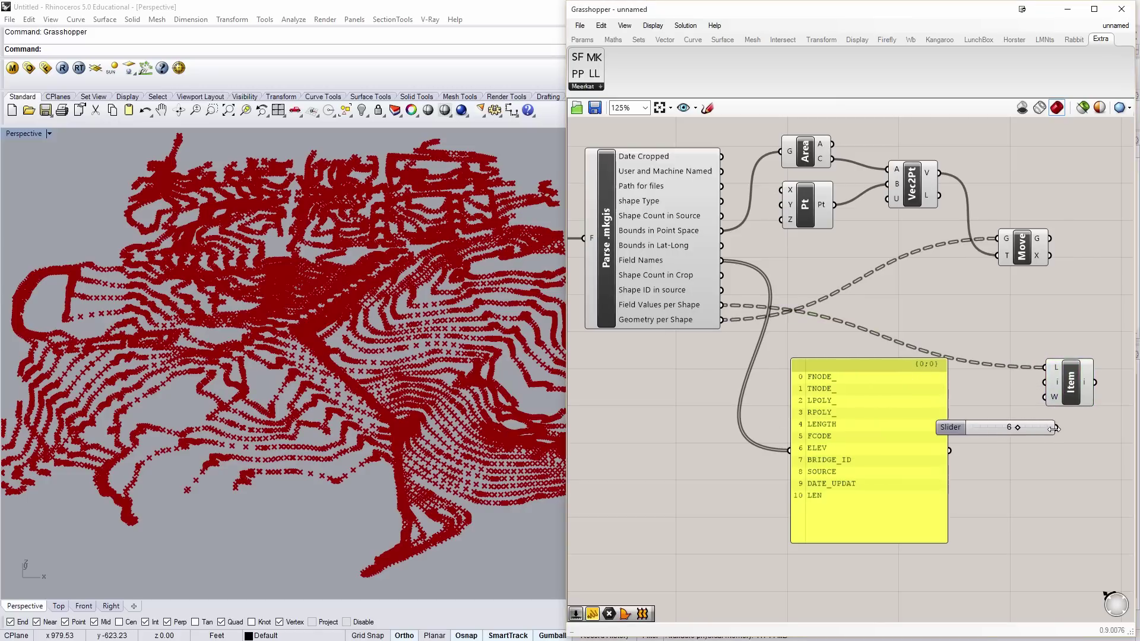
{"action": "left_click_drag", "start_coordinate": [1056, 428], "coordinate": [1045, 381]}
{"action": "mouse_move", "coordinate": [1084, 383]}
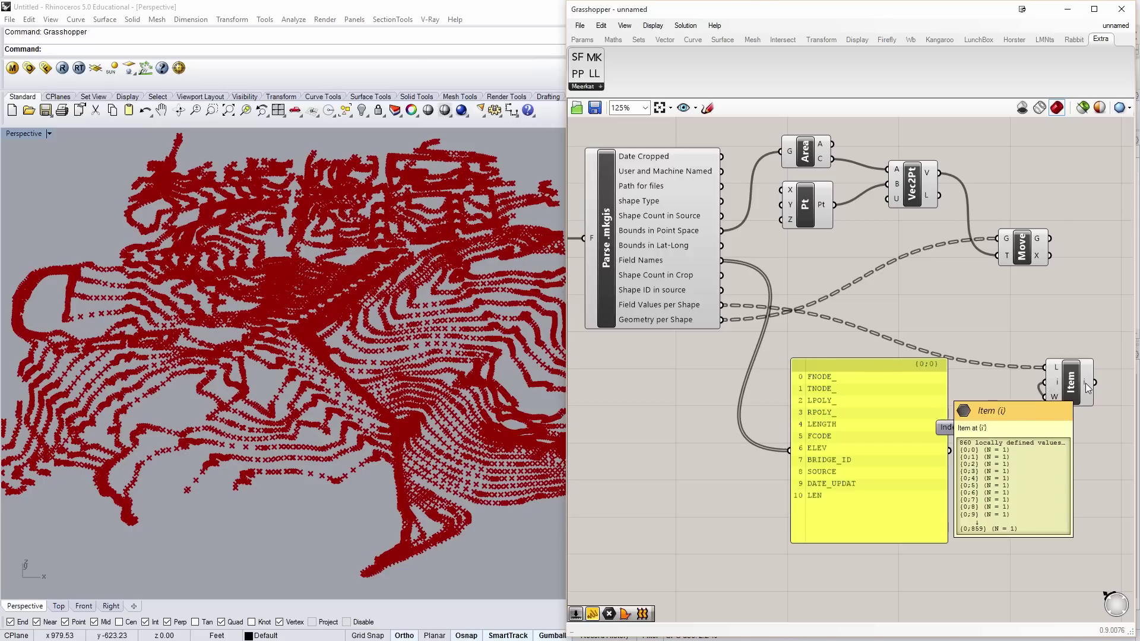
Step: Add a second Move component and a Unit Z vector, wiring the List Item output through Unit Z into the Move's T input
{"action": "right_click_drag", "start_coordinate": [1092, 330], "coordinate": [997, 318]}
{"action": "double_click", "coordinate": [998, 319]}
{"action": "type", "text": "move"}
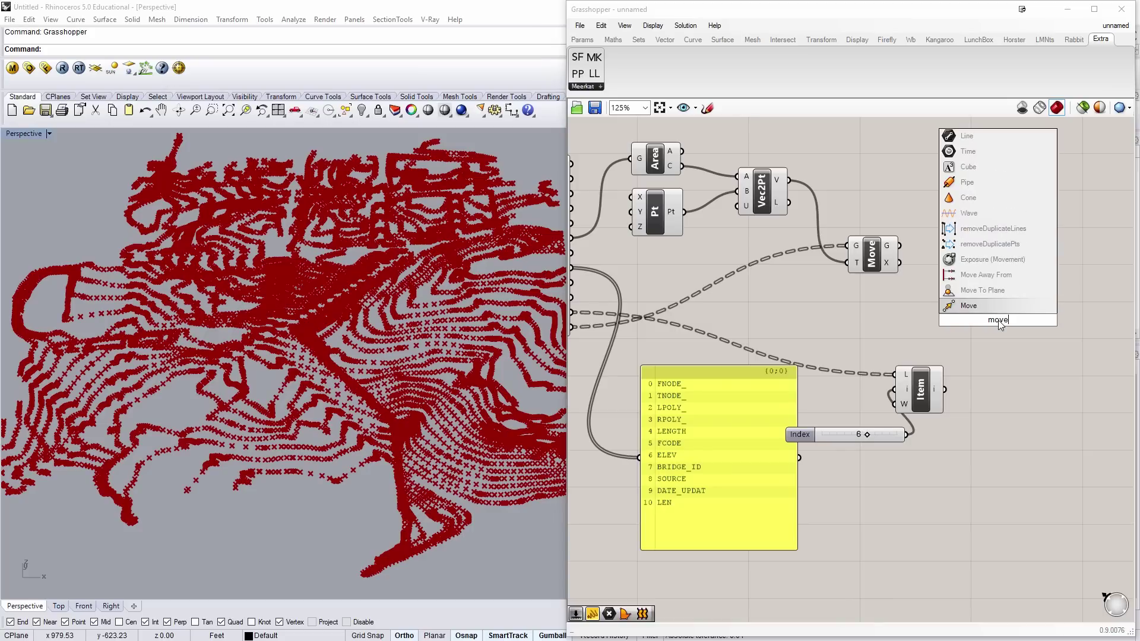
{"action": "key", "text": "Return"}
{"action": "double_click", "coordinate": [893, 314]}
{"action": "type", "text": "unit z"}
{"action": "key", "text": "Return"}
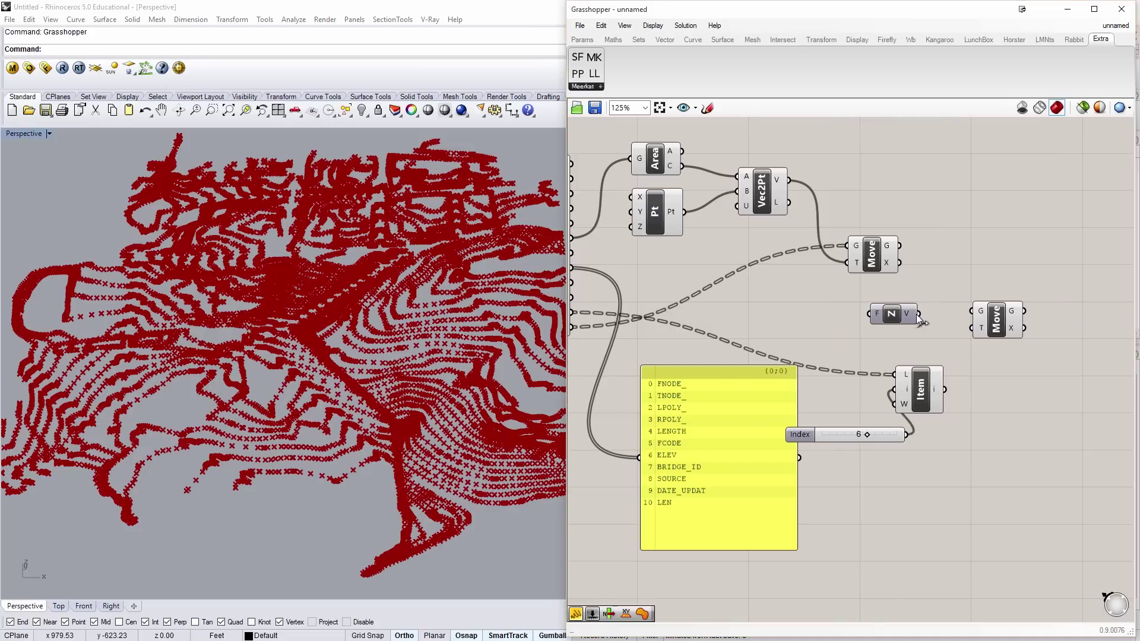
{"action": "left_click_drag", "start_coordinate": [945, 390], "coordinate": [971, 328]}
Step: Connect the first Move's geometry output to the second Move's G input and inspect the raised points from the side
{"action": "left_click", "coordinate": [883, 264]}
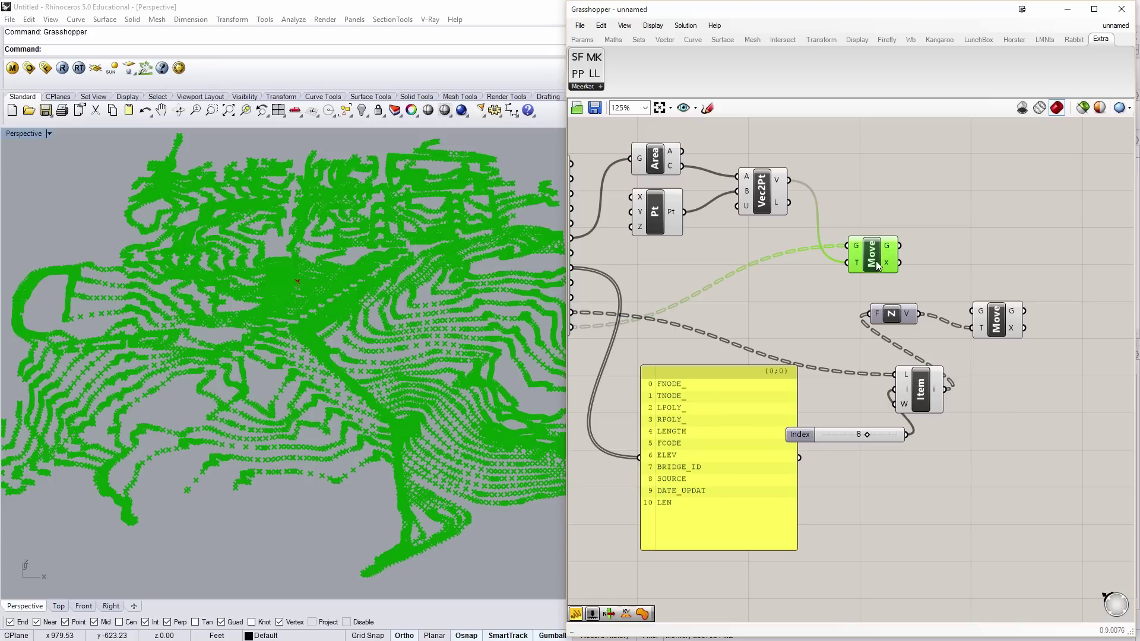
{"action": "left_click_drag", "start_coordinate": [899, 245], "coordinate": [1022, 298]}
{"action": "right_click_drag", "start_coordinate": [336, 538], "coordinate": [294, 454]}
{"action": "scroll", "coordinate": [299, 506], "scroll_direction": "up", "scroll_amount": 4}
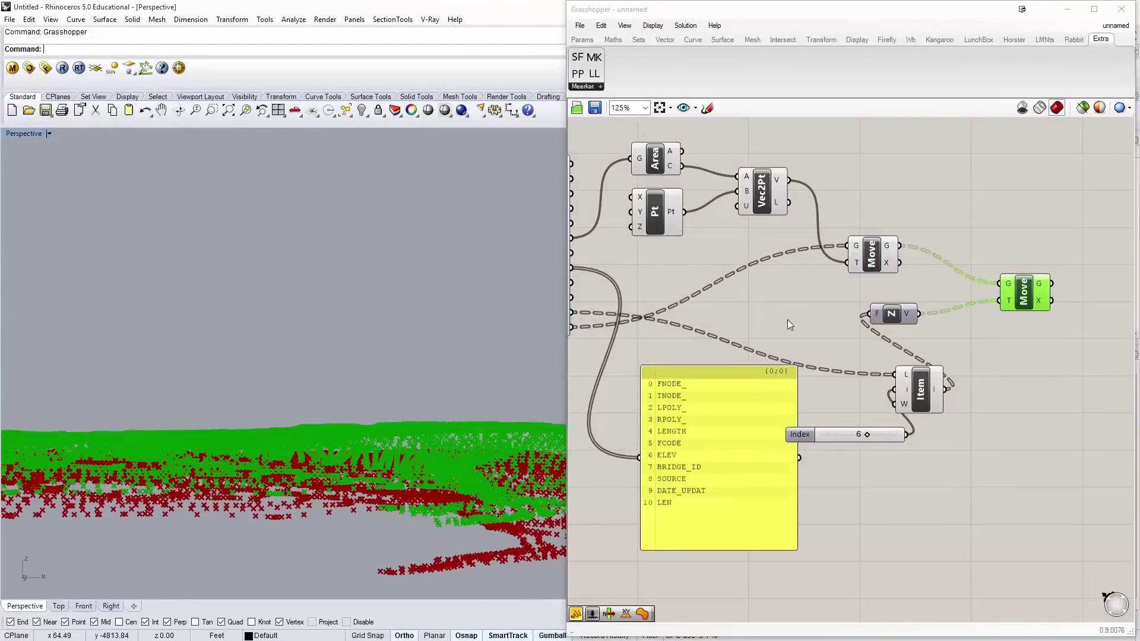
Step: Turn off the preview of every component upstream of the second Move and examine the elevated contour points in the Perspective viewport
{"action": "scroll", "coordinate": [779, 317], "scroll_direction": "down", "scroll_amount": 4}
{"action": "right_click_drag", "start_coordinate": [779, 317], "coordinate": [876, 343]}
{"action": "left_click_drag", "start_coordinate": [982, 469], "coordinate": [787, 237]}
{"action": "right_click", "coordinate": [838, 188]}
{"action": "left_click", "coordinate": [879, 216]}
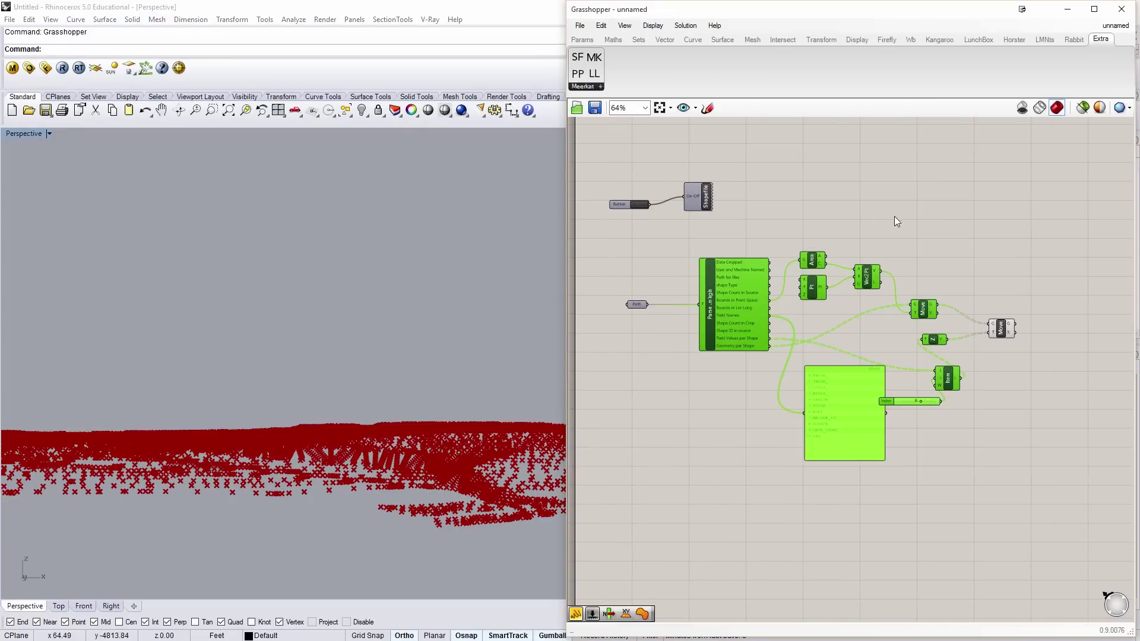
{"action": "left_click", "coordinate": [898, 215]}
{"action": "right_click_drag", "start_coordinate": [512, 353], "coordinate": [295, 258]}
{"action": "scroll", "coordinate": [369, 257], "scroll_direction": "down", "scroll_amount": 8}
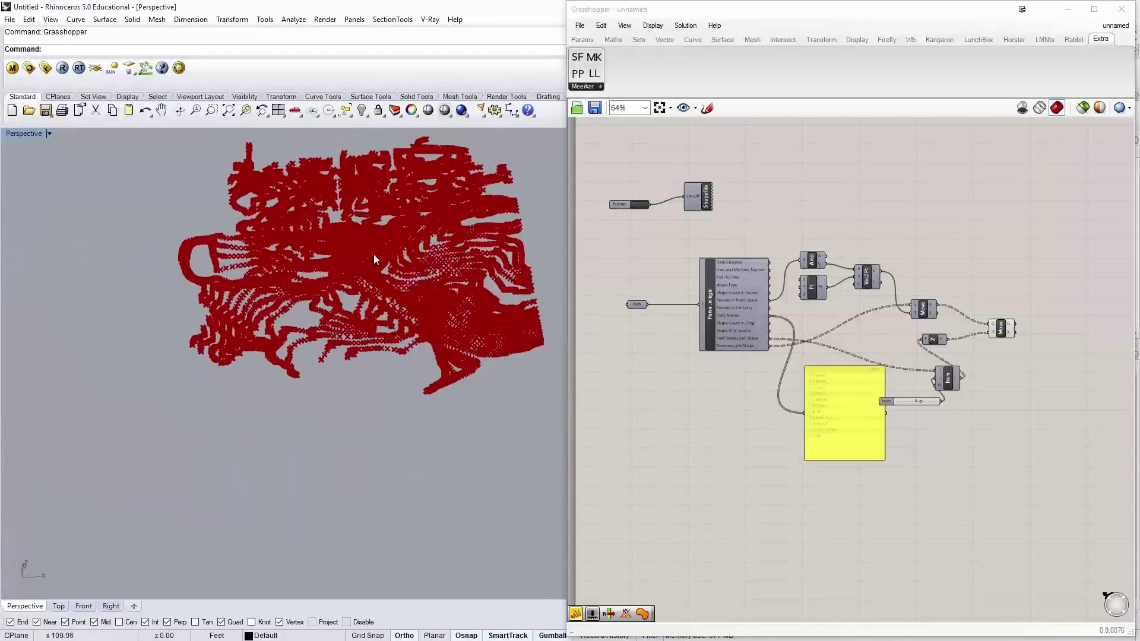
{"action": "right_click_drag", "start_coordinate": [369, 257], "coordinate": [277, 281], "text": "shift"}
{"action": "scroll", "coordinate": [1022, 346], "scroll_direction": "up", "scroll_amount": 3}
{"action": "left_click", "coordinate": [1003, 308]}
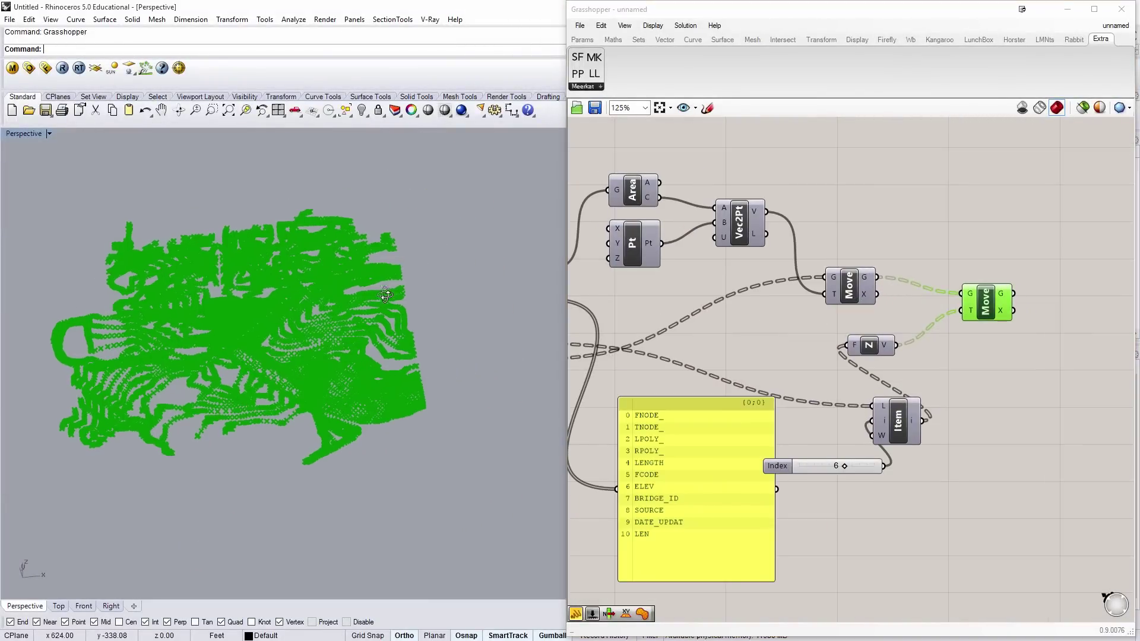
Step: Try placing a Patch component after the second Move and delete it
{"action": "double_click", "coordinate": [1069, 304]}
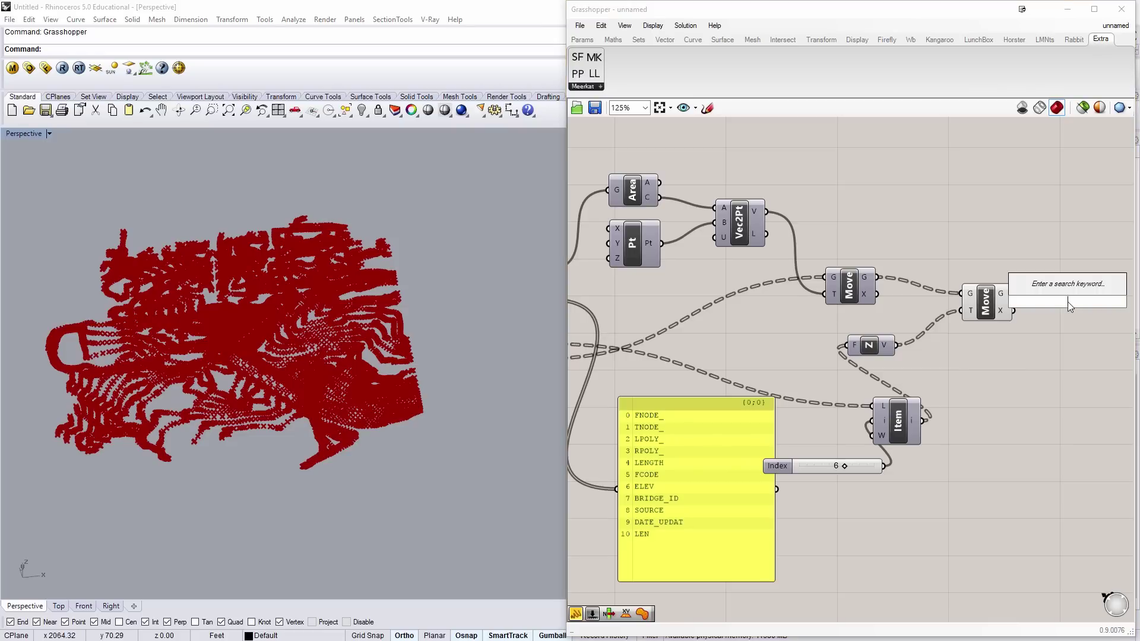
{"action": "type", "text": "patch"}
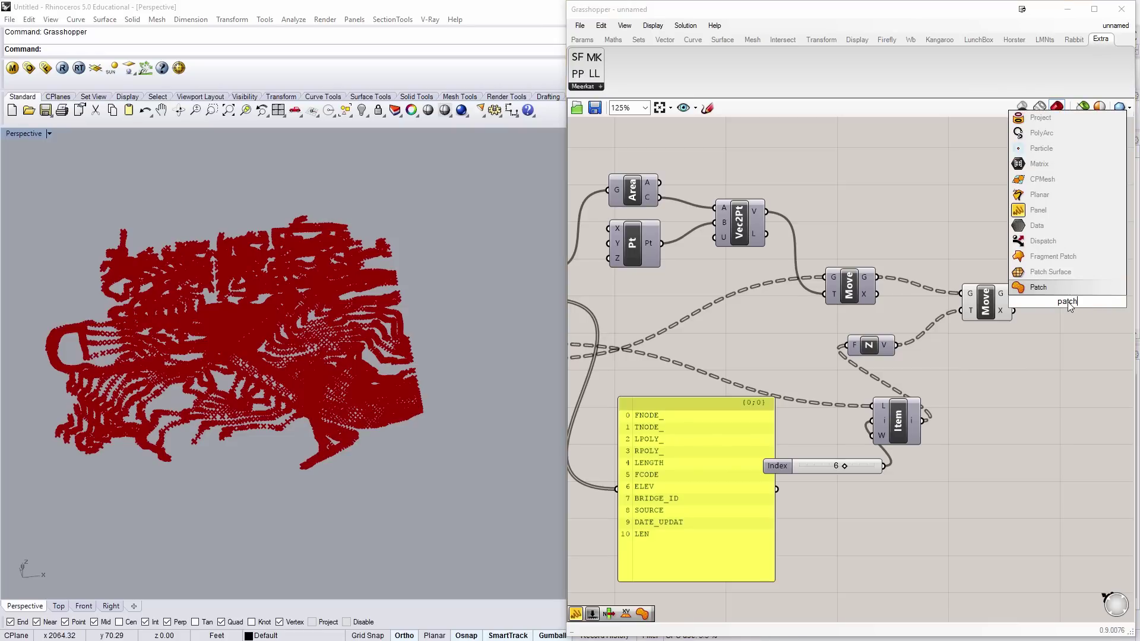
{"action": "left_click", "coordinate": [1038, 287]}
{"action": "left_click_drag", "start_coordinate": [1004, 315], "coordinate": [1049, 363]}
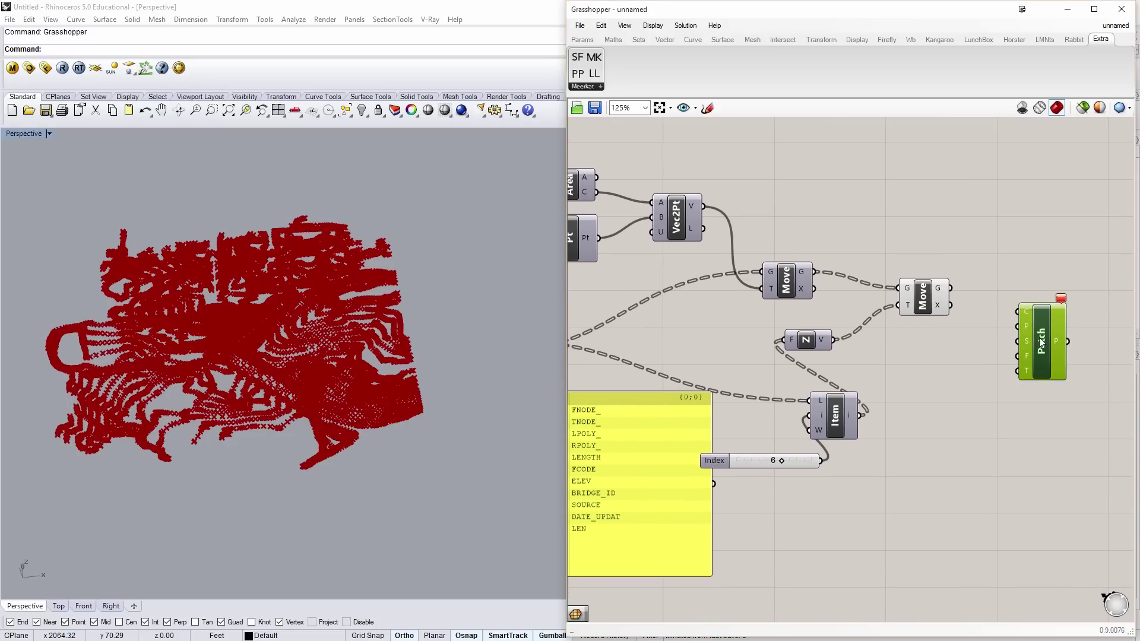
{"action": "key", "text": "Delete"}
Step: Try a Patch Surface component after the second Move and delete it
{"action": "double_click", "coordinate": [1022, 273]}
{"action": "type", "text": "patch"}
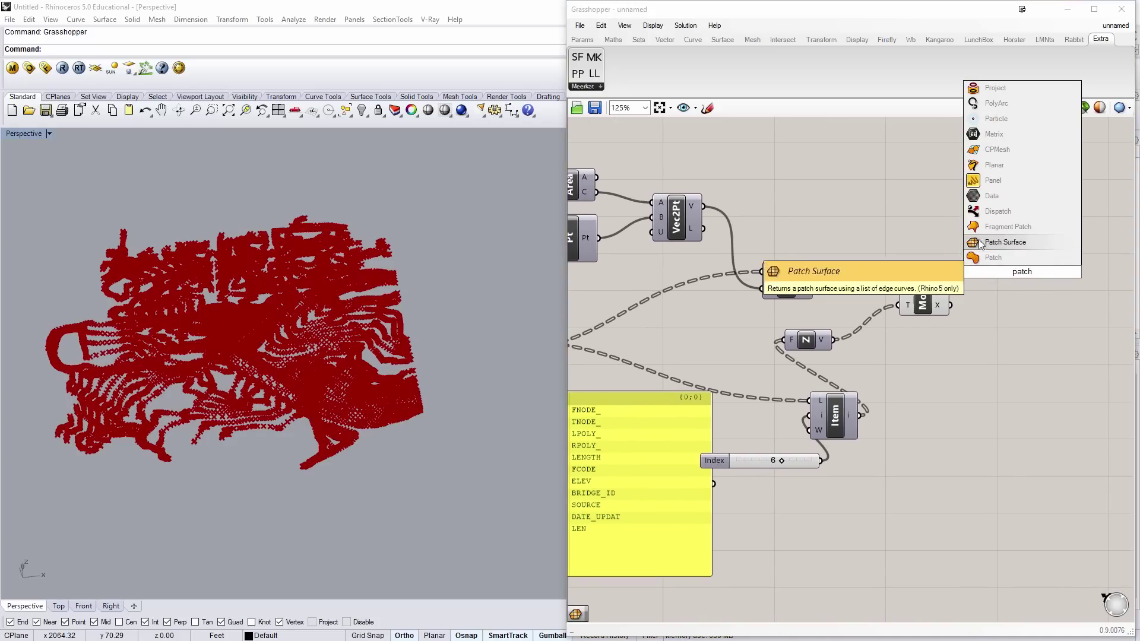
{"action": "left_click", "coordinate": [1017, 244]}
{"action": "left_click_drag", "start_coordinate": [1022, 282], "coordinate": [1021, 317]}
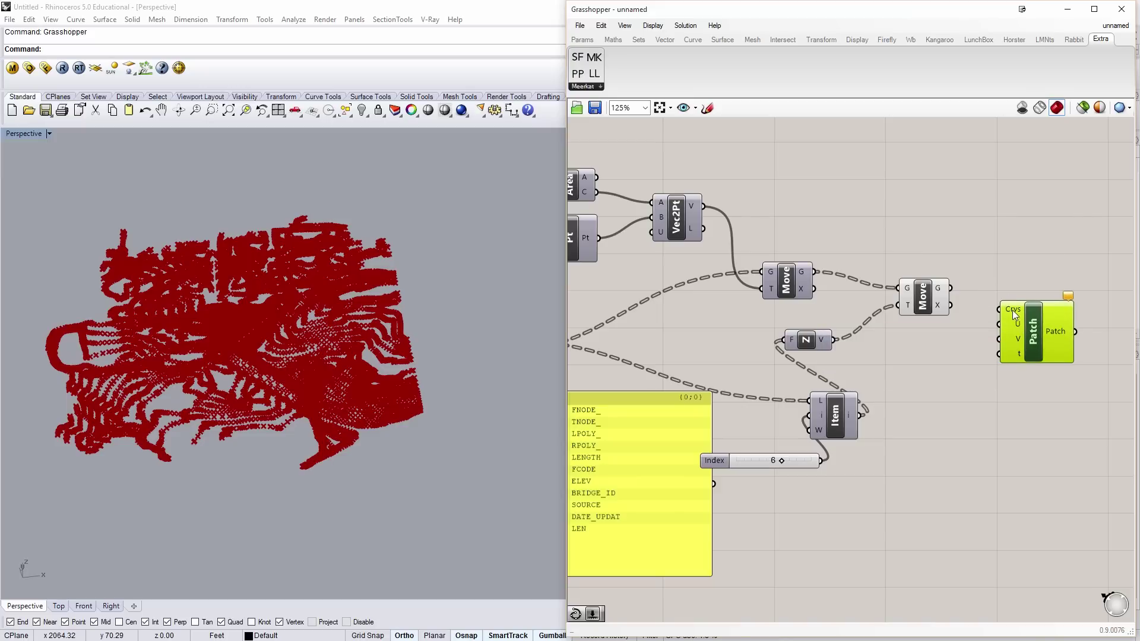
{"action": "key", "text": "Delete"}
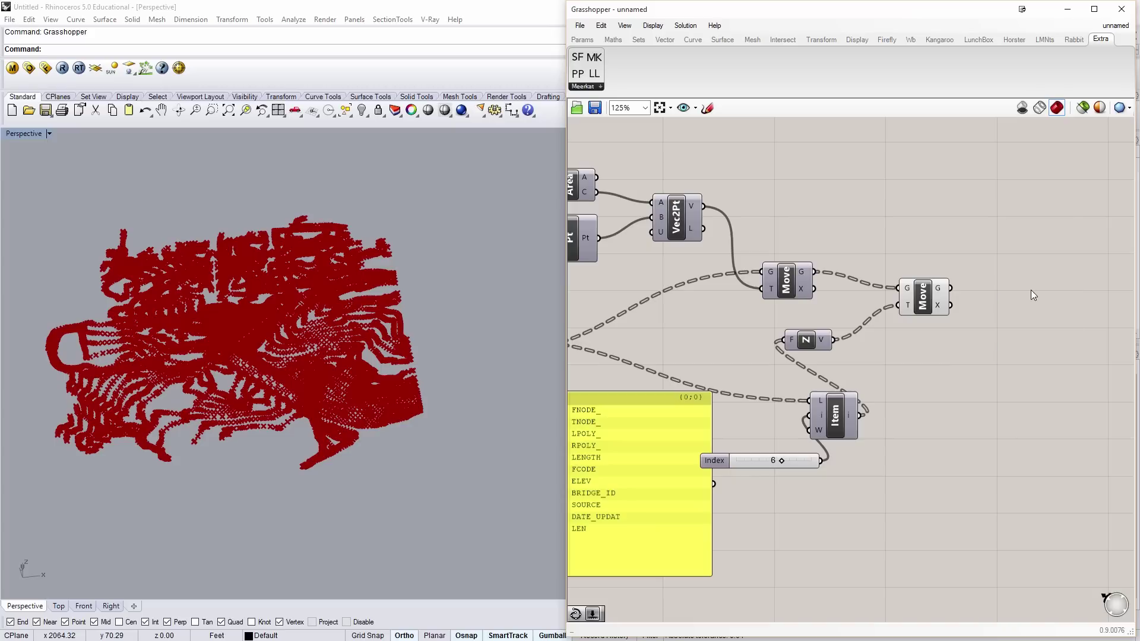
Step: Add a Patch component and connect the second Move's geometry output to its points input P
{"action": "double_click", "coordinate": [1033, 292]}
{"action": "type", "text": "patch"}
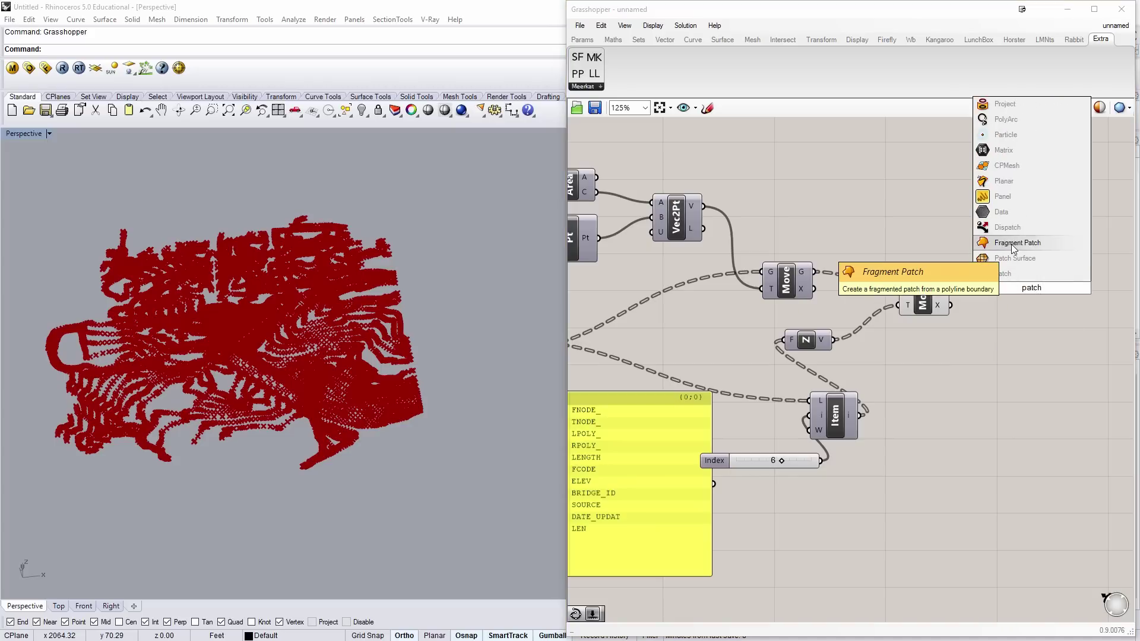
{"action": "left_click", "coordinate": [1009, 273]}
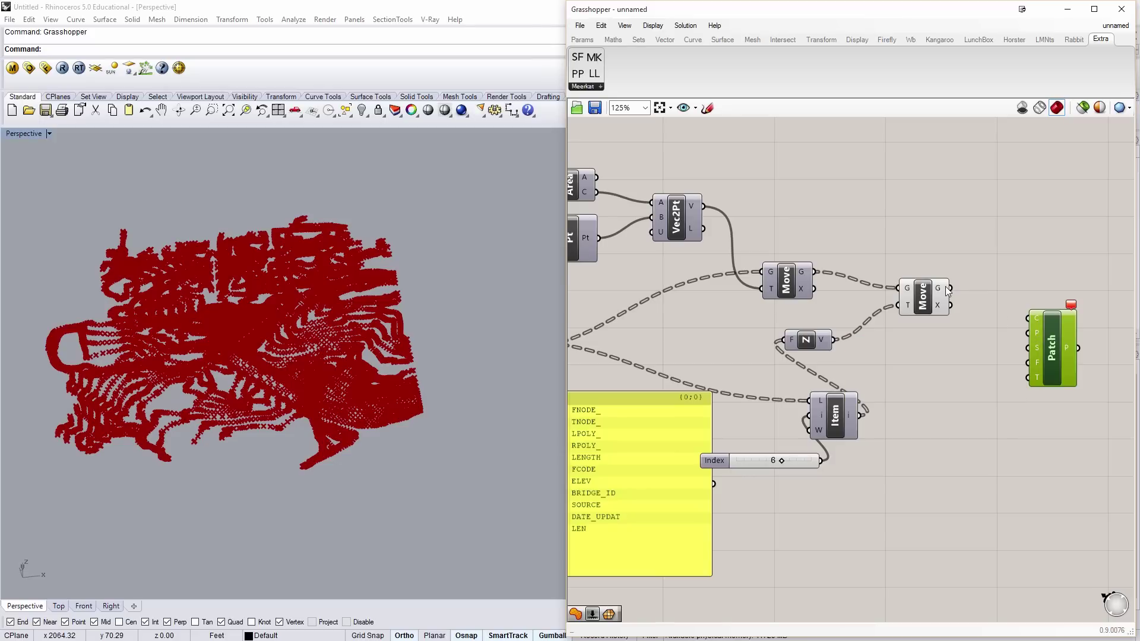
{"action": "left_click_drag", "start_coordinate": [950, 288], "coordinate": [1029, 339]}
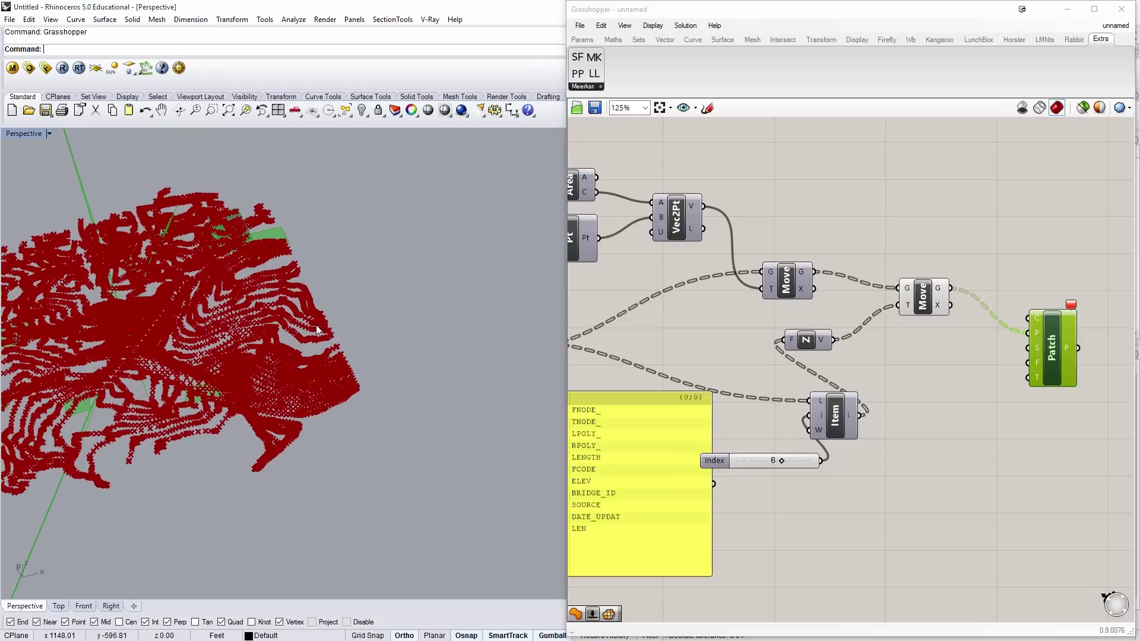
{"action": "scroll", "coordinate": [222, 296], "scroll_direction": "down", "scroll_amount": 6}
{"action": "right_click_drag", "start_coordinate": [213, 360], "coordinate": [352, 360], "text": "shift"}
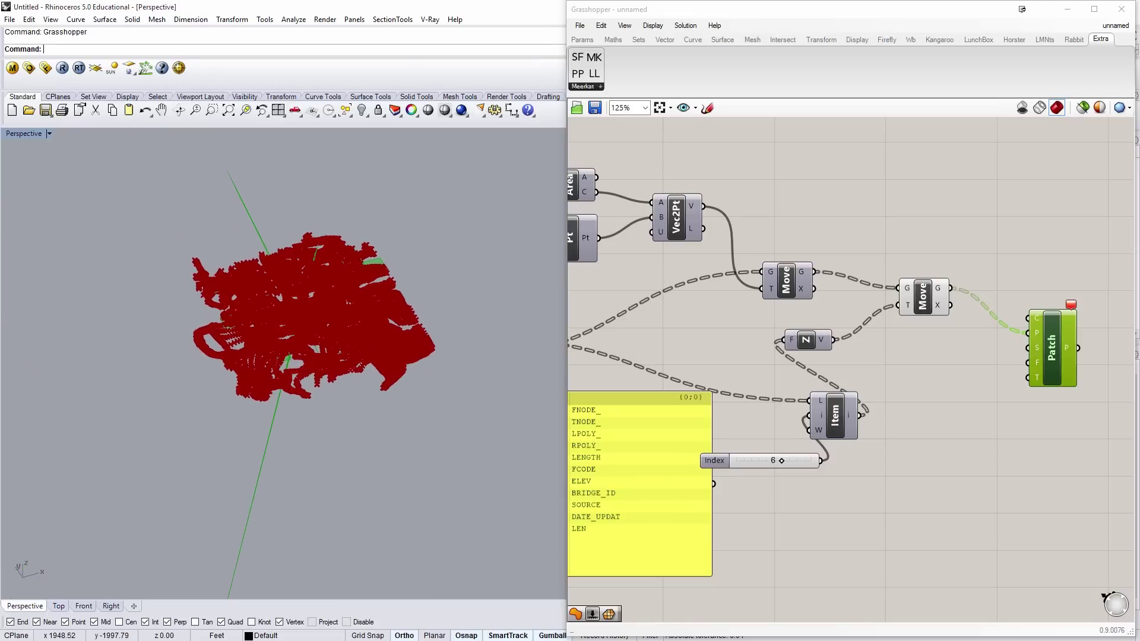
{"action": "left_click", "coordinate": [1103, 479]}
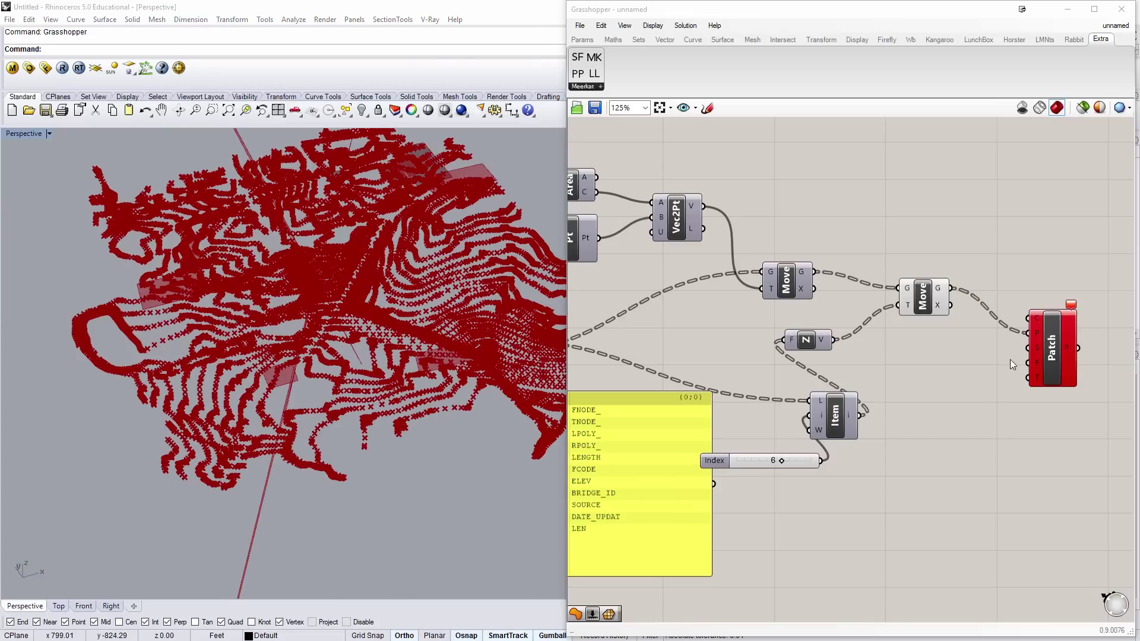
Step: Flatten the Patch component's P input and inspect the resulting terrain surface in the Perspective viewport
{"action": "left_click_drag", "start_coordinate": [1050, 352], "coordinate": [1050, 343]}
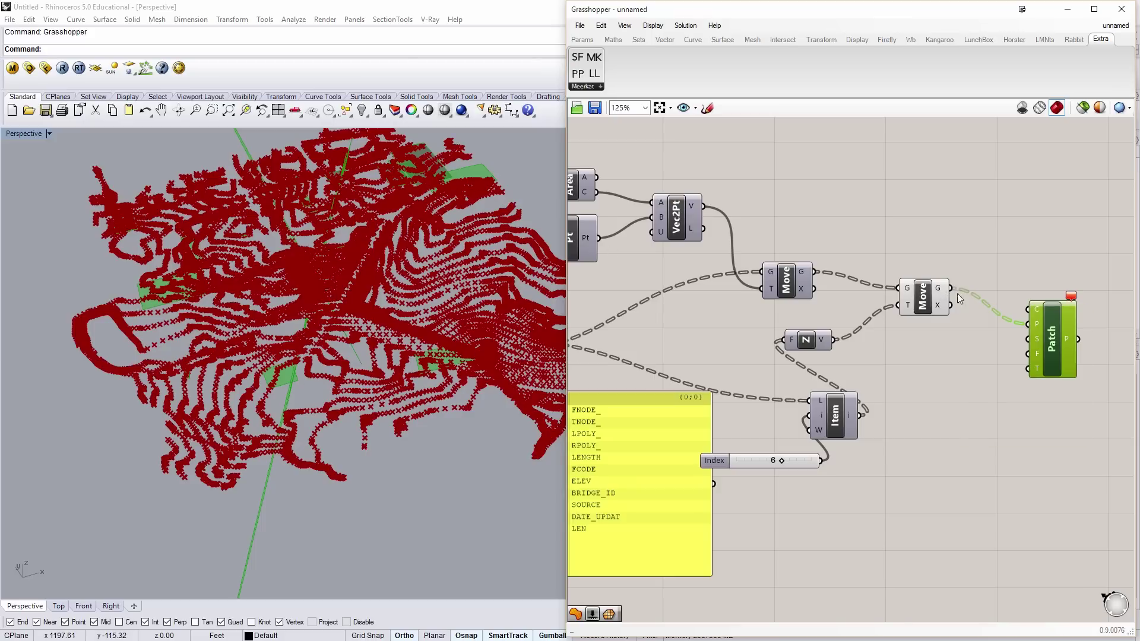
{"action": "mouse_move", "coordinate": [1037, 328]}
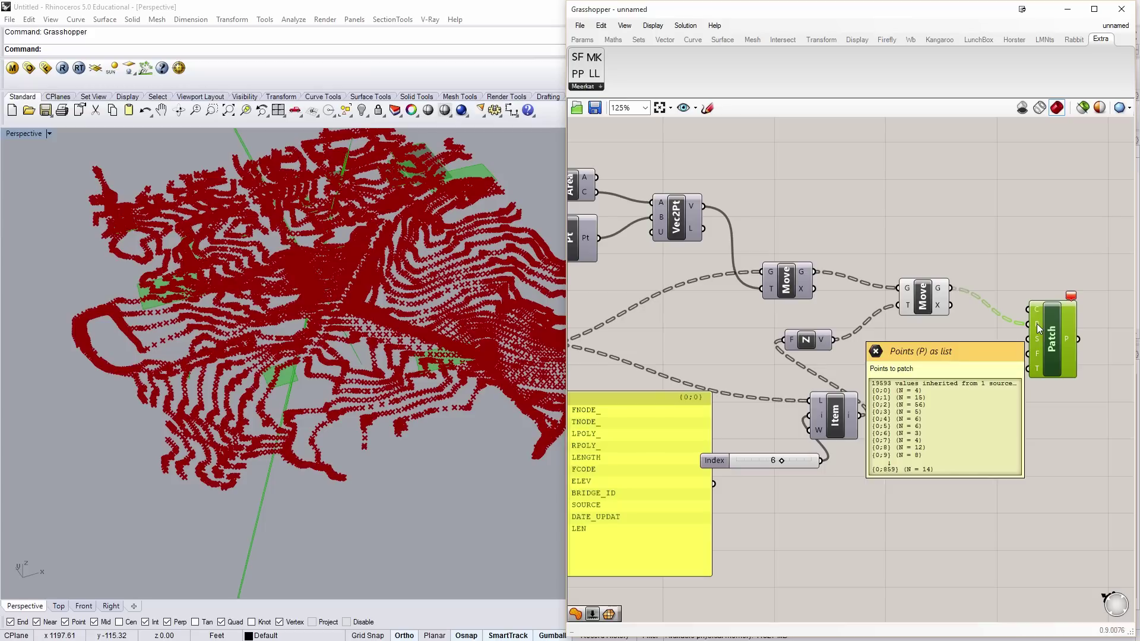
{"action": "right_click", "coordinate": [1037, 328]}
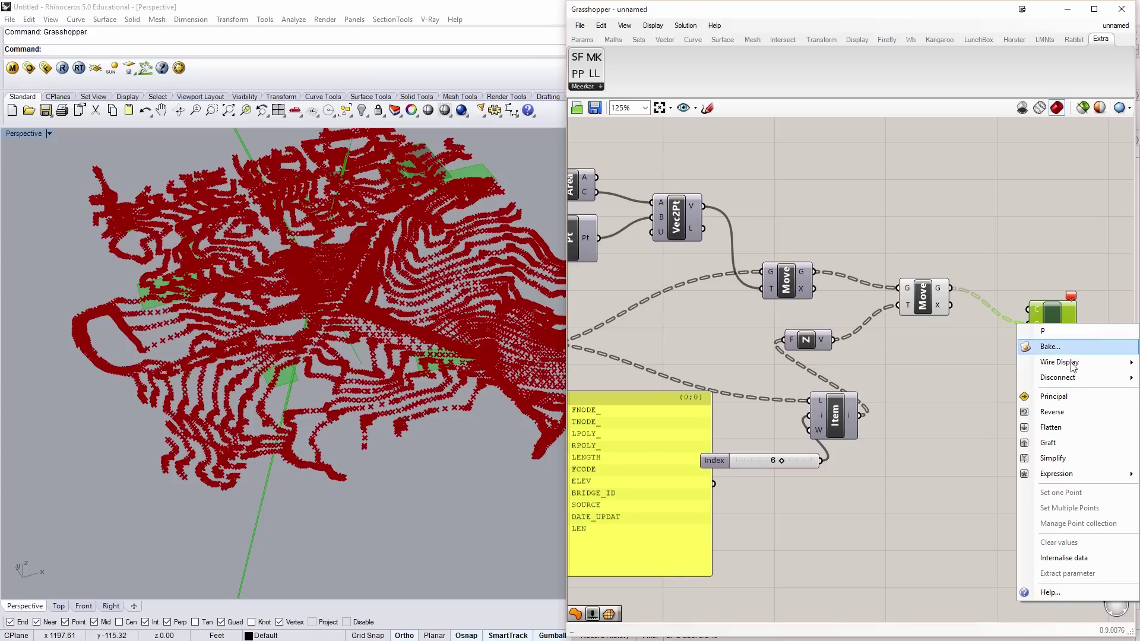
{"action": "left_click", "coordinate": [1070, 430]}
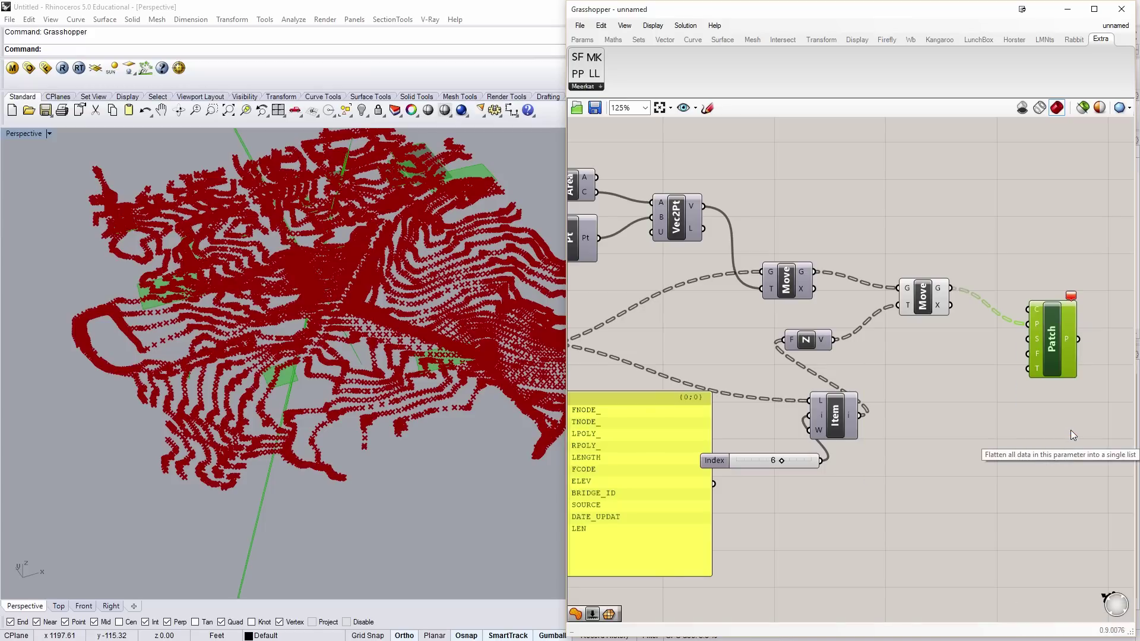
{"action": "right_click_drag", "start_coordinate": [358, 374], "coordinate": [361, 325]}
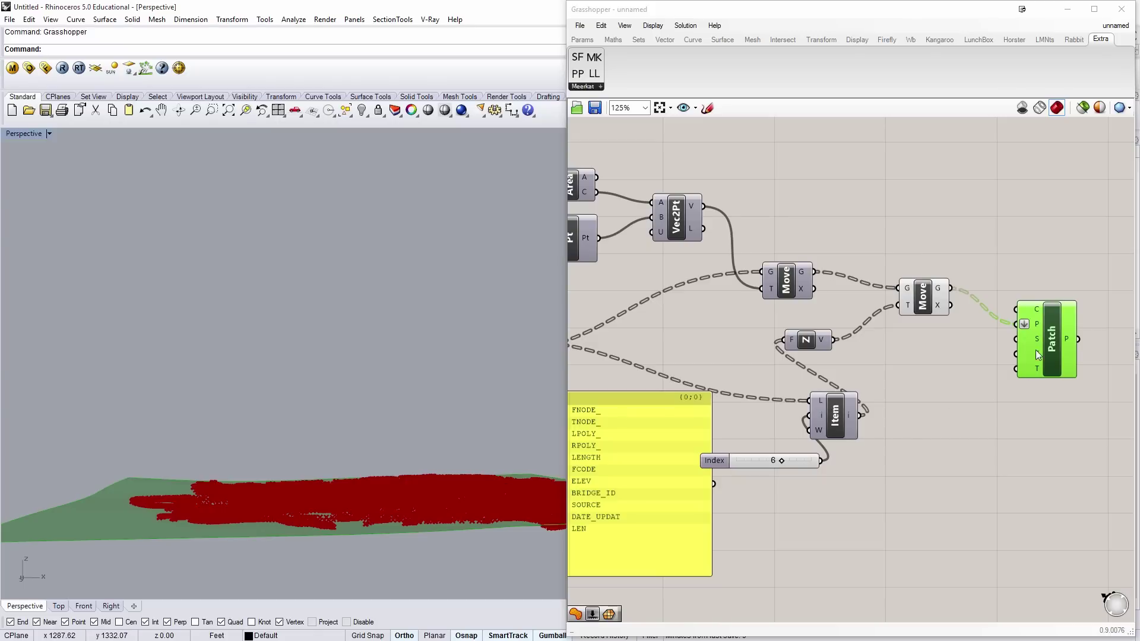
{"action": "mouse_move", "coordinate": [1037, 343]}
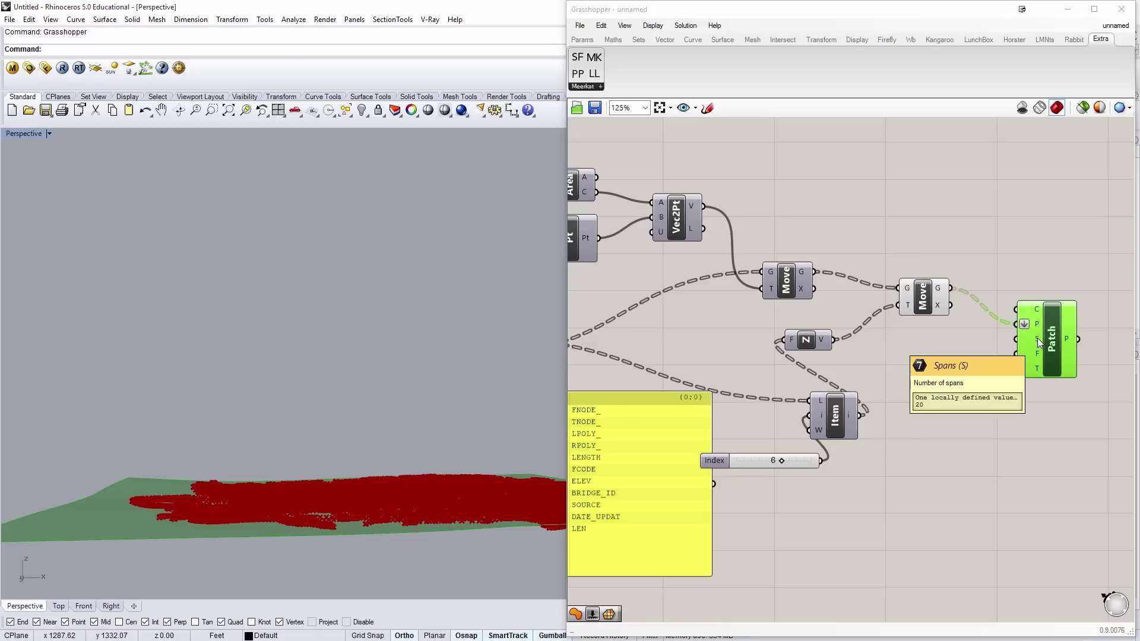
{"action": "right_click_drag", "start_coordinate": [318, 437], "coordinate": [287, 411]}
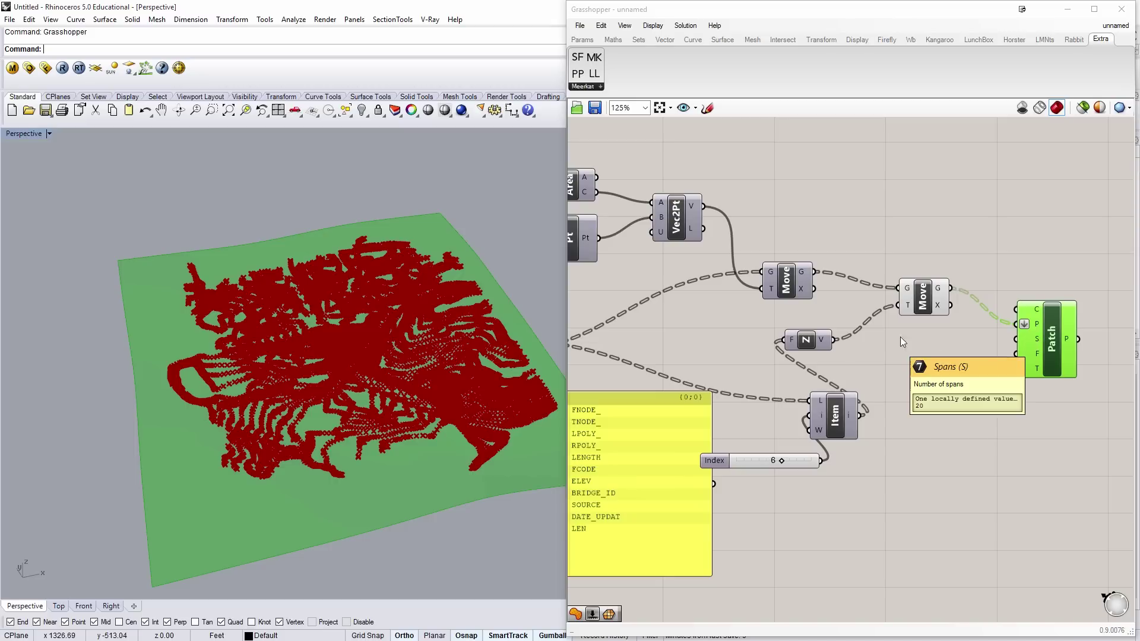
Step: Turn off the preview of the components feeding the Patch, including the second Move, leaving only the surface displayed
{"action": "scroll", "coordinate": [936, 495], "scroll_direction": "down", "scroll_amount": 3}
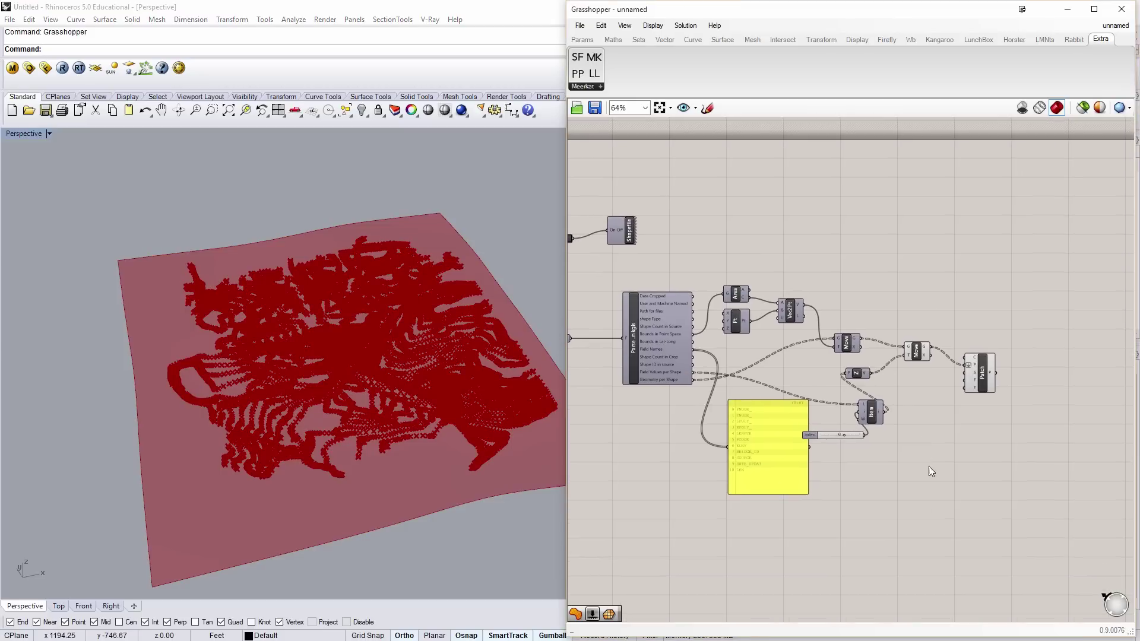
{"action": "left_click_drag", "start_coordinate": [918, 511], "coordinate": [762, 235]}
{"action": "right_click", "coordinate": [763, 236]}
{"action": "left_click", "coordinate": [784, 257]}
{"action": "left_click", "coordinate": [926, 297]}
Step: Bake the Patch component's terrain surface to Layer 01
{"action": "left_click_drag", "start_coordinate": [987, 376], "coordinate": [989, 354]}
{"action": "right_click", "coordinate": [990, 355]}
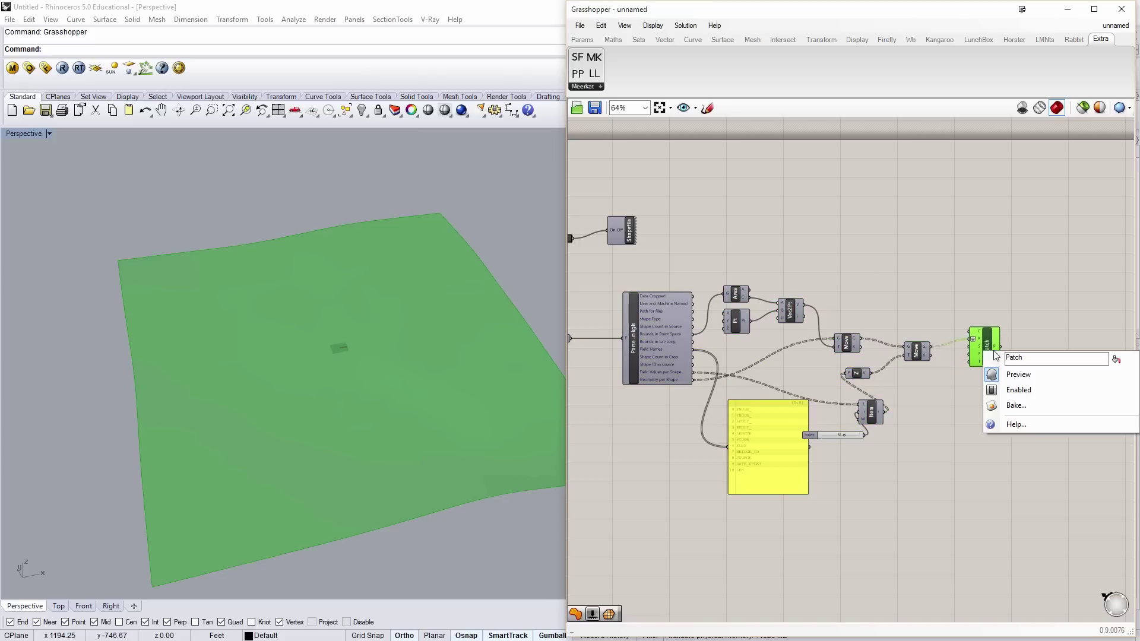
{"action": "left_click", "coordinate": [1018, 403]}
{"action": "left_click", "coordinate": [1016, 329]}
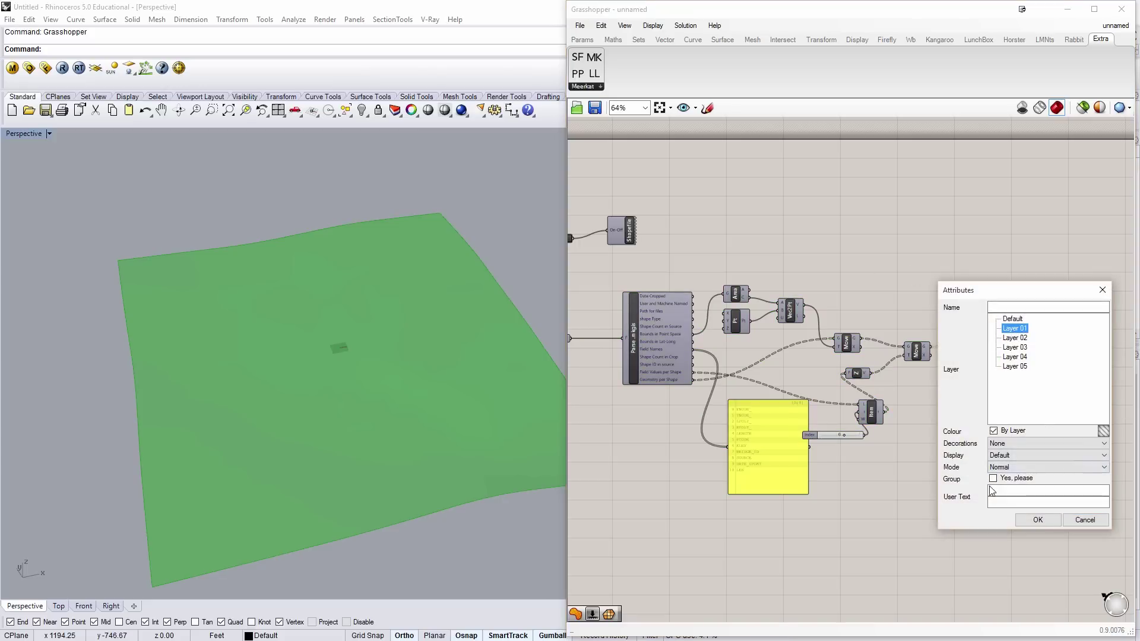
{"action": "left_click", "coordinate": [1044, 521]}
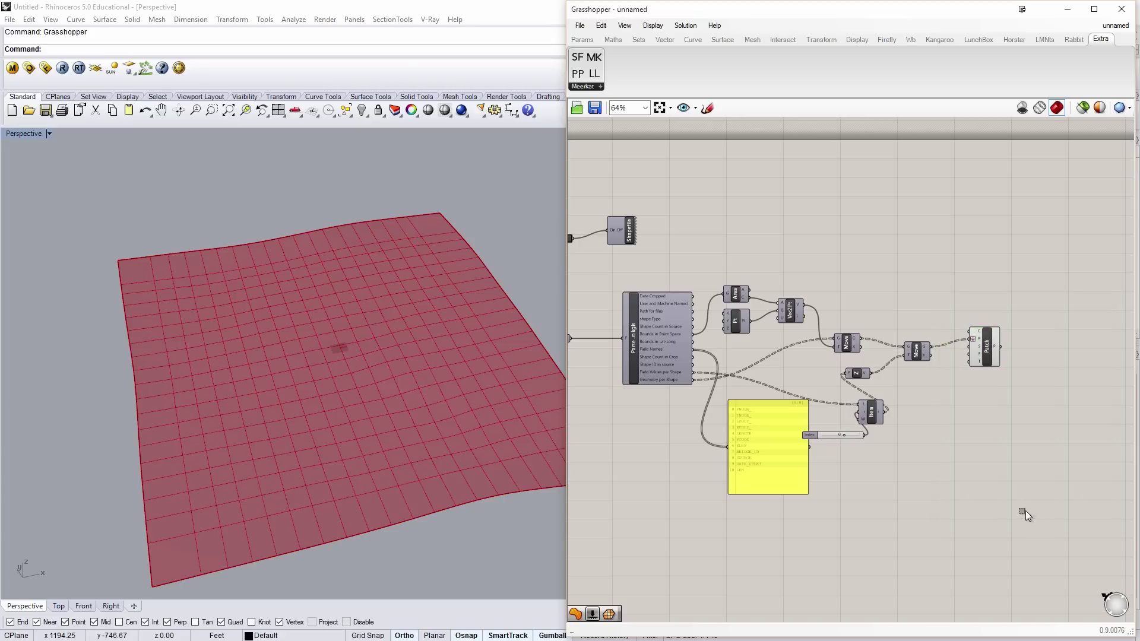
Step: Select the baked terrain surface in the Perspective viewport and examine its relief from several angles
{"action": "middle_click", "coordinate": [317, 345]}
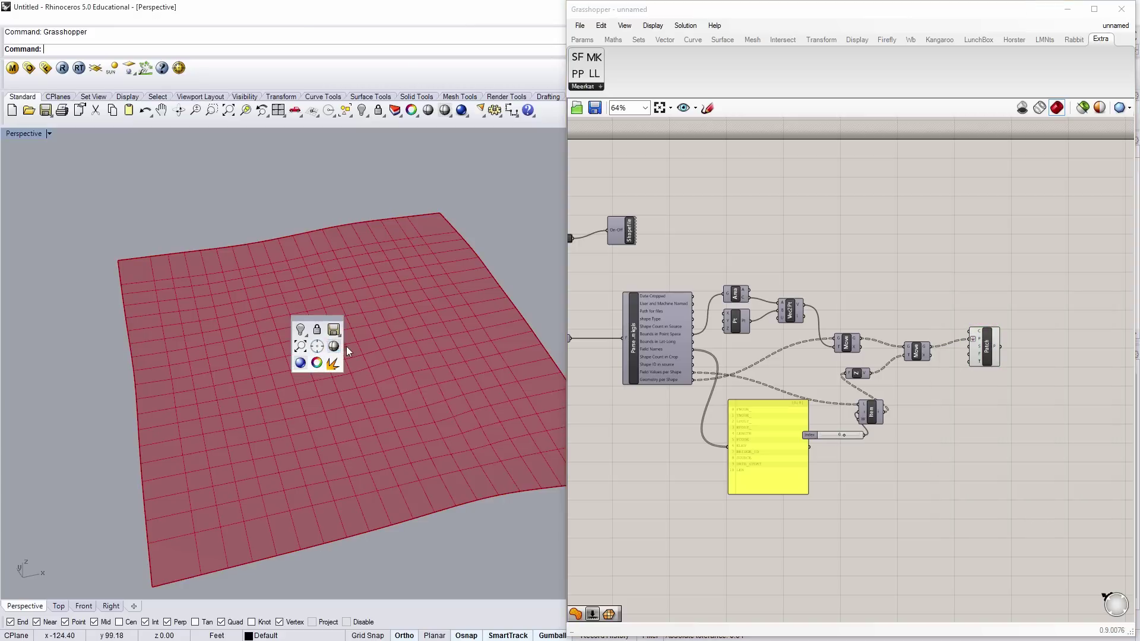
{"action": "left_click", "coordinate": [347, 348]}
{"action": "middle_click", "coordinate": [337, 340]}
{"action": "left_click", "coordinate": [355, 341]}
{"action": "left_click", "coordinate": [306, 193]}
{"action": "left_click", "coordinate": [787, 243]}
{"action": "right_click_drag", "start_coordinate": [298, 348], "coordinate": [333, 408]}
{"action": "left_click", "coordinate": [333, 408]}
{"action": "scroll", "coordinate": [389, 311], "scroll_direction": "down", "scroll_amount": 2}
{"action": "scroll", "coordinate": [924, 364], "scroll_direction": "down", "scroll_amount": 3}
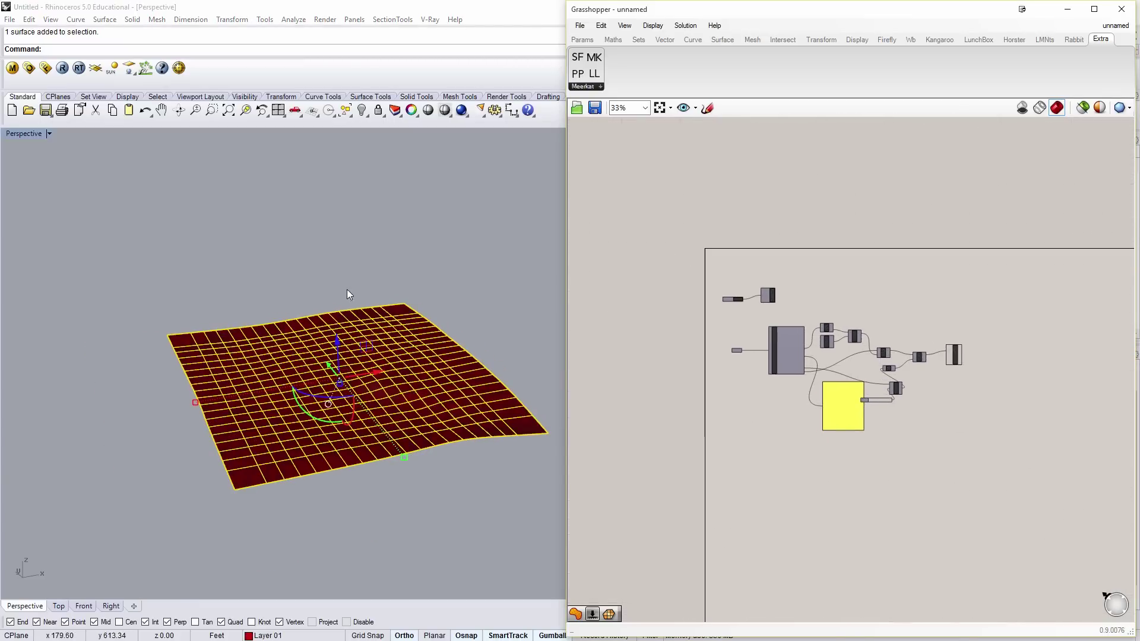
{"action": "right_click_drag", "start_coordinate": [349, 268], "coordinate": [504, 226]}
{"action": "left_click", "coordinate": [538, 225]}
{"action": "scroll", "coordinate": [864, 404], "scroll_direction": "up", "scroll_amount": 4}
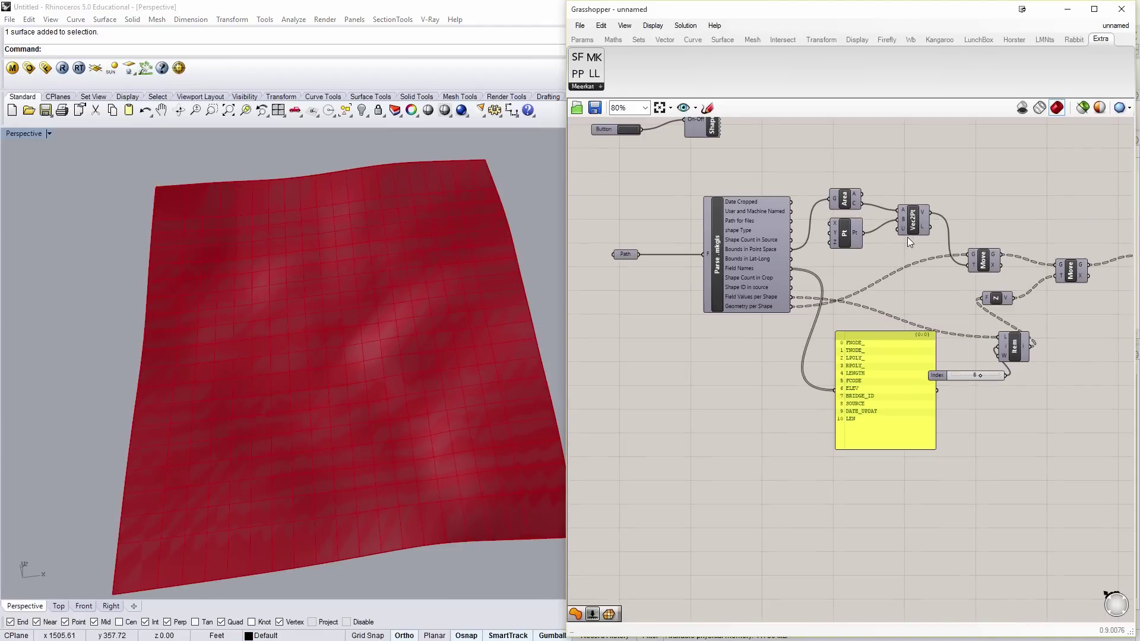
Step: Duplicate the Path, Parse .mkgis, Area, Pt, Vec2Pt and first Move components with their wiring below the contour definition
{"action": "left_click", "coordinate": [978, 271]}
{"action": "left_click_drag", "start_coordinate": [933, 305], "coordinate": [614, 180], "text": "shift"}
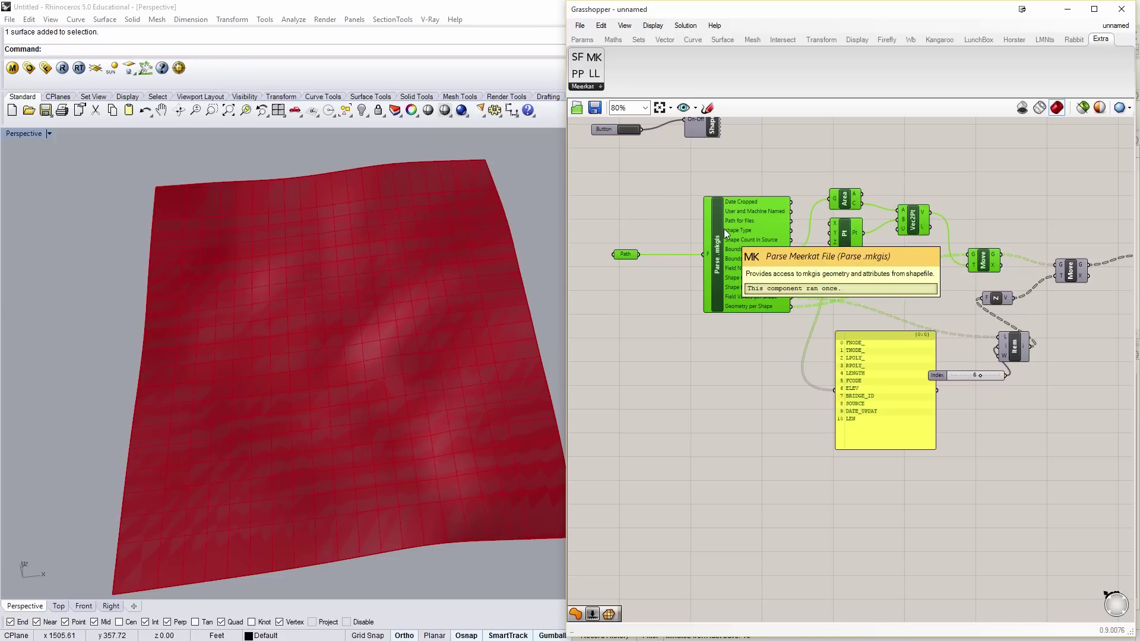
{"action": "left_click_drag", "start_coordinate": [761, 293], "coordinate": [757, 636], "text": "alt"}
{"action": "right_click_drag", "start_coordinate": [769, 479], "coordinate": [791, 330]}
{"action": "left_click", "coordinate": [763, 441]}
{"action": "left_click_drag", "start_coordinate": [763, 442], "coordinate": [773, 442]}
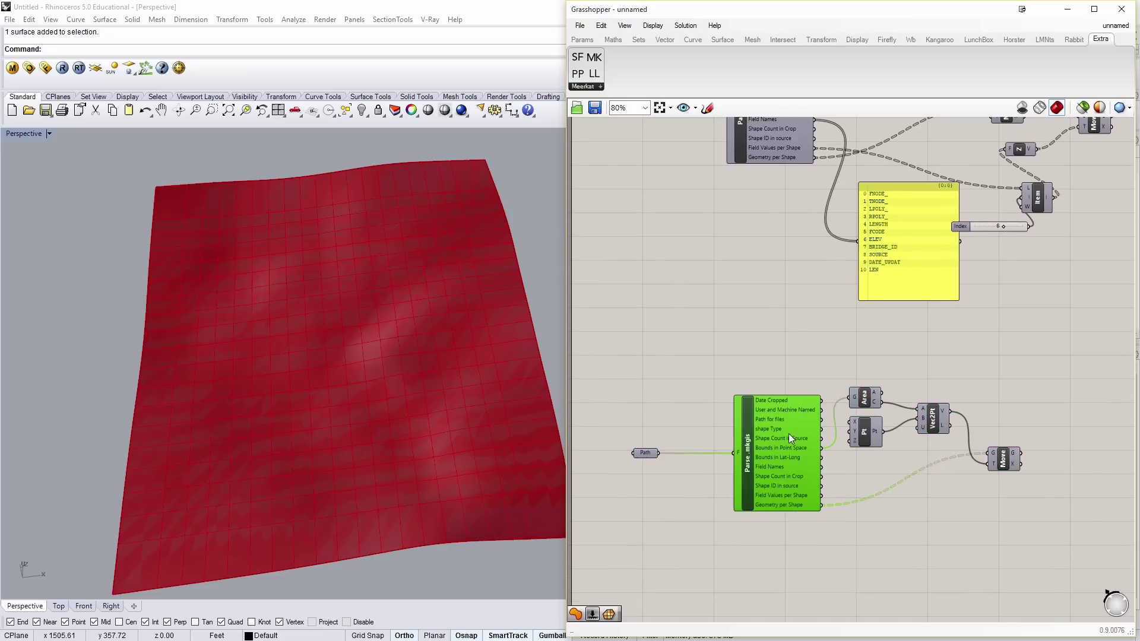
Step: Set the duplicated Path parameter to the file PhiladelphiaCurbEdges201201.mkgis
{"action": "left_click", "coordinate": [647, 452]}
{"action": "right_click", "coordinate": [654, 449]}
{"action": "left_click", "coordinate": [714, 533]}
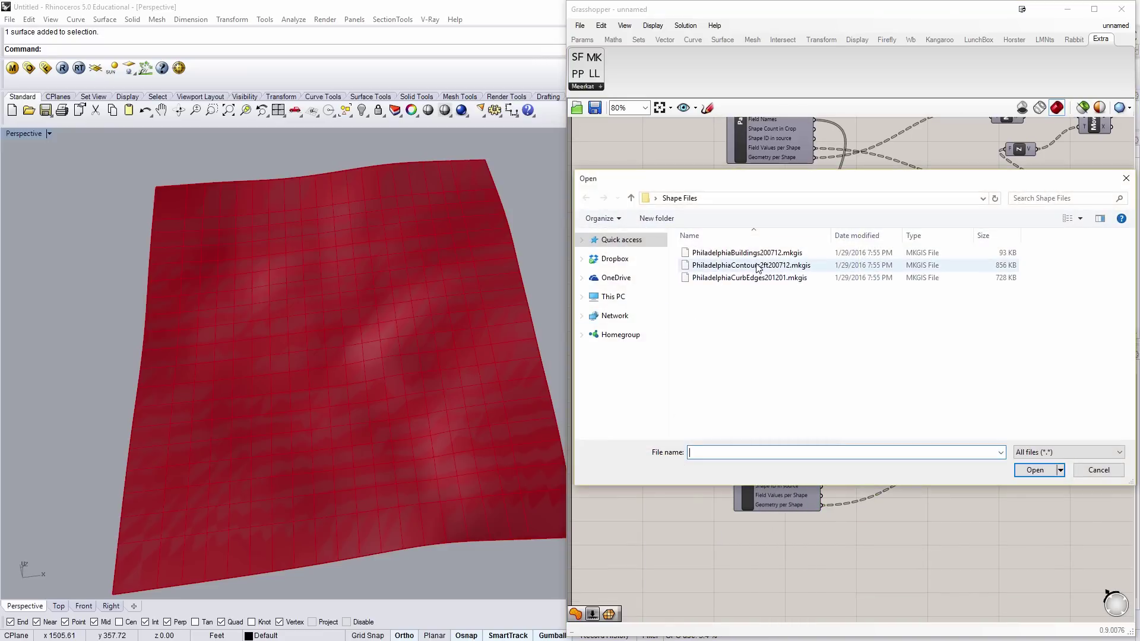
{"action": "double_click", "coordinate": [756, 278]}
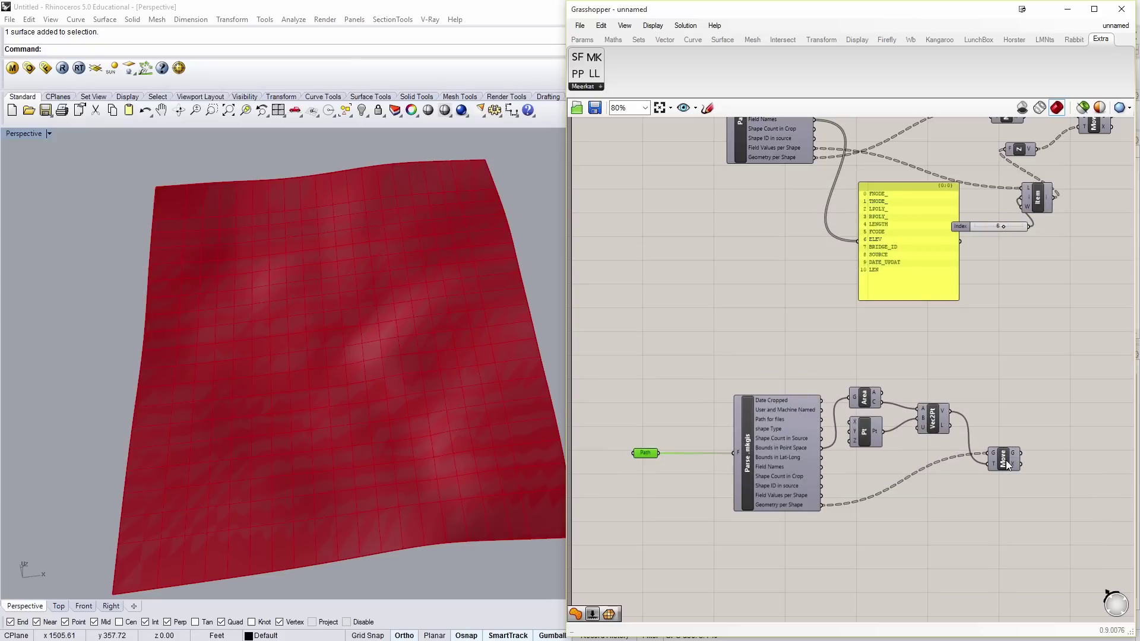
Step: Turn on the preview of the duplicated Move component and view the curb points against the terrain surface
{"action": "right_click", "coordinate": [1005, 461]}
{"action": "left_click", "coordinate": [1027, 483]}
{"action": "right_click_drag", "start_coordinate": [362, 350], "coordinate": [379, 282]}
{"action": "left_click", "coordinate": [1023, 408]}
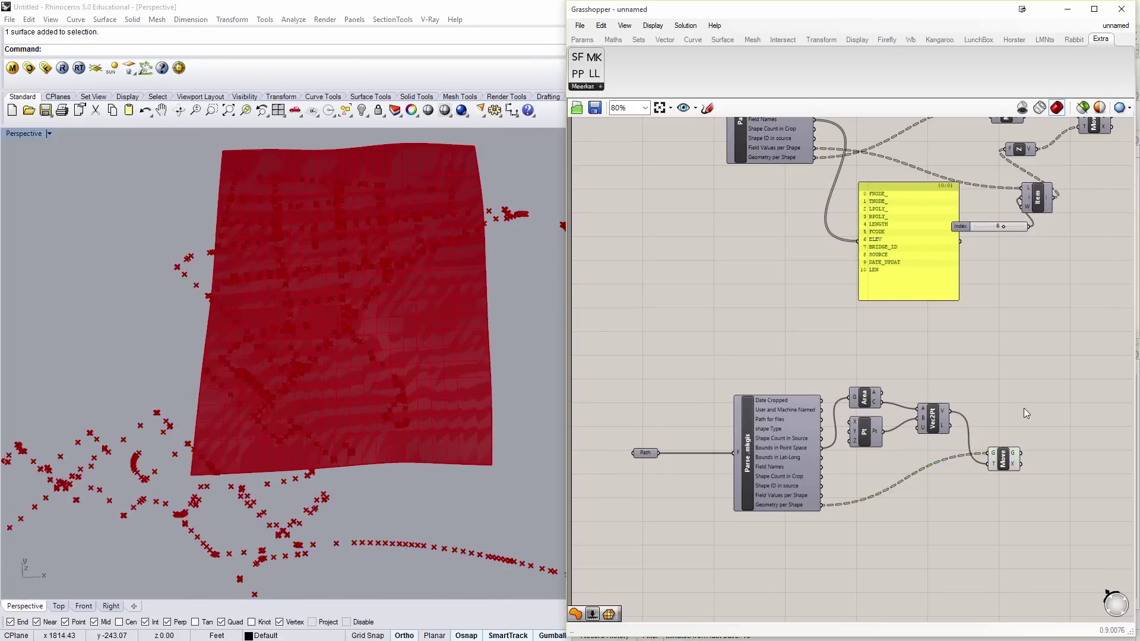
{"action": "right_click_drag", "start_coordinate": [1023, 408], "coordinate": [944, 383]}
{"action": "right_click_drag", "start_coordinate": [474, 300], "coordinate": [480, 282]}
{"action": "right_click_drag", "start_coordinate": [833, 271], "coordinate": [846, 414]}
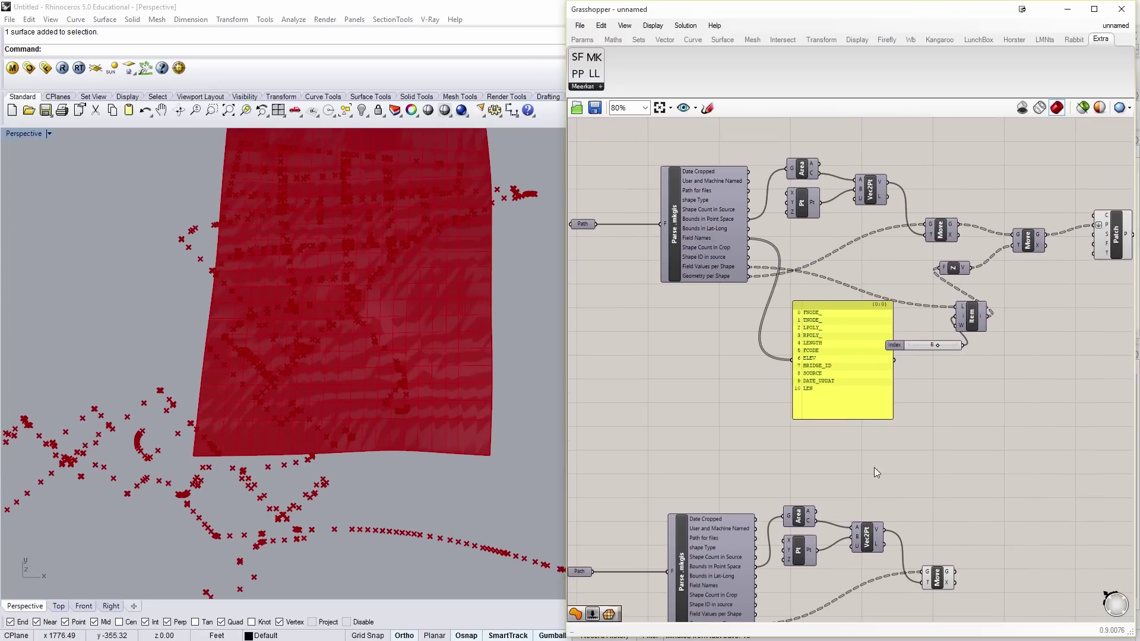
Step: Compare the contour definition's components and Patch surface with the curb points from the duplicated Move in the Perspective viewport
{"action": "left_click", "coordinate": [688, 206]}
{"action": "left_click", "coordinate": [870, 191]}
{"action": "right_click_drag", "start_coordinate": [849, 208], "coordinate": [794, 188]}
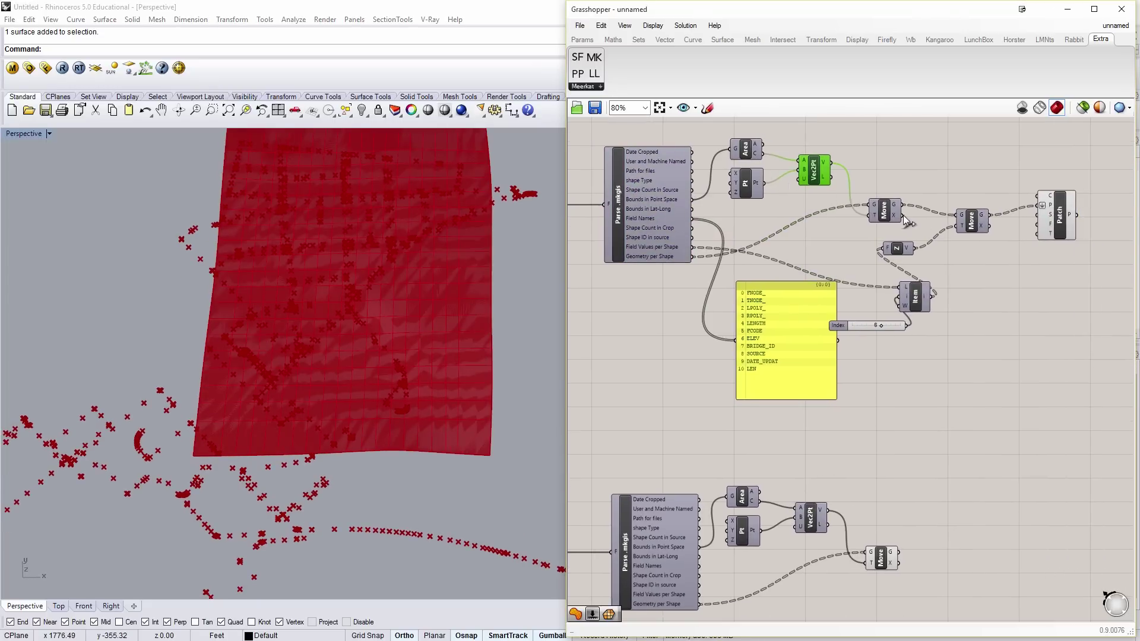
{"action": "left_click", "coordinate": [972, 221]}
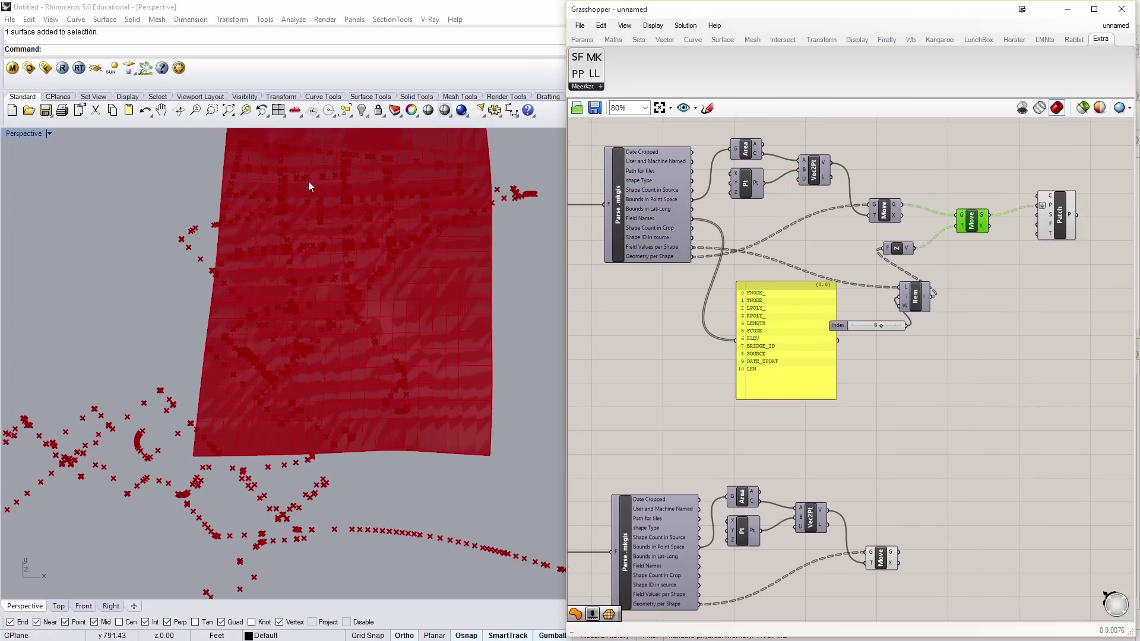
{"action": "left_click", "coordinate": [1058, 215]}
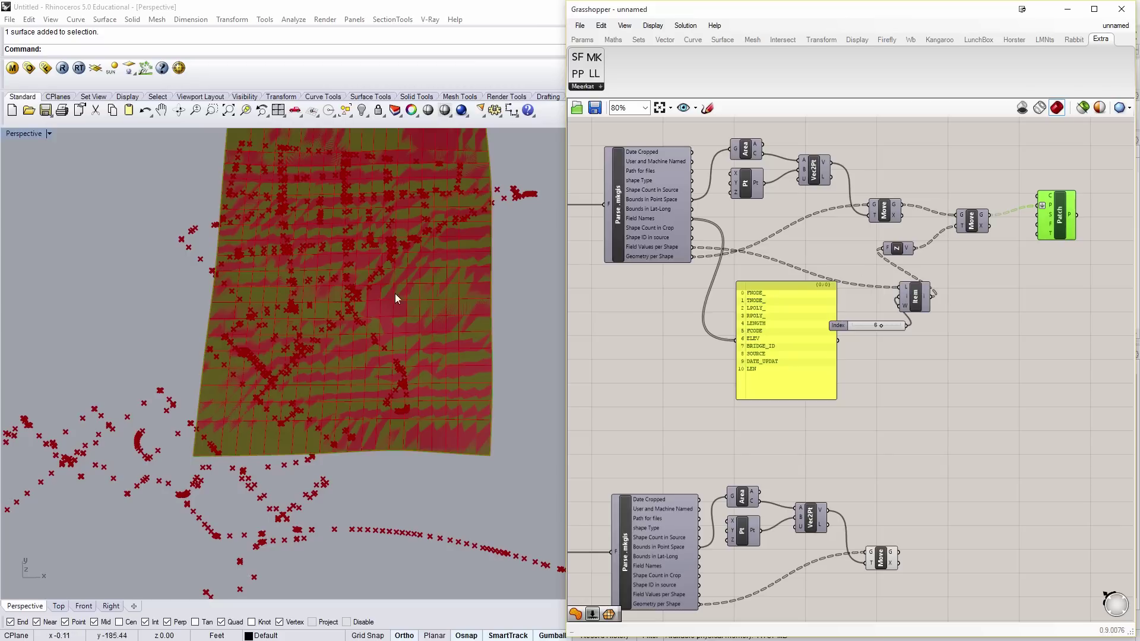
{"action": "scroll", "coordinate": [297, 221], "scroll_direction": "down", "scroll_amount": 4}
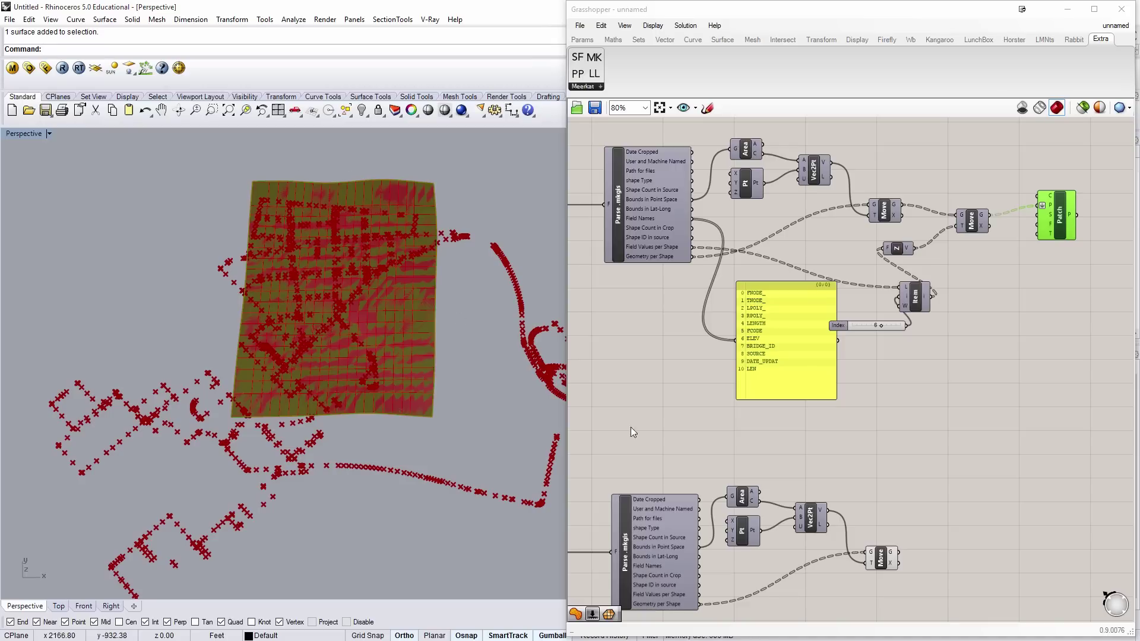
{"action": "left_click", "coordinate": [876, 550]}
{"action": "right_click_drag", "start_coordinate": [875, 547], "coordinate": [891, 481]}
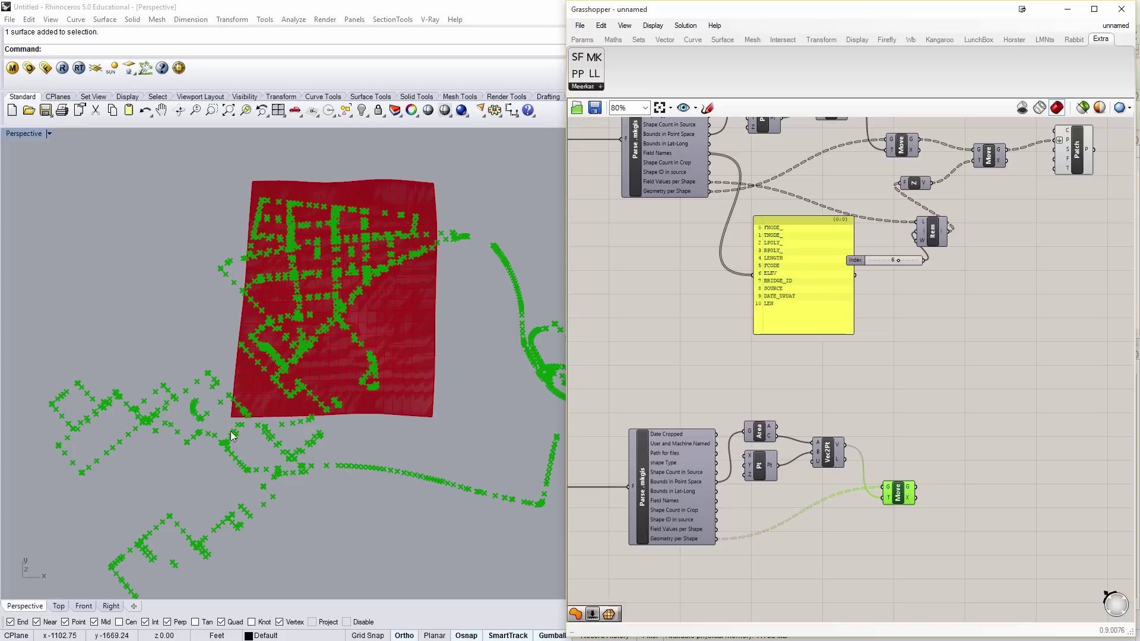
Step: Add an Interpolate curve component after the duplicated Move component
{"action": "left_click", "coordinate": [892, 445]}
{"action": "left_click", "coordinate": [905, 493]}
{"action": "right_click_drag", "start_coordinate": [905, 493], "coordinate": [884, 414]}
{"action": "scroll", "coordinate": [321, 345], "scroll_direction": "up", "scroll_amount": 10}
{"action": "double_click", "coordinate": [929, 405]}
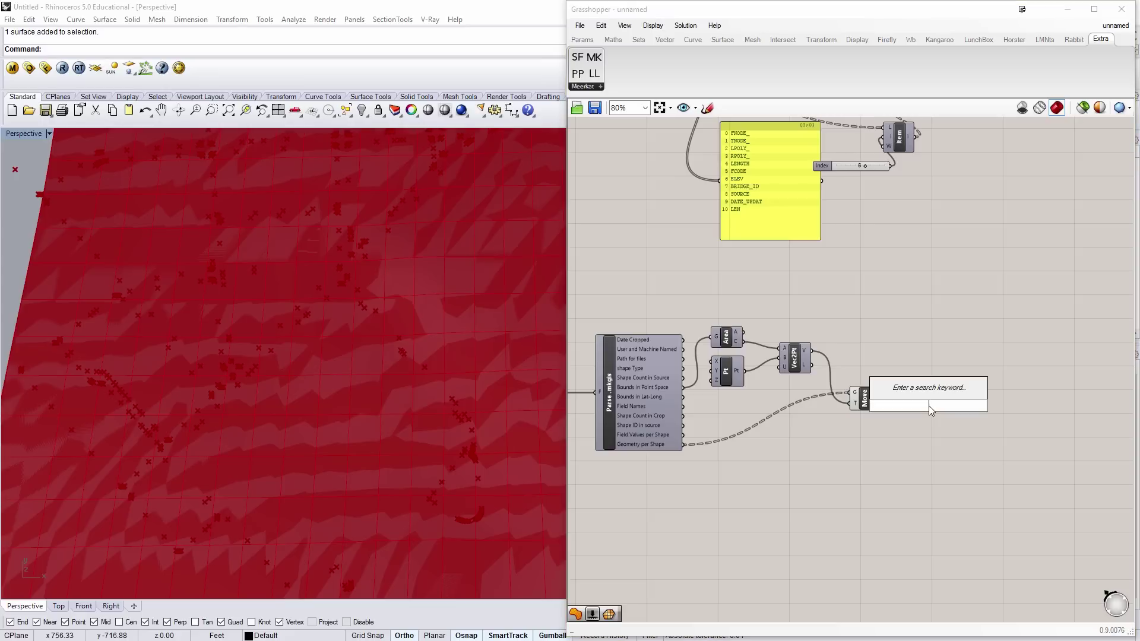
{"action": "type", "text": "inter"}
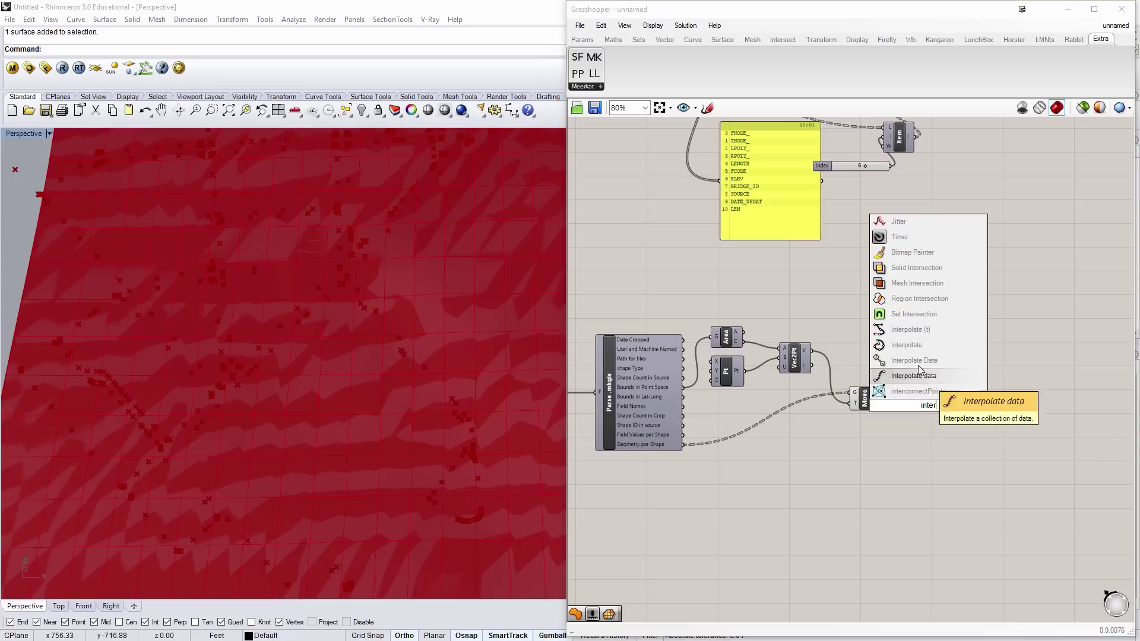
{"action": "left_click", "coordinate": [907, 346]}
{"action": "left_click", "coordinate": [927, 403]}
{"action": "scroll", "coordinate": [927, 399], "scroll_direction": "up", "scroll_amount": 5}
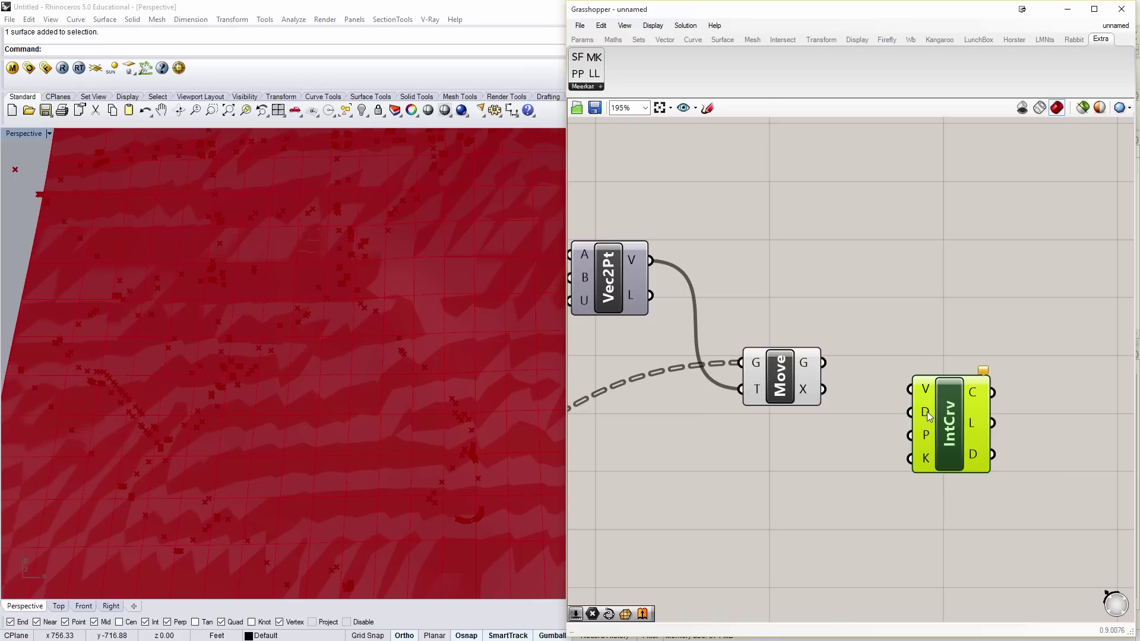
Step: Set the Interpolate component's degree input D to 1
{"action": "right_click", "coordinate": [927, 412]}
{"action": "key", "text": "Escape"}
{"action": "right_click", "coordinate": [930, 413]}
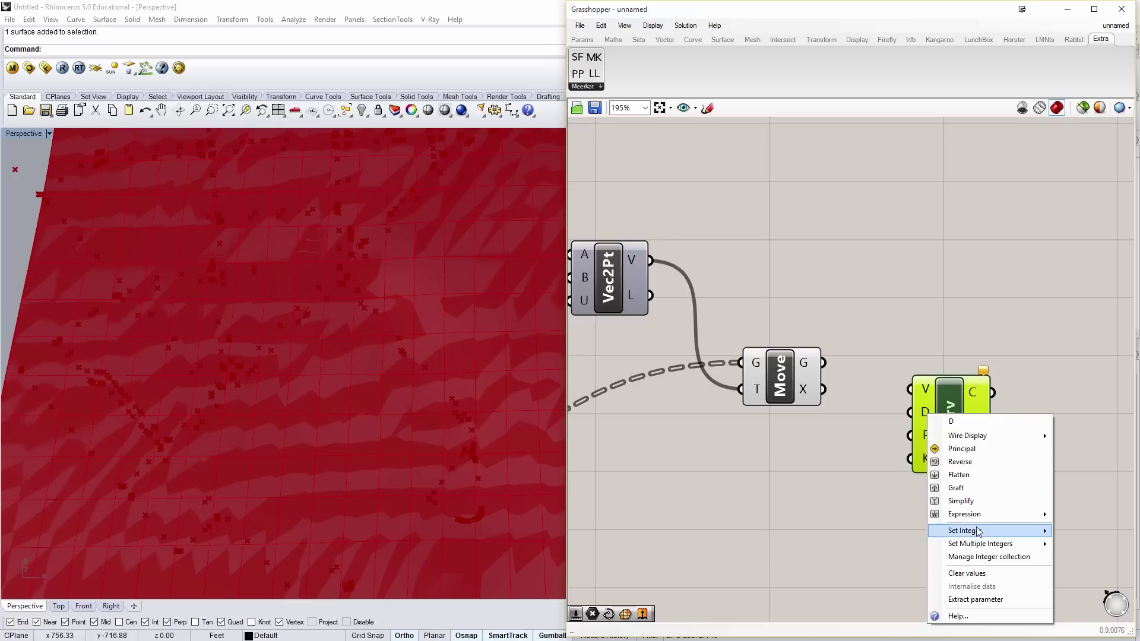
{"action": "mouse_move", "coordinate": [973, 530]}
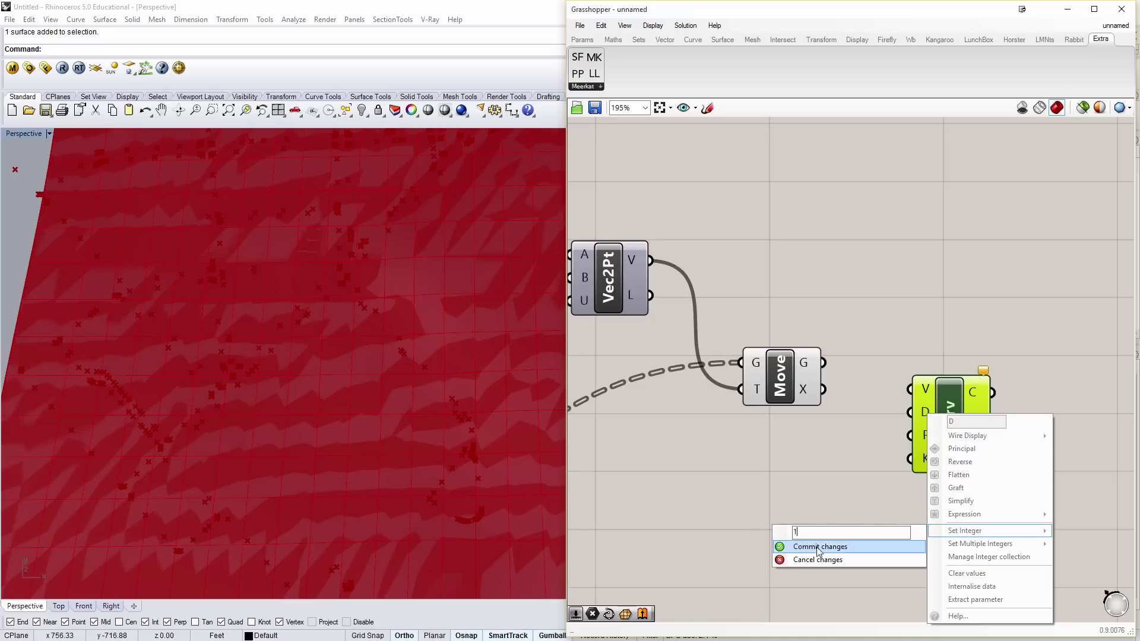
{"action": "left_click", "coordinate": [818, 547]}
{"action": "right_click", "coordinate": [928, 415]}
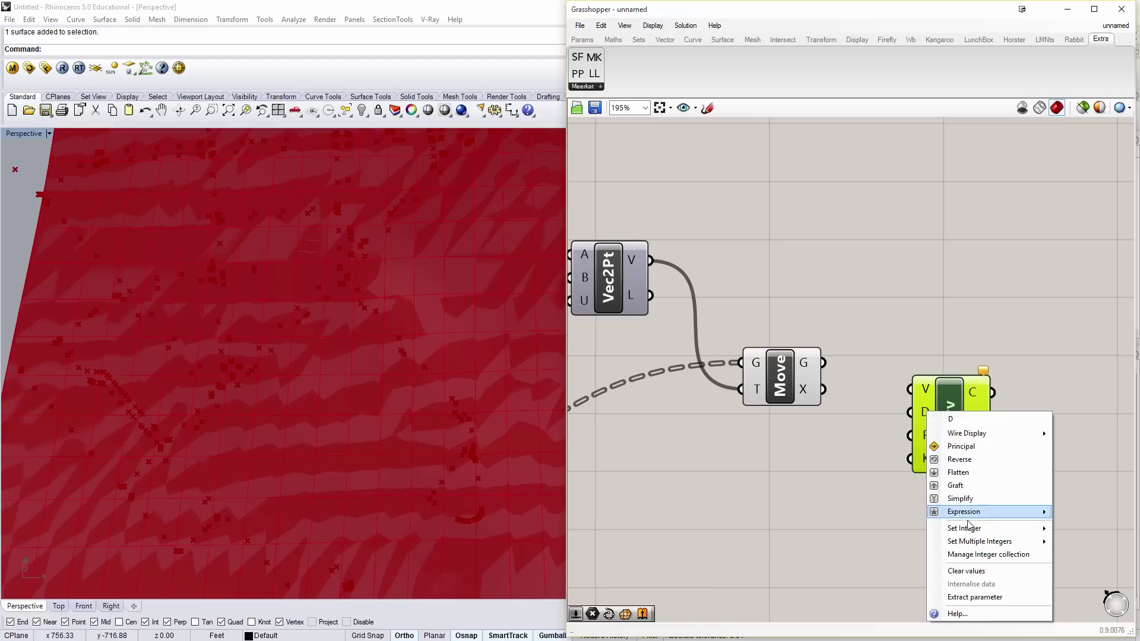
{"action": "mouse_move", "coordinate": [974, 529]}
{"action": "left_click", "coordinate": [744, 486]}
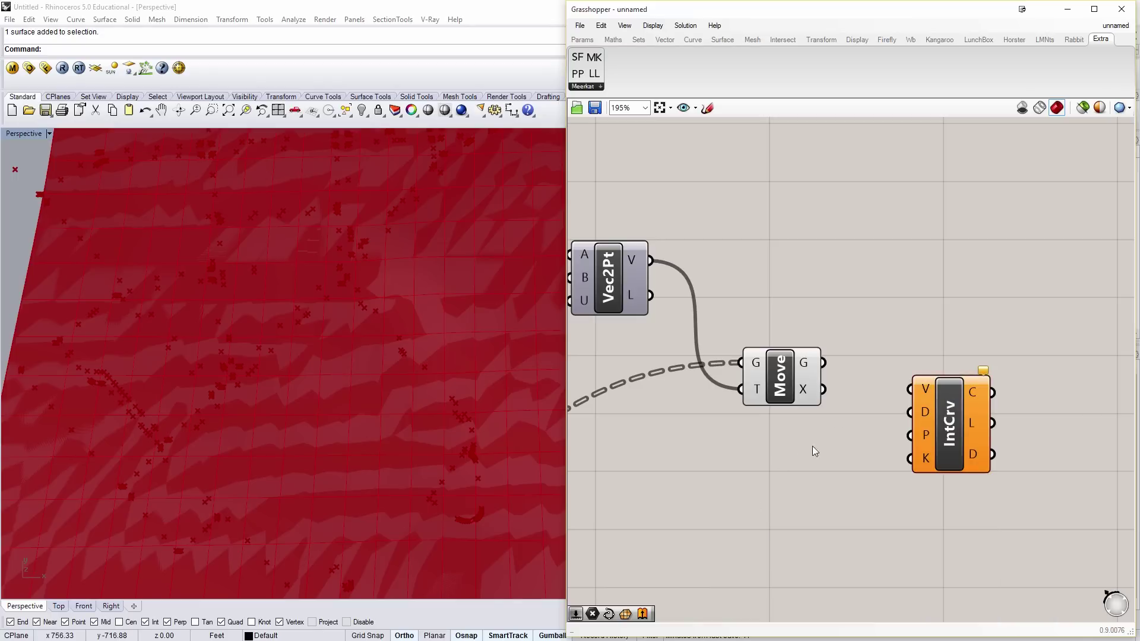
Step: Connect the curb Move's geometry output to the Interpolate component's vertices input V and inspect the resulting curb lines
{"action": "left_click_drag", "start_coordinate": [823, 363], "coordinate": [919, 395]}
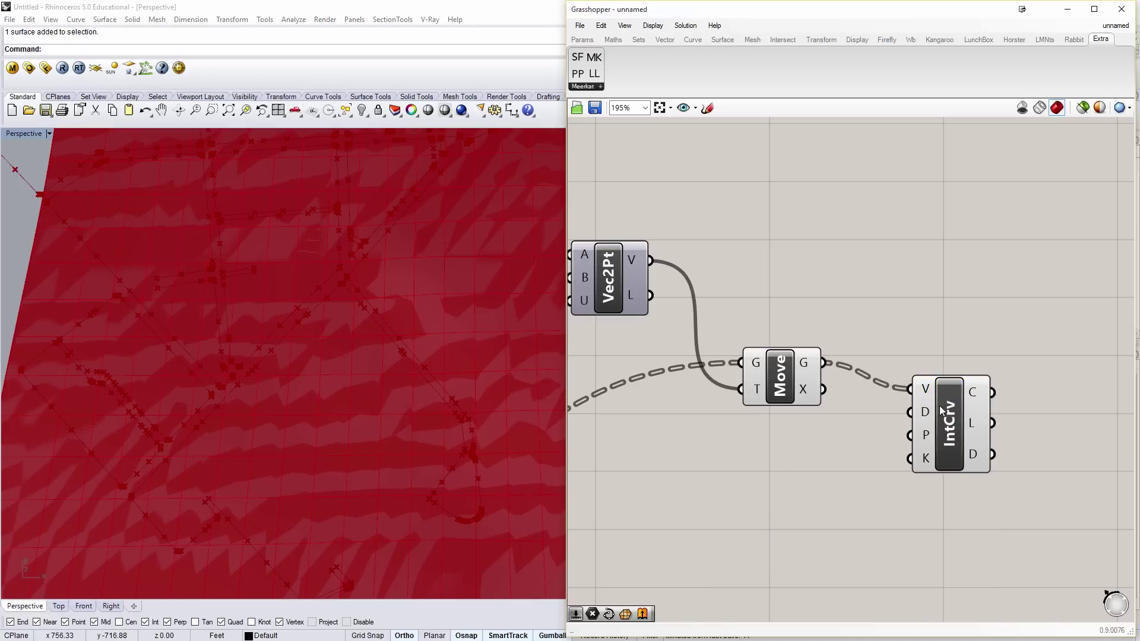
{"action": "scroll", "coordinate": [234, 341], "scroll_direction": "down", "scroll_amount": 3}
{"action": "scroll", "coordinate": [354, 351], "scroll_direction": "down", "scroll_amount": 2}
{"action": "scroll", "coordinate": [283, 446], "scroll_direction": "up", "scroll_amount": 4}
{"action": "scroll", "coordinate": [251, 468], "scroll_direction": "down", "scroll_amount": 4}
{"action": "scroll", "coordinate": [306, 371], "scroll_direction": "up", "scroll_amount": 4}
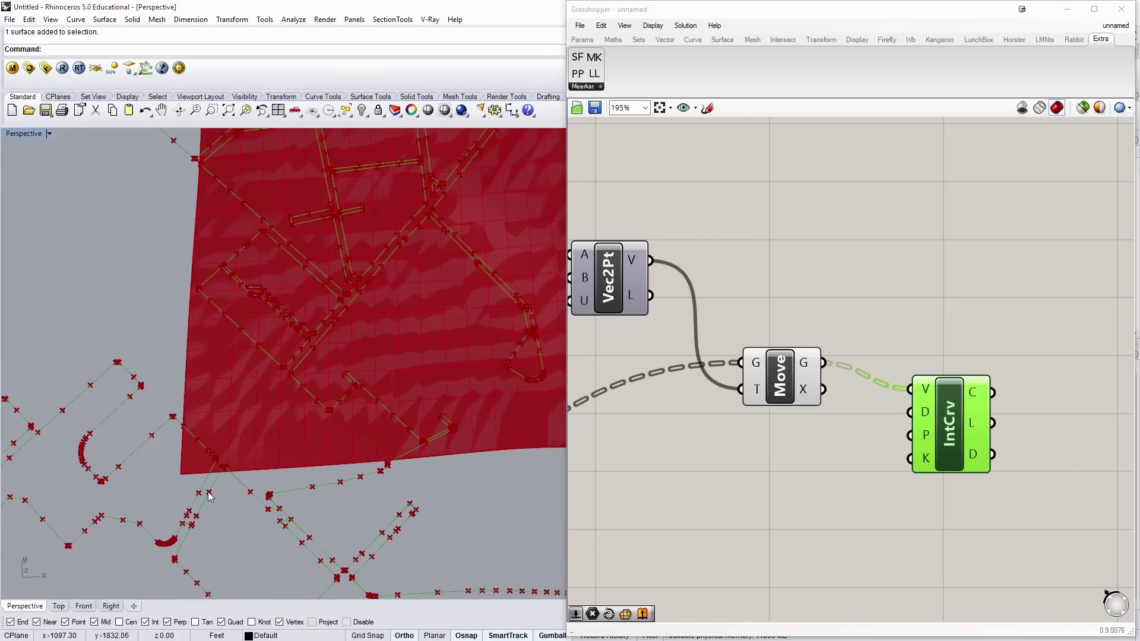
{"action": "scroll", "coordinate": [386, 288], "scroll_direction": "down", "scroll_amount": 4}
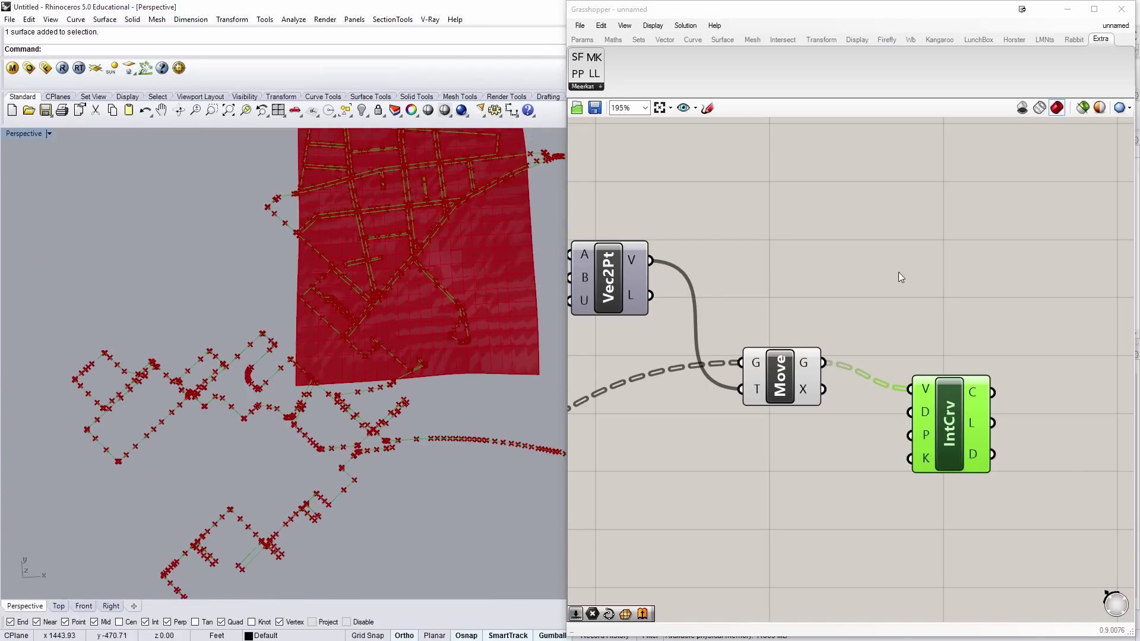
Step: Bake the interpolated curb curves to Layer 02 with grouping enabled
{"action": "right_click", "coordinate": [950, 414]}
{"action": "left_click", "coordinate": [984, 472]}
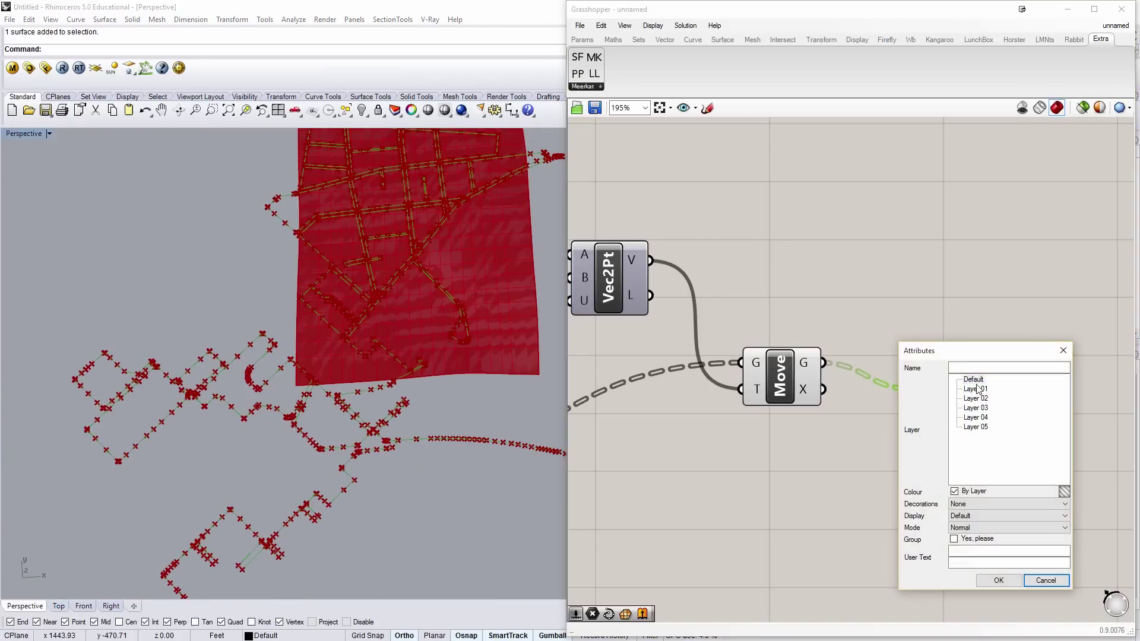
{"action": "left_click", "coordinate": [975, 399]}
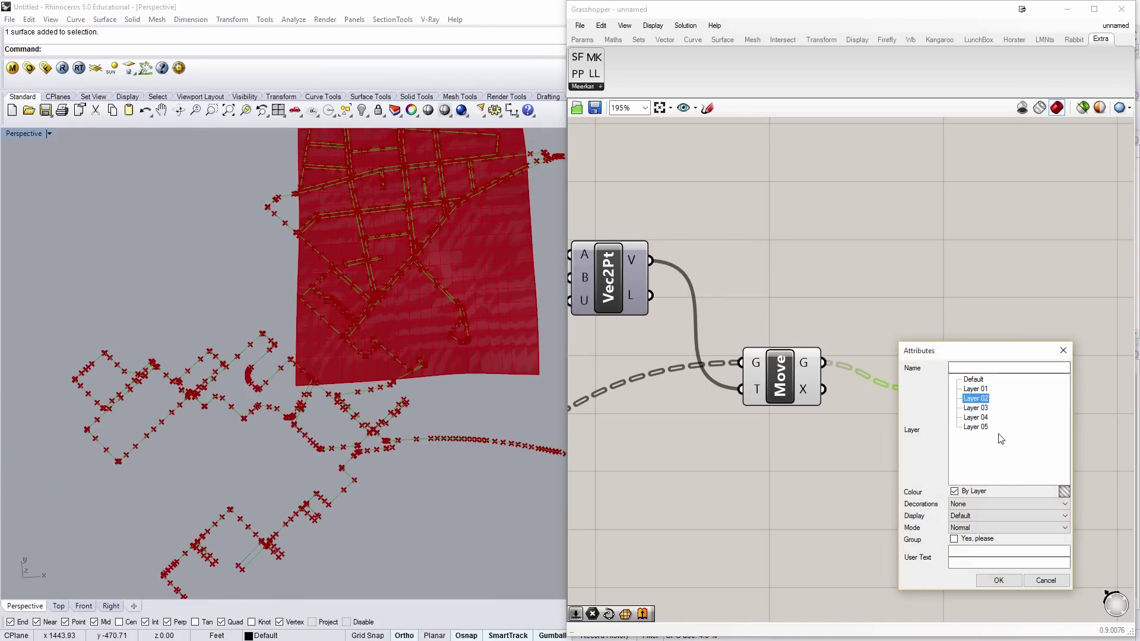
{"action": "left_click", "coordinate": [954, 539]}
{"action": "left_click", "coordinate": [1003, 581]}
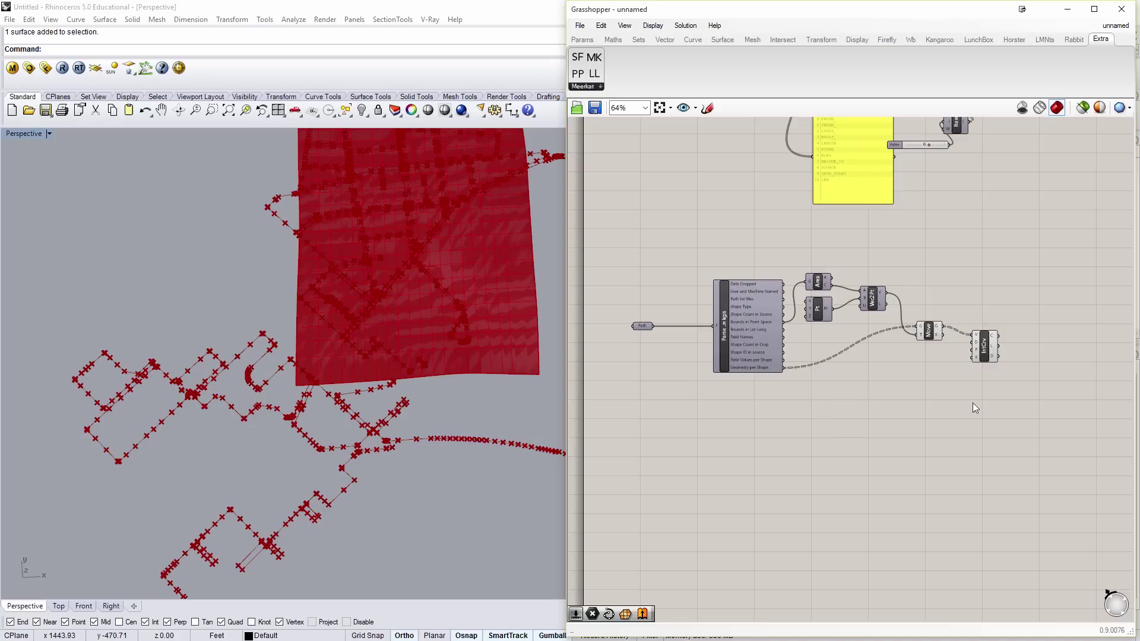
Step: Duplicate the complete curb definition, from Path through the Interpolate component, directly below the original
{"action": "left_click_drag", "start_coordinate": [1016, 408], "coordinate": [614, 265]}
{"action": "left_click_drag", "start_coordinate": [755, 324], "coordinate": [762, 463], "text": "alt"}
{"action": "left_click", "coordinate": [677, 427]}
{"action": "left_click", "coordinate": [994, 486]}
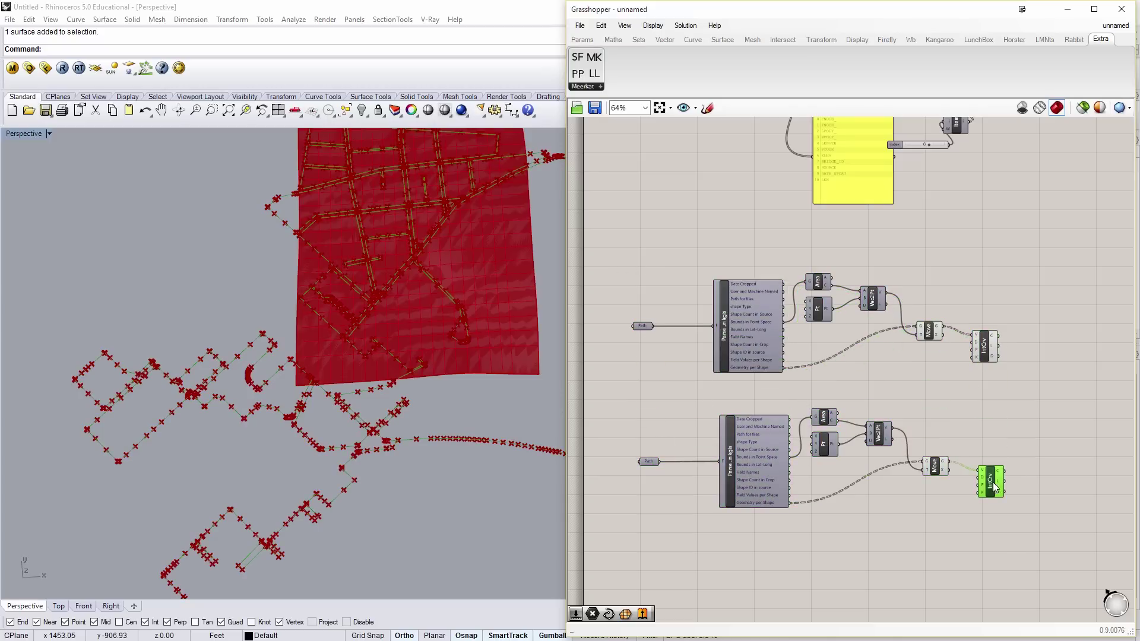
Step: Set the new copy's Path parameter to PhiladelphiaBuildings200712.mkgis and inspect the interpolated building outlines on the terrain
{"action": "right_click", "coordinate": [649, 461]}
{"action": "left_click", "coordinate": [702, 532]}
{"action": "left_click", "coordinate": [735, 254]}
{"action": "double_click", "coordinate": [734, 255]}
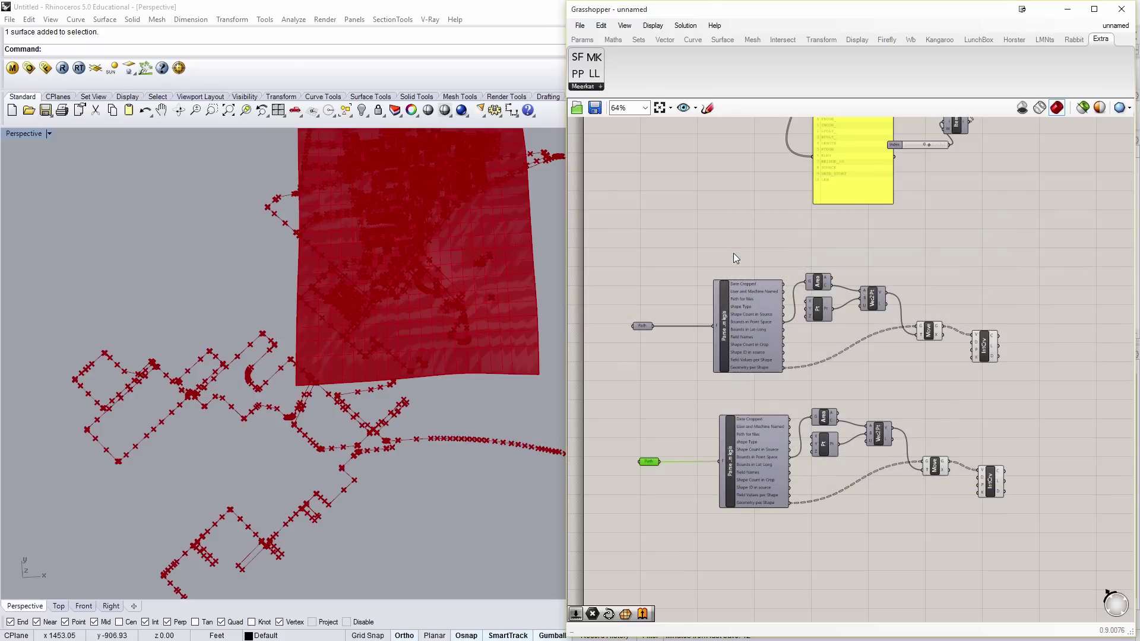
{"action": "left_click", "coordinate": [994, 480]}
{"action": "right_click_drag", "start_coordinate": [361, 269], "coordinate": [358, 375], "text": "shift"}
{"action": "scroll", "coordinate": [358, 375], "scroll_direction": "up", "scroll_amount": 11}
{"action": "scroll", "coordinate": [449, 309], "scroll_direction": "down", "scroll_amount": 4}
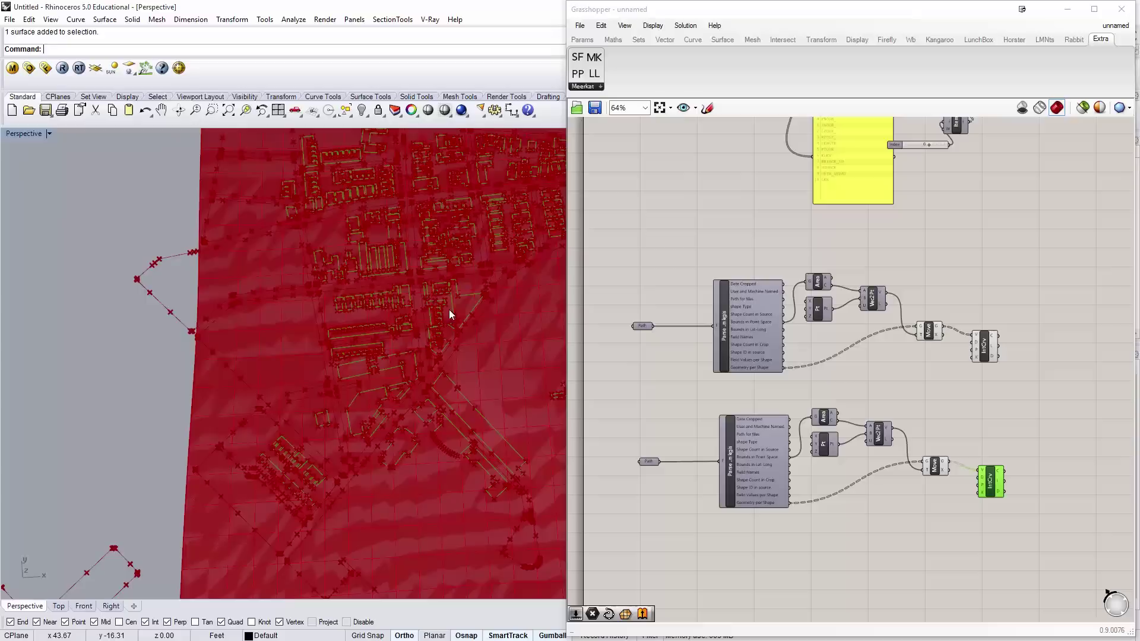
Step: Add an empty Panel below the building definition's Parse .mkgis component
{"action": "double_click", "coordinate": [850, 558]}
{"action": "type", "text": "panel"}
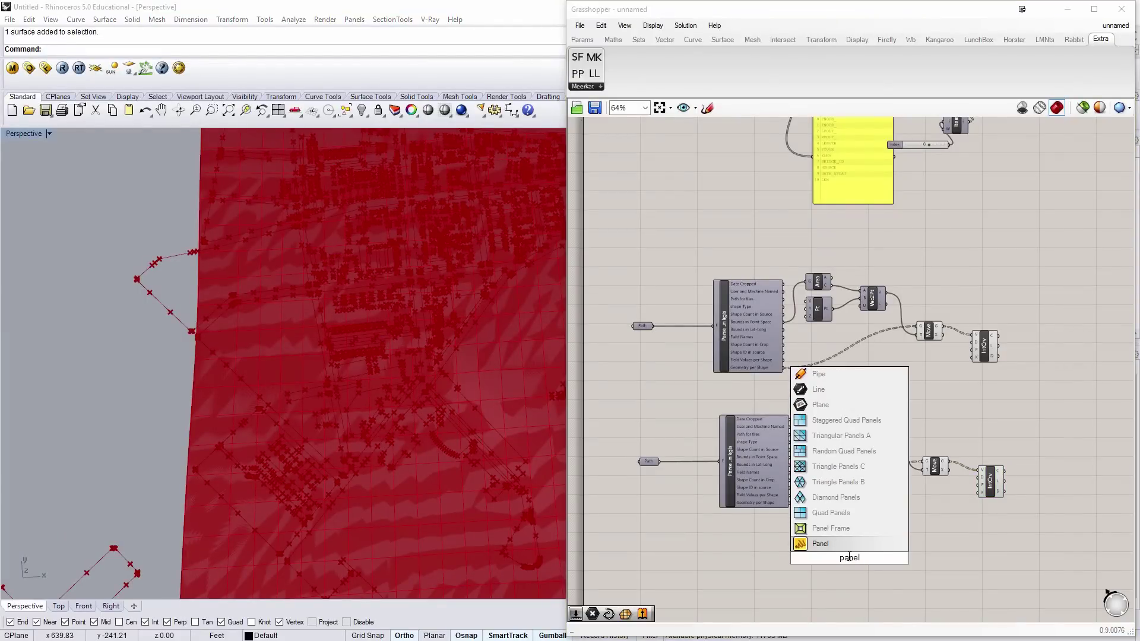
{"action": "key", "text": "Return"}
{"action": "scroll", "coordinate": [838, 548], "scroll_direction": "up", "scroll_amount": 5}
{"action": "right_click_drag", "start_coordinate": [802, 411], "coordinate": [817, 391]}
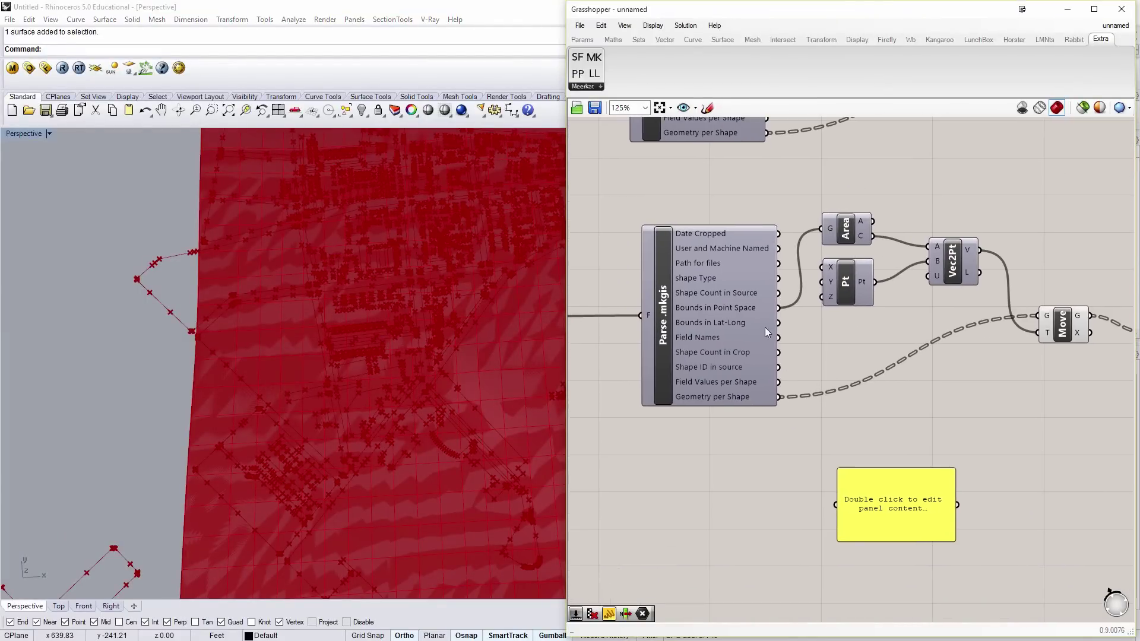
Step: Feed the building file's Field Names into the Panel and lengthen the Panel to show the full list
{"action": "left_click_drag", "start_coordinate": [778, 336], "coordinate": [836, 502]}
{"action": "right_click_drag", "start_coordinate": [907, 550], "coordinate": [839, 487]}
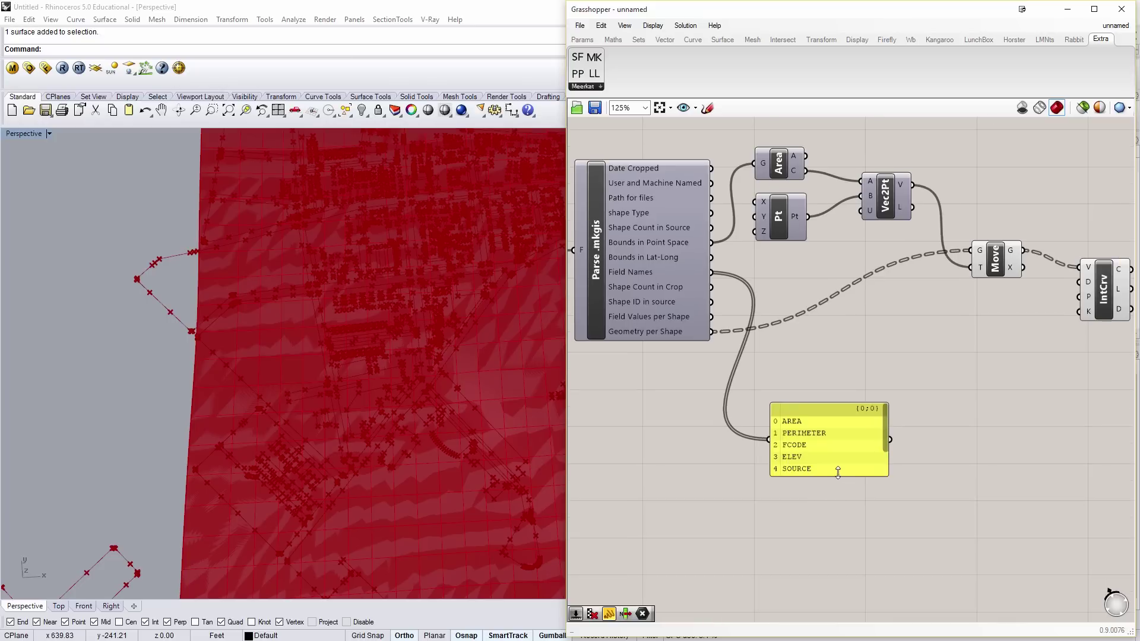
{"action": "left_click_drag", "start_coordinate": [837, 475], "coordinate": [834, 529]}
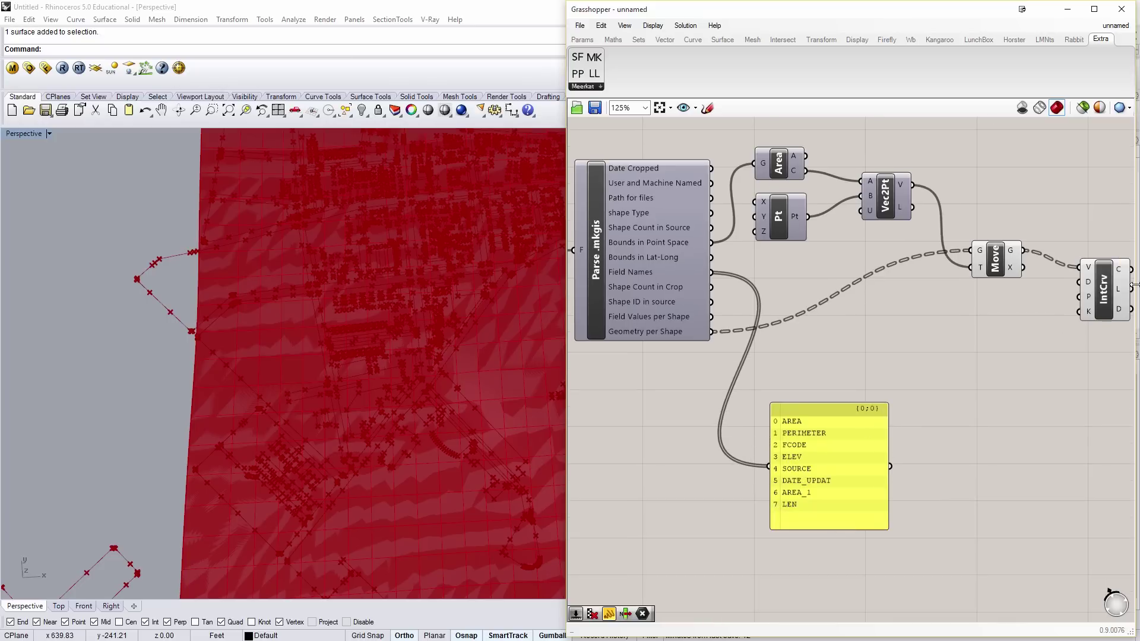
{"action": "left_click", "coordinate": [1086, 295]}
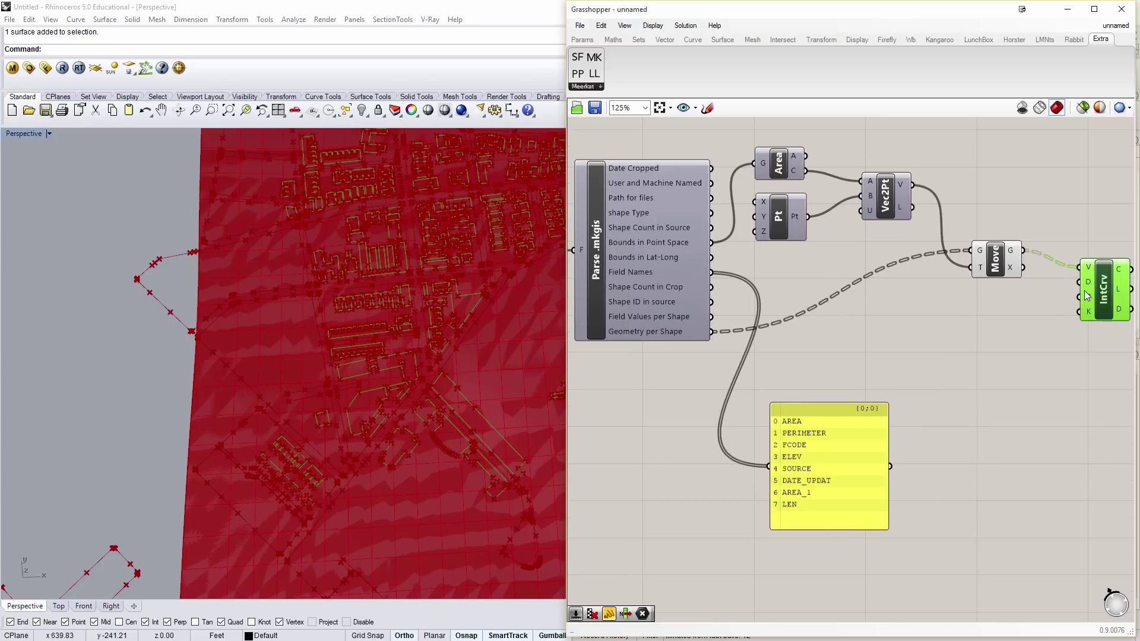
Step: Add a List Item component beside the Panel and connect Field Values per Shape to its list input
{"action": "double_click", "coordinate": [980, 450]}
{"action": "type", "text": "listite"}
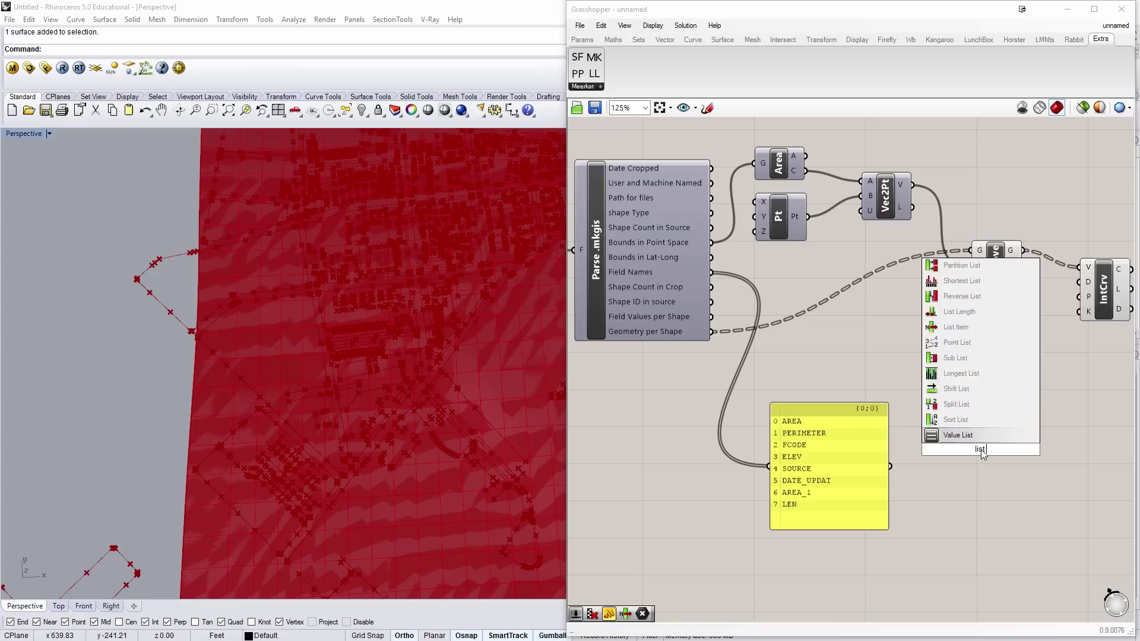
{"action": "left_click", "coordinate": [978, 437]}
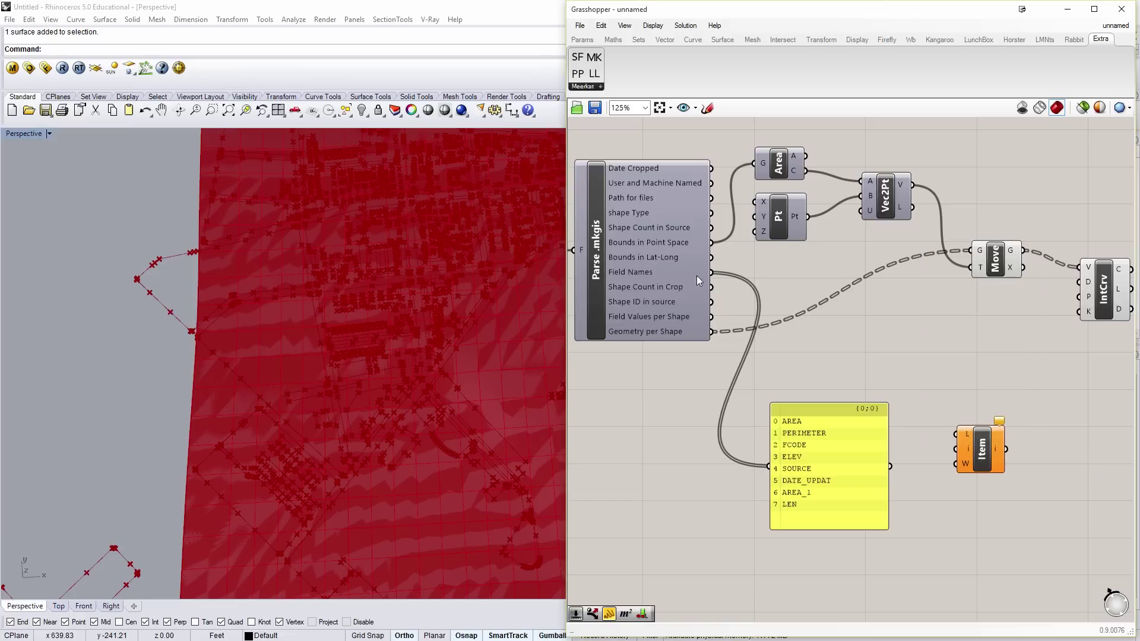
{"action": "left_click_drag", "start_coordinate": [711, 316], "coordinate": [956, 434]}
Step: Create a number slider set to 3 and connect it to List Item's index to pick the ELEV field
{"action": "double_click", "coordinate": [916, 455]}
{"action": "type", "text": "3"}
{"action": "key", "text": "Return"}
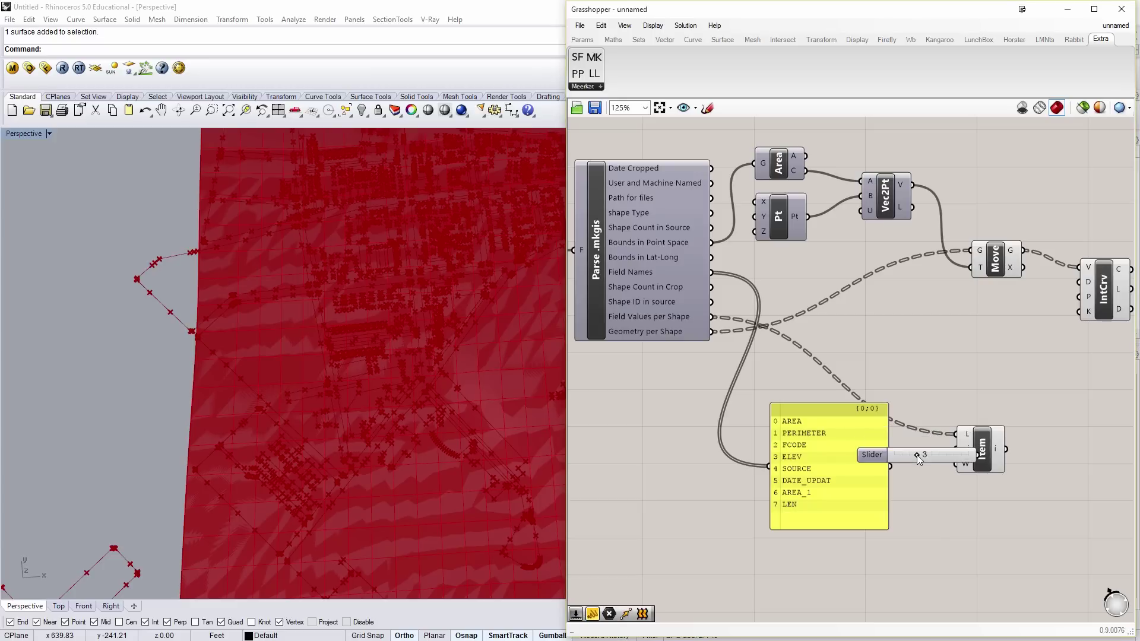
{"action": "left_click_drag", "start_coordinate": [1020, 446], "coordinate": [1045, 446]}
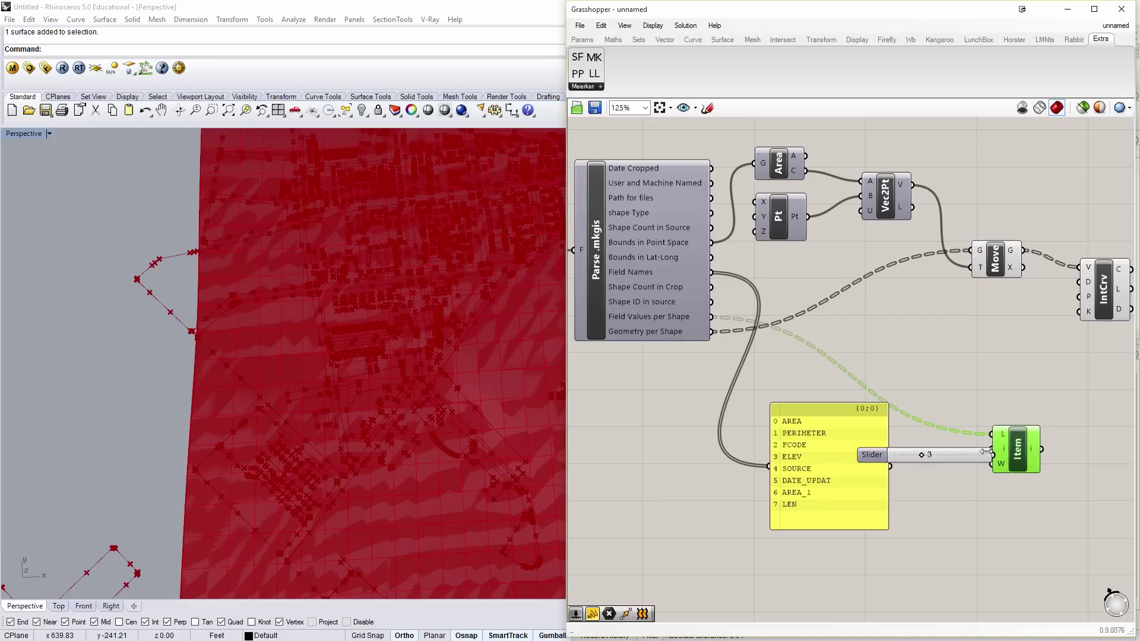
{"action": "left_click_drag", "start_coordinate": [977, 456], "coordinate": [993, 447]}
{"action": "right_click_drag", "start_coordinate": [938, 513], "coordinate": [750, 516]}
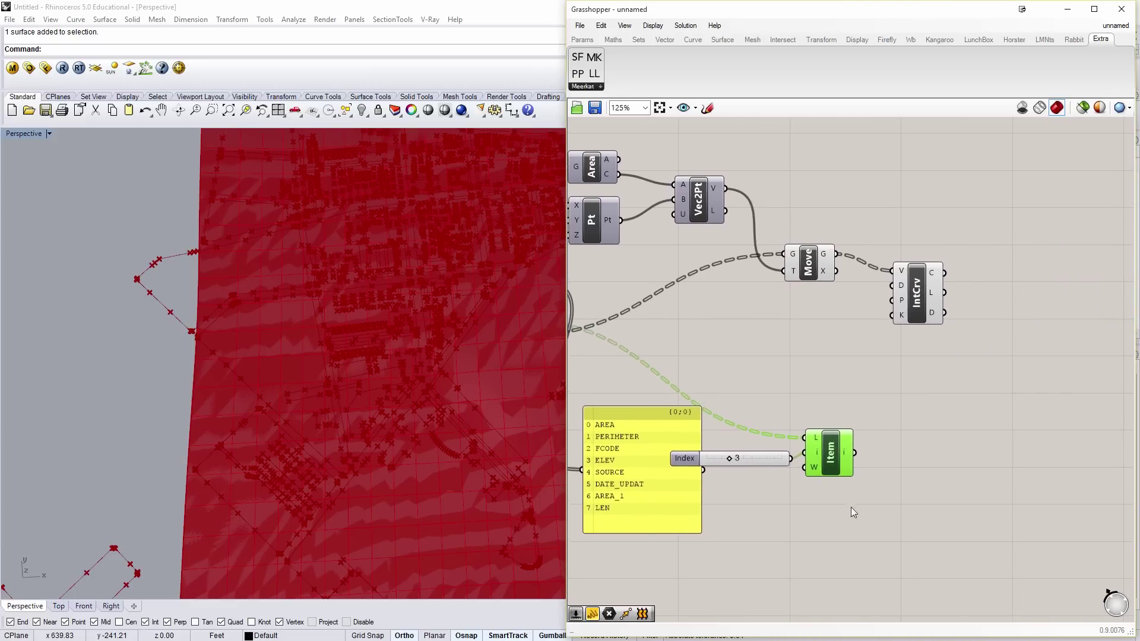
Step: Add a Unit Z vector above List Item and feed it the extracted elevation values as its factor
{"action": "double_click", "coordinate": [900, 386]}
{"action": "type", "text": "z"}
{"action": "key", "text": "Return"}
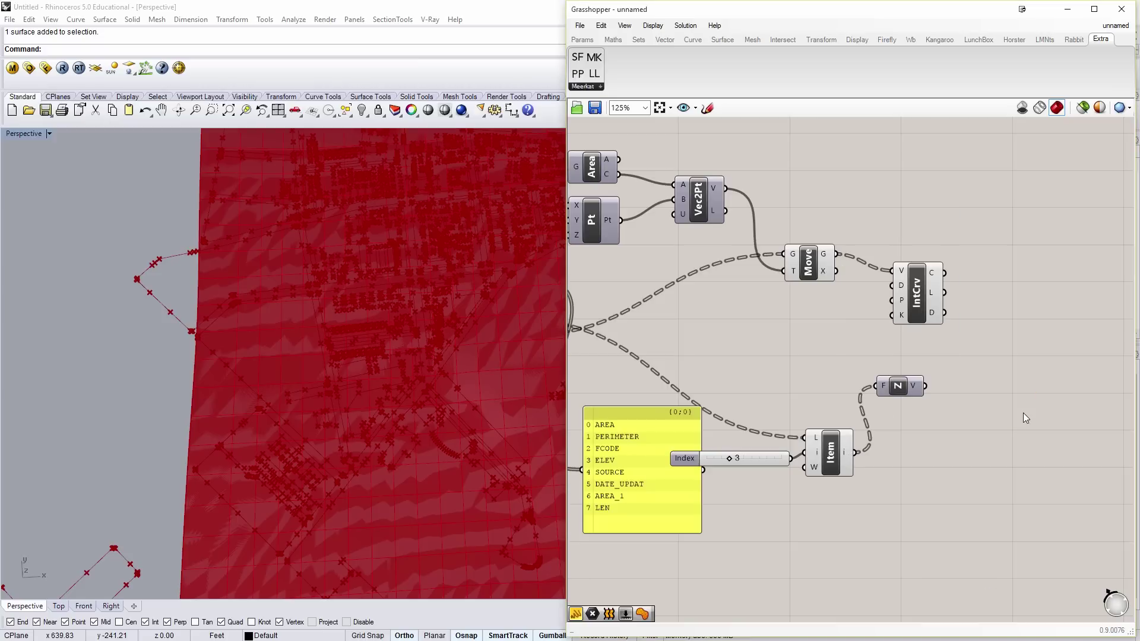
Step: Add an Extrude component with the interpolated building curves as base and the Z vector as direction, and inspect its preview
{"action": "double_click", "coordinate": [1023, 412]}
{"action": "type", "text": "extr"}
{"action": "key", "text": "Return"}
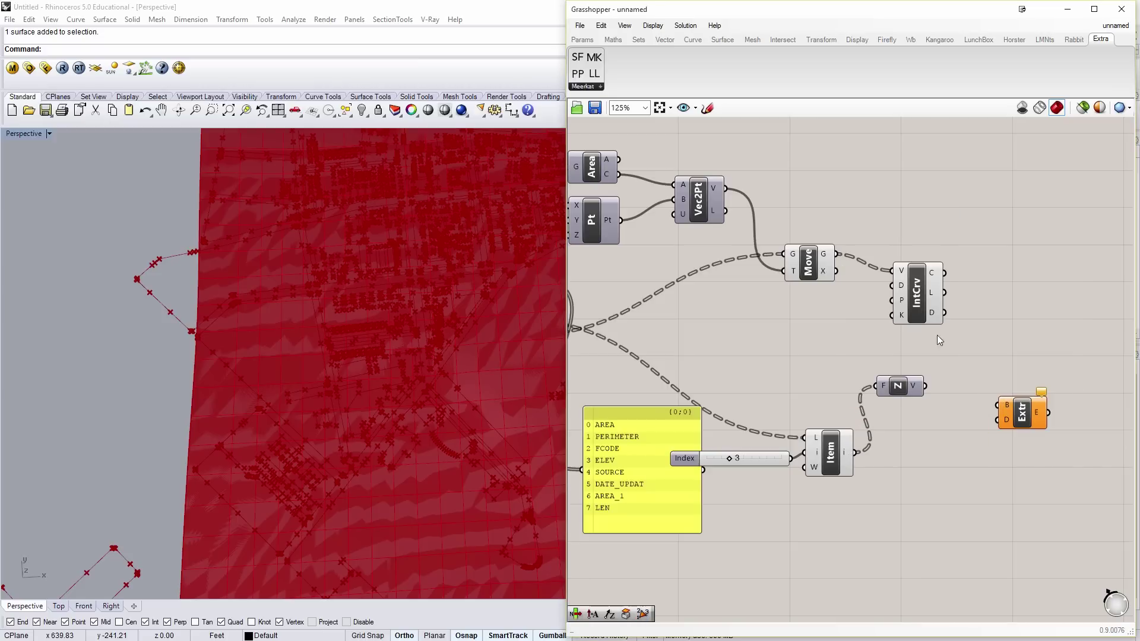
{"action": "left_click_drag", "start_coordinate": [943, 273], "coordinate": [994, 426]}
{"action": "left_click", "coordinate": [1022, 414]}
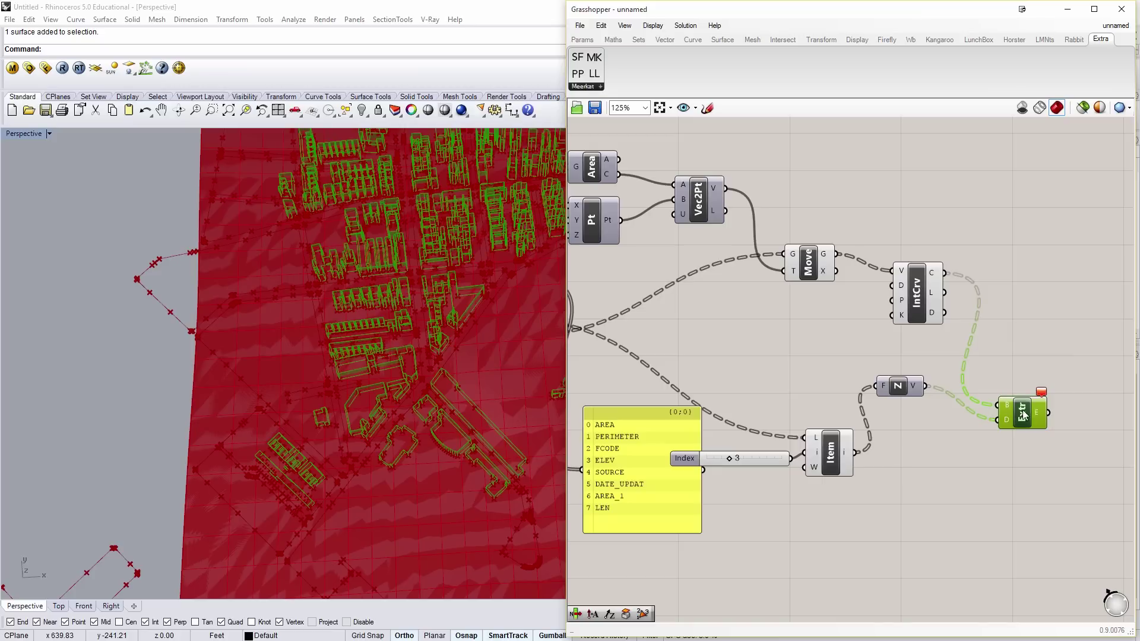
{"action": "right_click_drag", "start_coordinate": [409, 423], "coordinate": [410, 374]}
{"action": "right_click_drag", "start_coordinate": [989, 380], "coordinate": [756, 340]}
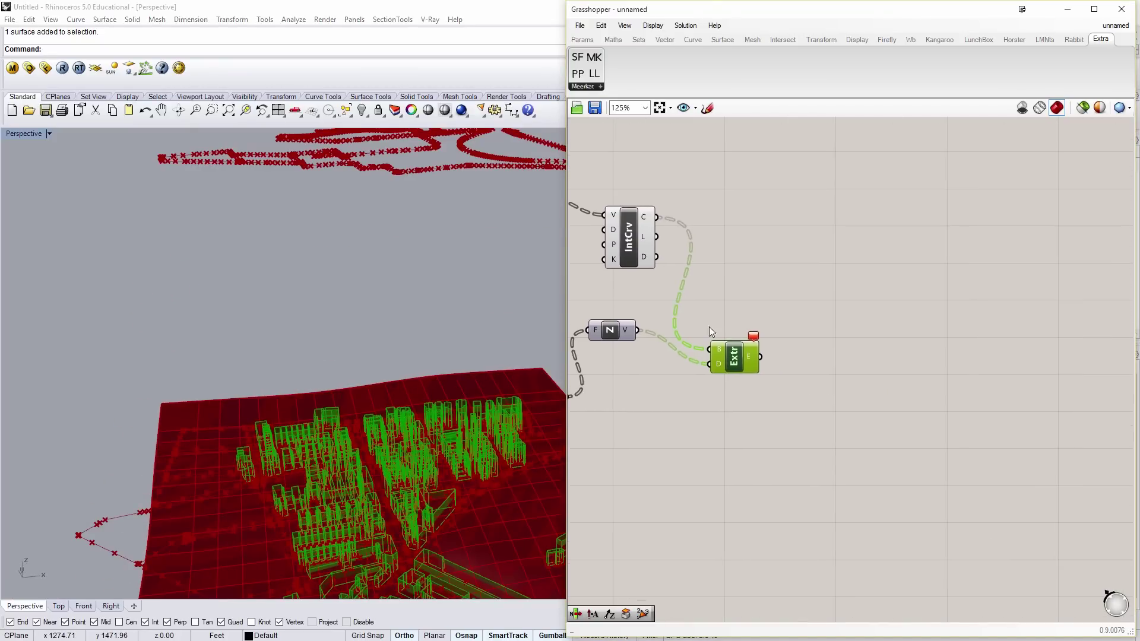
Step: Add a Cap Holes component after Extrude, connect the extrusions to it, and check the capped buildings on the terrain
{"action": "double_click", "coordinate": [903, 361]}
{"action": "type", "text": "cap"}
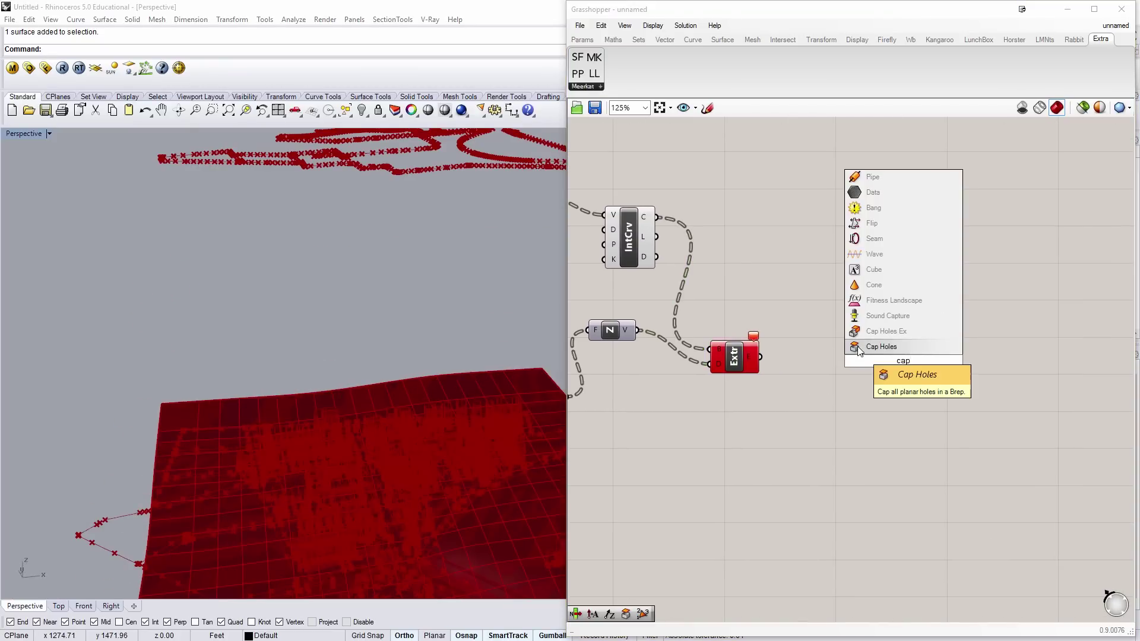
{"action": "left_click", "coordinate": [880, 347]}
{"action": "left_click_drag", "start_coordinate": [760, 357], "coordinate": [881, 362]}
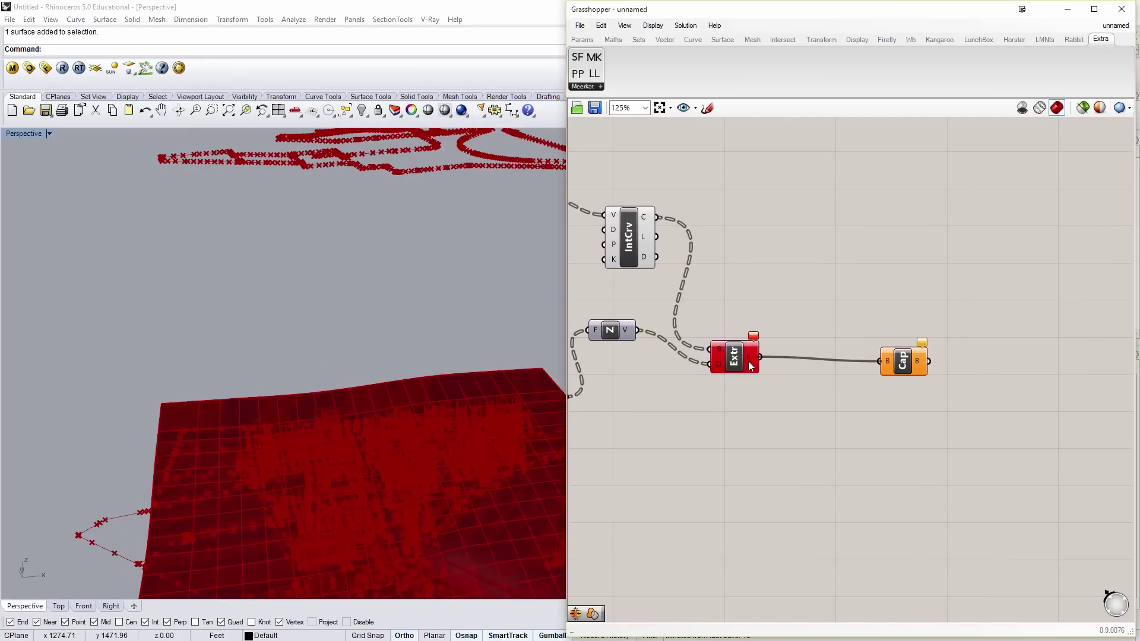
{"action": "left_click", "coordinate": [724, 343]}
{"action": "right_click_drag", "start_coordinate": [392, 346], "coordinate": [393, 418]}
{"action": "left_click", "coordinate": [923, 372]}
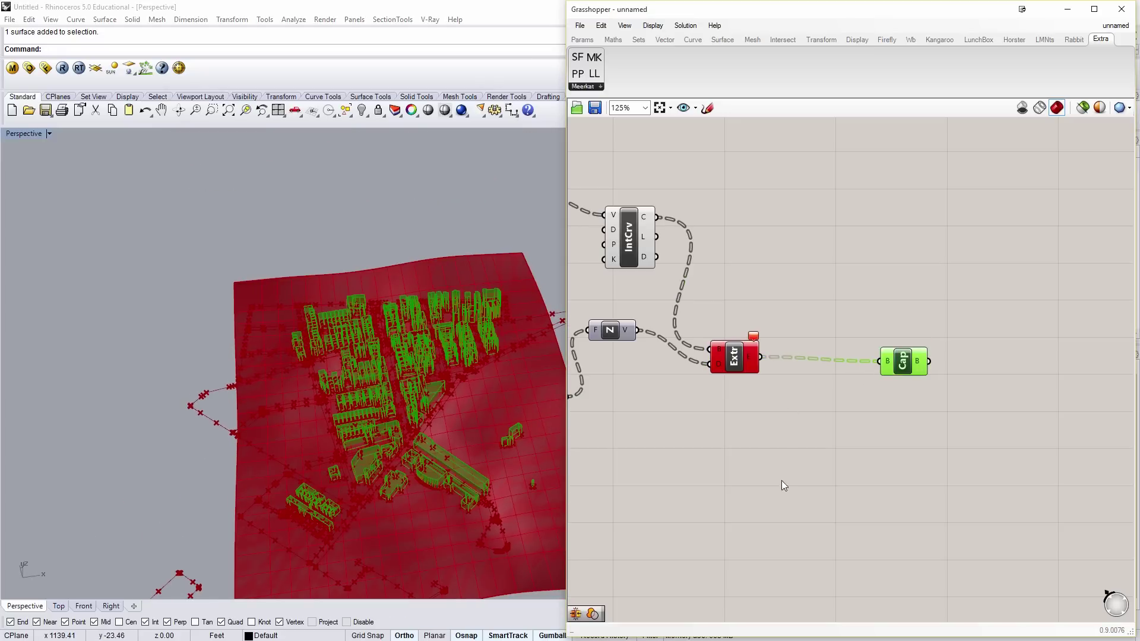
Step: Turn off the preview of the building definition's components upstream of Cap Holes
{"action": "left_click_drag", "start_coordinate": [753, 447], "coordinate": [604, 243]}
{"action": "scroll", "coordinate": [652, 308], "scroll_direction": "down", "scroll_amount": 3}
{"action": "right_click_drag", "start_coordinate": [702, 350], "coordinate": [878, 388]}
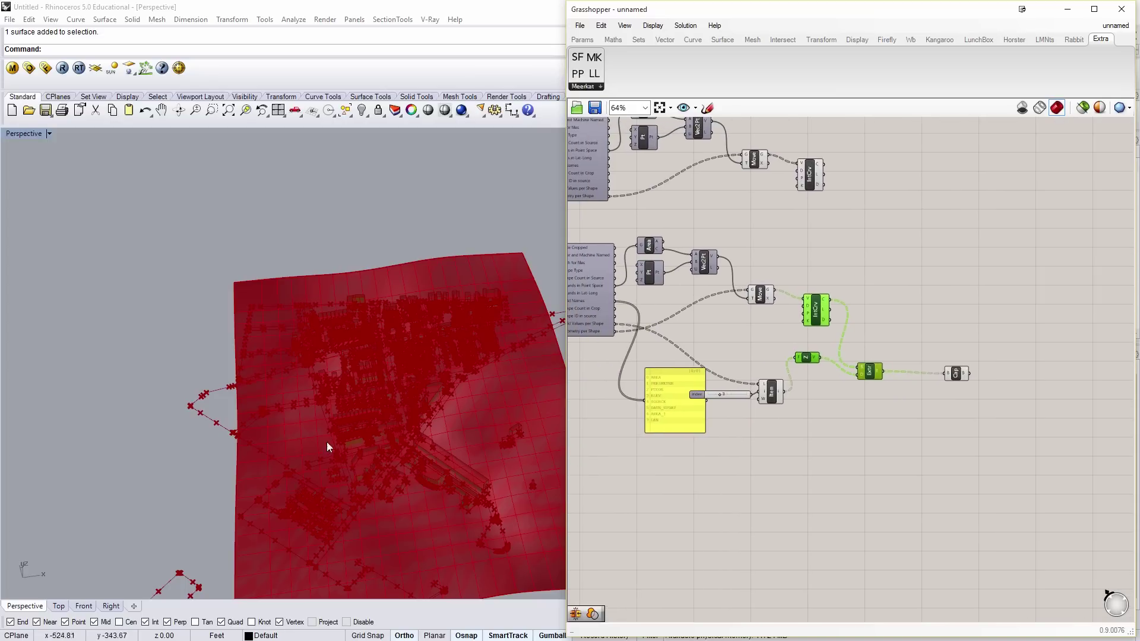
{"action": "left_click_drag", "start_coordinate": [871, 448], "coordinate": [588, 232]}
{"action": "right_click", "coordinate": [852, 291]}
{"action": "left_click", "coordinate": [919, 316]}
{"action": "left_click", "coordinate": [782, 253]}
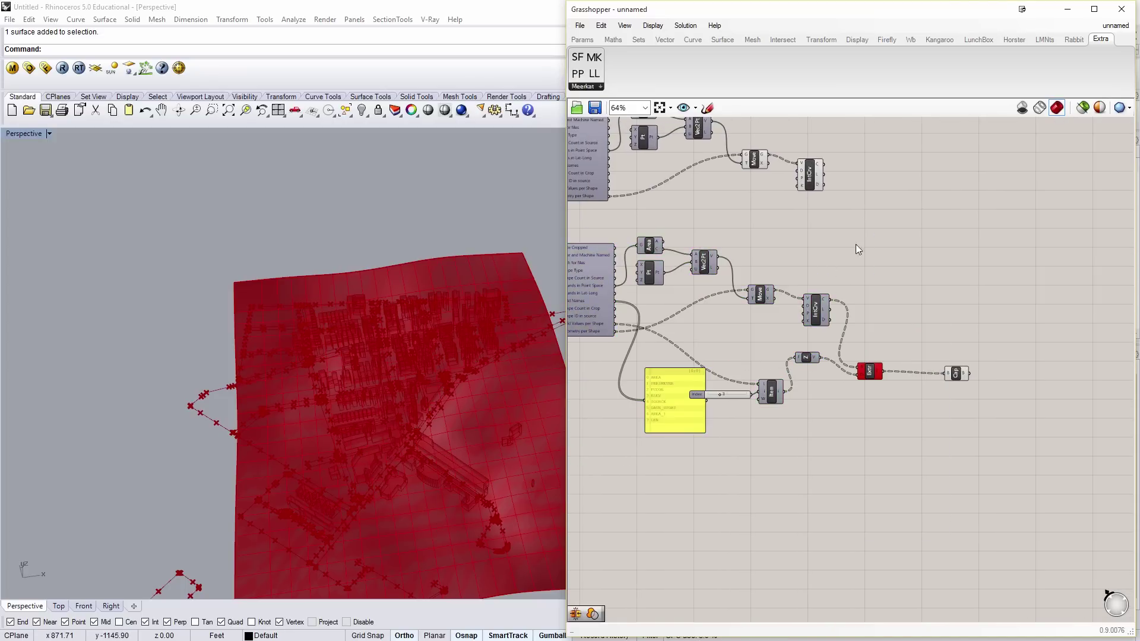
Step: Bake the capped building volumes to Layer 03
{"action": "left_click", "coordinate": [955, 373]}
{"action": "right_click", "coordinate": [956, 372]}
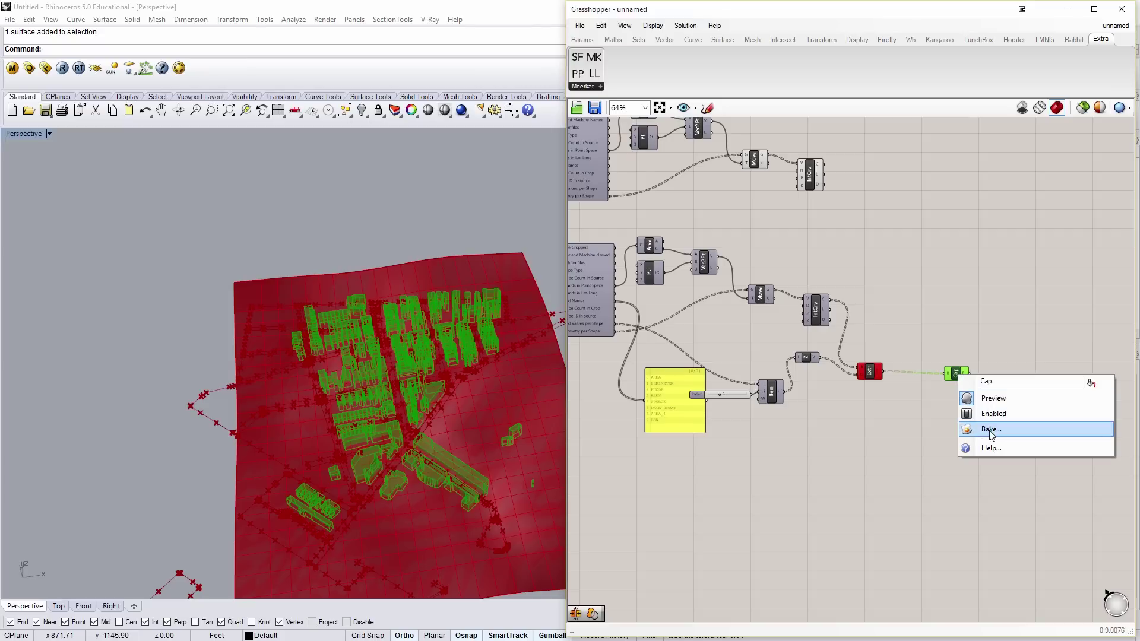
{"action": "left_click", "coordinate": [987, 430]}
{"action": "left_click", "coordinate": [979, 370]}
{"action": "left_click", "coordinate": [957, 501]}
{"action": "left_click", "coordinate": [1003, 543]}
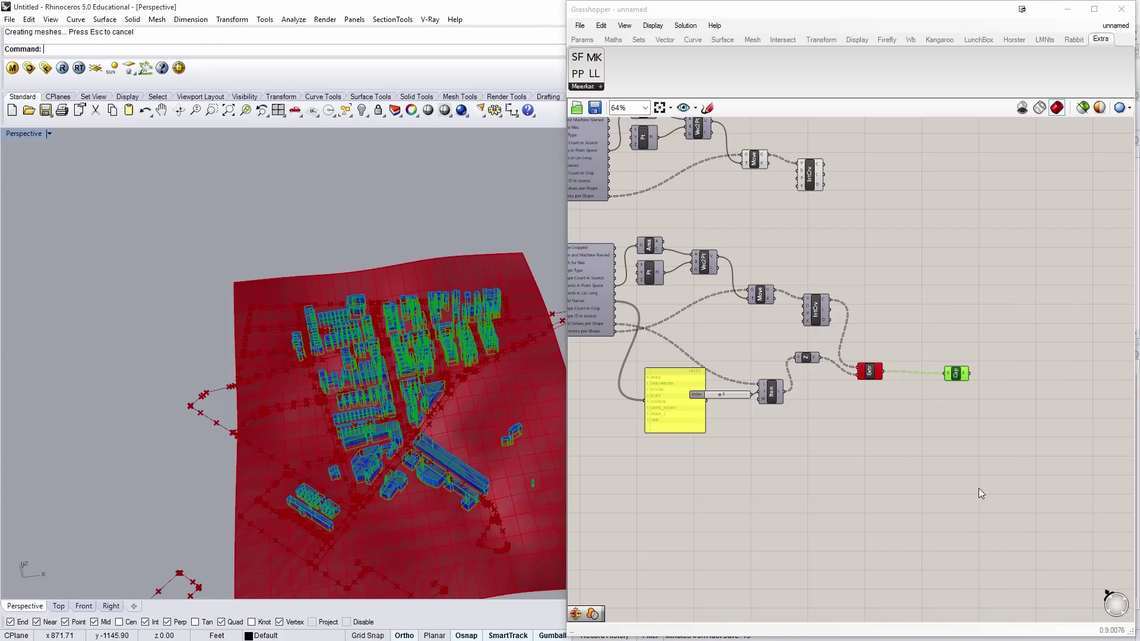
Step: Close the Grasshopper window and set the Perspective viewport to Rendered display in Rhino
{"action": "left_click", "coordinate": [1120, 10]}
{"action": "middle_click", "coordinate": [579, 352]}
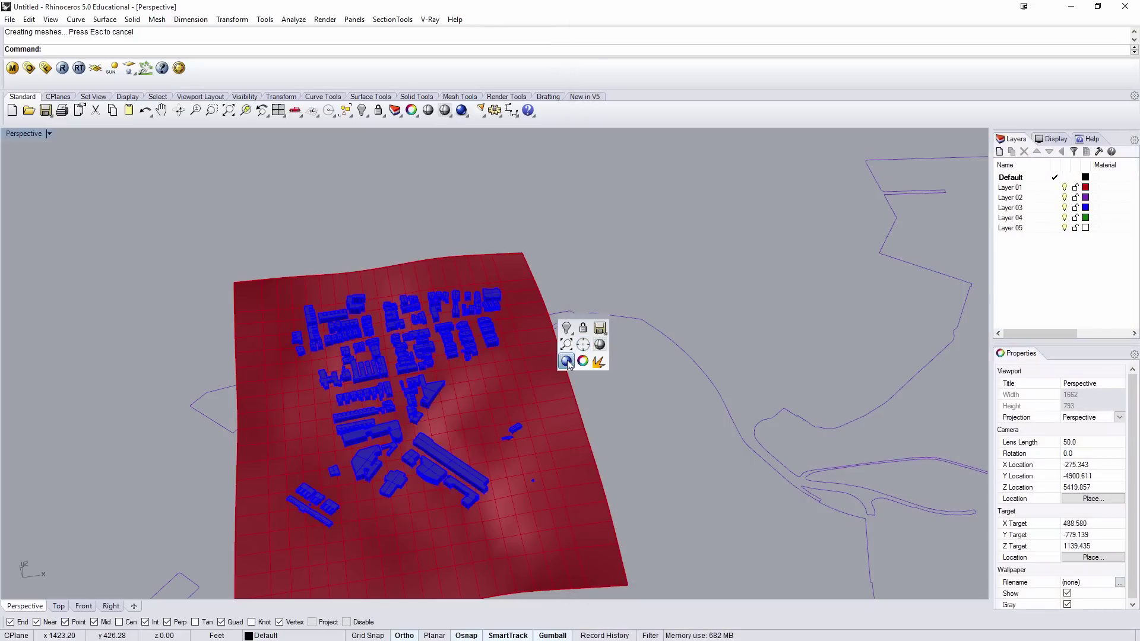
{"action": "left_click", "coordinate": [571, 365]}
Step: Examine the rendered buildings on the terrain from several angles, both close up and from a distance
{"action": "right_click_drag", "start_coordinate": [565, 374], "coordinate": [614, 340]}
{"action": "scroll", "coordinate": [518, 389], "scroll_direction": "up", "scroll_amount": 5}
{"action": "right_click_drag", "start_coordinate": [516, 392], "coordinate": [518, 388]}
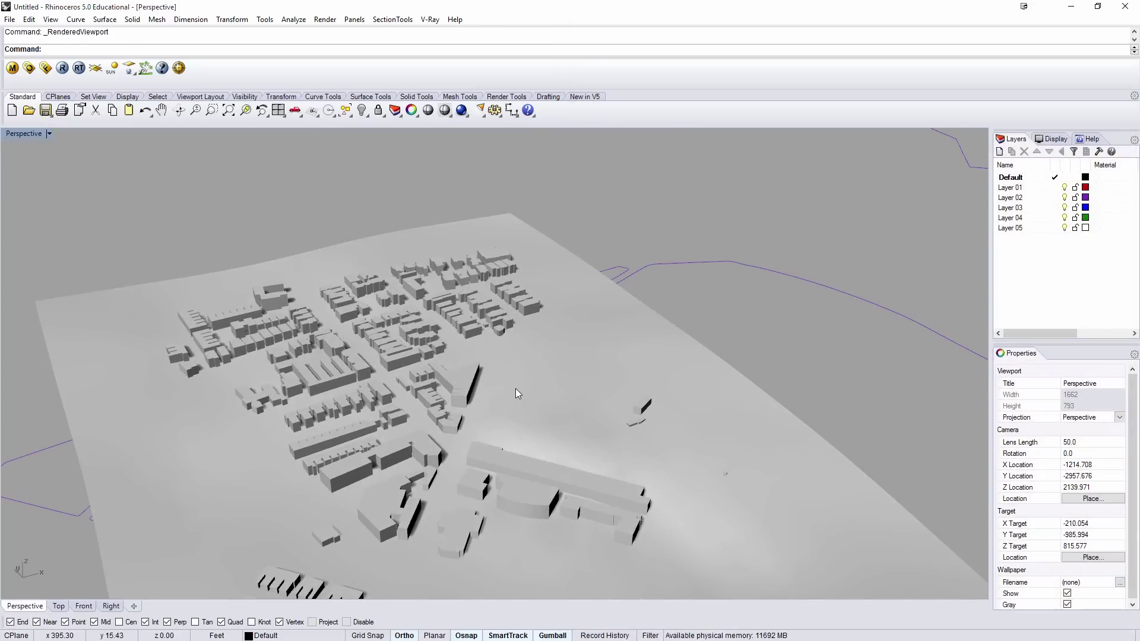
{"action": "left_click", "coordinate": [596, 387]}
{"action": "right_click_drag", "start_coordinate": [596, 387], "coordinate": [524, 383]}
{"action": "scroll", "coordinate": [523, 384], "scroll_direction": "down", "scroll_amount": 5}
{"action": "scroll", "coordinate": [554, 429], "scroll_direction": "up", "scroll_amount": 8}
{"action": "mouse_move", "coordinate": [578, 407]}
{"action": "right_mouse_down"}
{"action": "mouse_move", "coordinate": [555, 428]}
{"action": "mouse_move", "coordinate": [572, 380]}
{"action": "mouse_move", "coordinate": [565, 343]}
{"action": "mouse_move", "coordinate": [569, 416]}
{"action": "right_mouse_up"}
{"action": "key", "text": "Escape"}
{"action": "scroll", "coordinate": [579, 411], "scroll_direction": "down", "scroll_amount": 5}
Step: Extrude the grouped curb curves to both sides by about 1335 ft so they pass through the terrain
{"action": "left_click", "coordinate": [803, 380]}
{"action": "right_click_drag", "start_coordinate": [789, 391], "coordinate": [764, 395]}
{"action": "scroll", "coordinate": [789, 372], "scroll_direction": "down", "scroll_amount": 9}
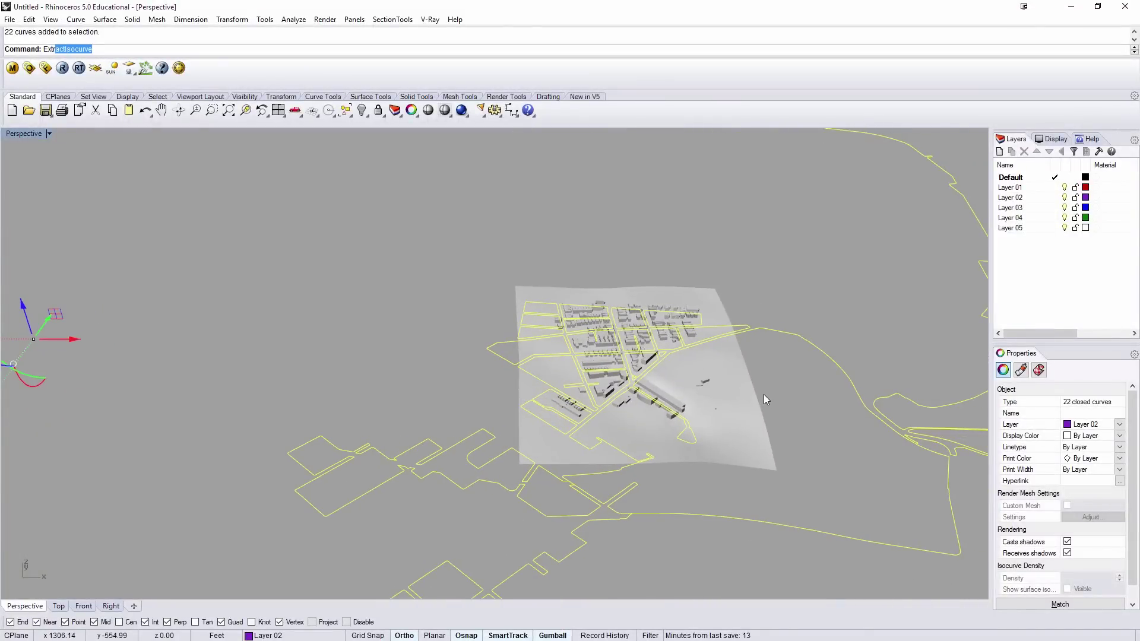
{"action": "type", "text": "udeCrv"}
{"action": "key", "text": "Return"}
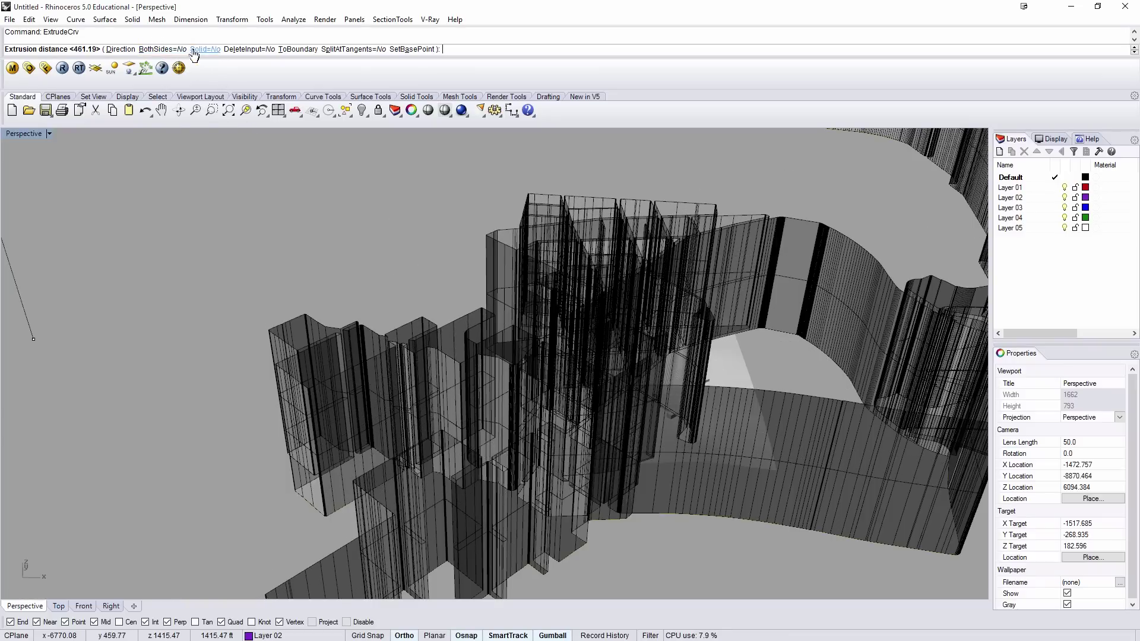
{"action": "left_click", "coordinate": [178, 50]}
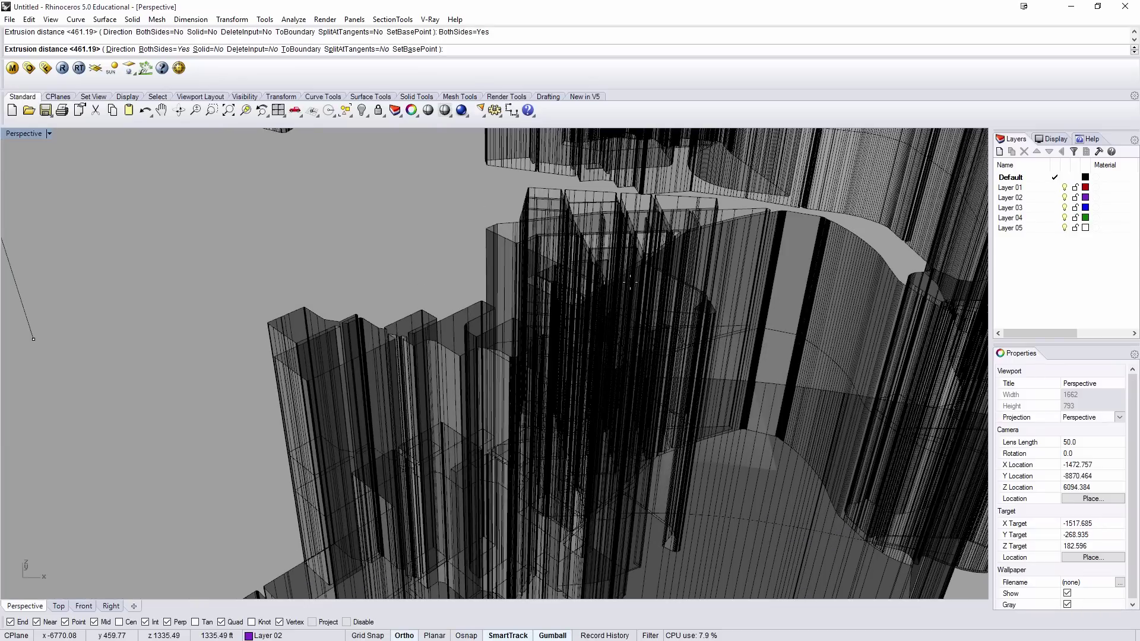
{"action": "left_click", "coordinate": [630, 282]}
{"action": "left_click", "coordinate": [378, 181]}
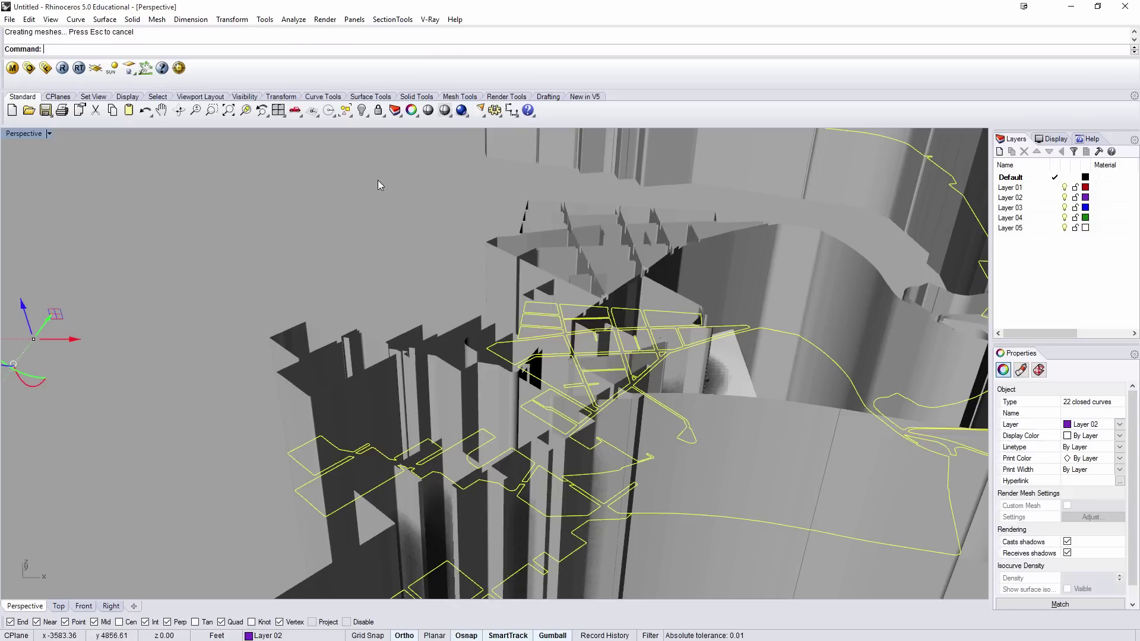
{"action": "left_click", "coordinate": [402, 244]}
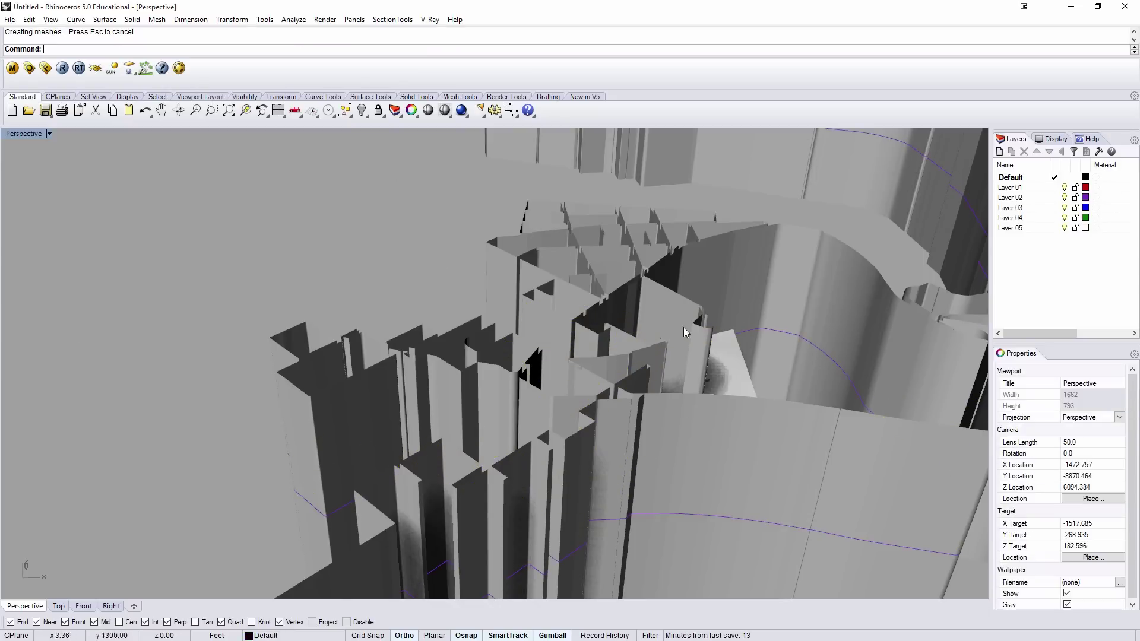
Step: Split the terrain surface using all the vertical curb extrusions as cutting objects
{"action": "right_click_drag", "start_coordinate": [705, 339], "coordinate": [738, 397]}
{"action": "left_click", "coordinate": [751, 393]}
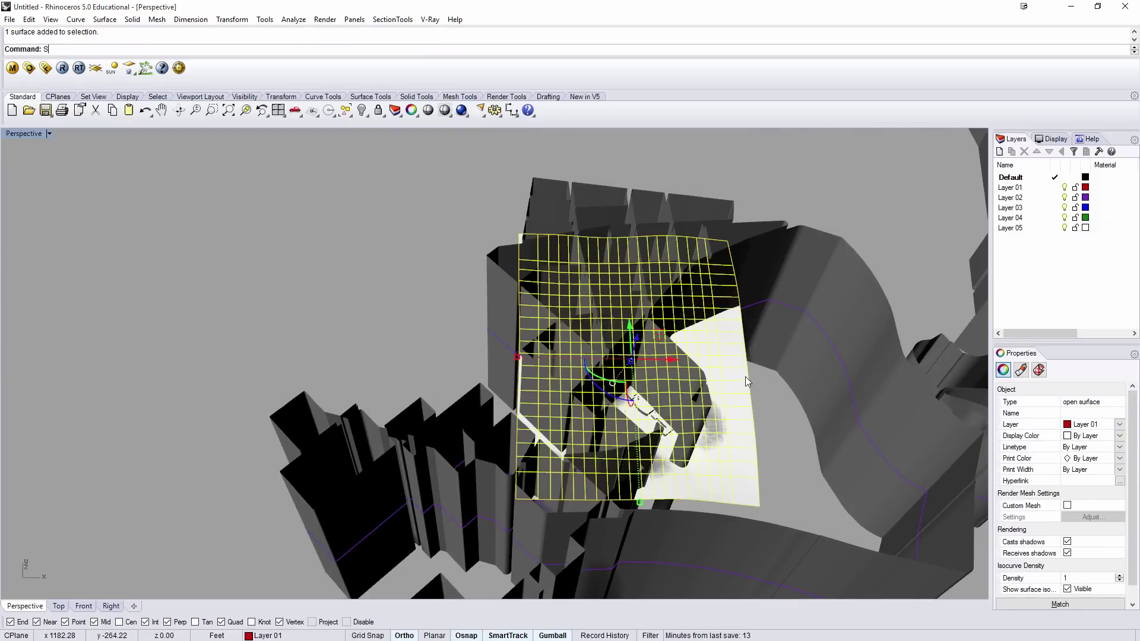
{"action": "key", "text": "Return"}
{"action": "right_click_drag", "start_coordinate": [746, 376], "coordinate": [777, 203]}
{"action": "left_click_drag", "start_coordinate": [583, 260], "coordinate": [314, 302]}
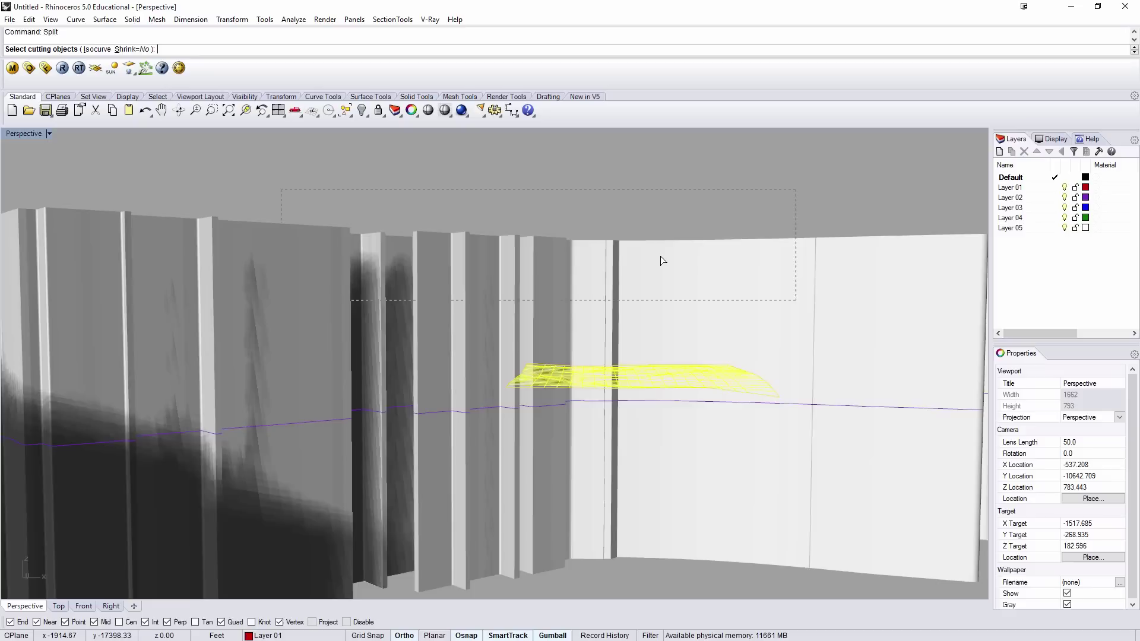
{"action": "left_click_drag", "start_coordinate": [659, 259], "coordinate": [658, 259]}
{"action": "key", "text": "Return"}
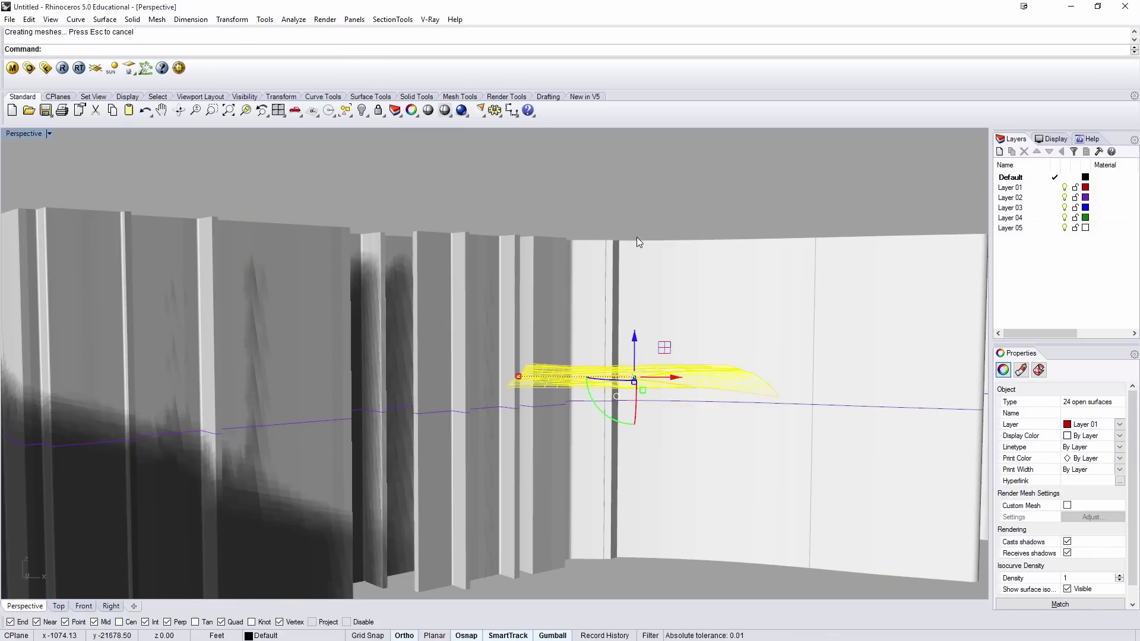
Step: Delete the vertical curb extrusions, keeping the split terrain and the buildings
{"action": "right_click_drag", "start_coordinate": [636, 237], "coordinate": [646, 356]}
{"action": "right_click_drag", "start_coordinate": [822, 292], "coordinate": [767, 183]}
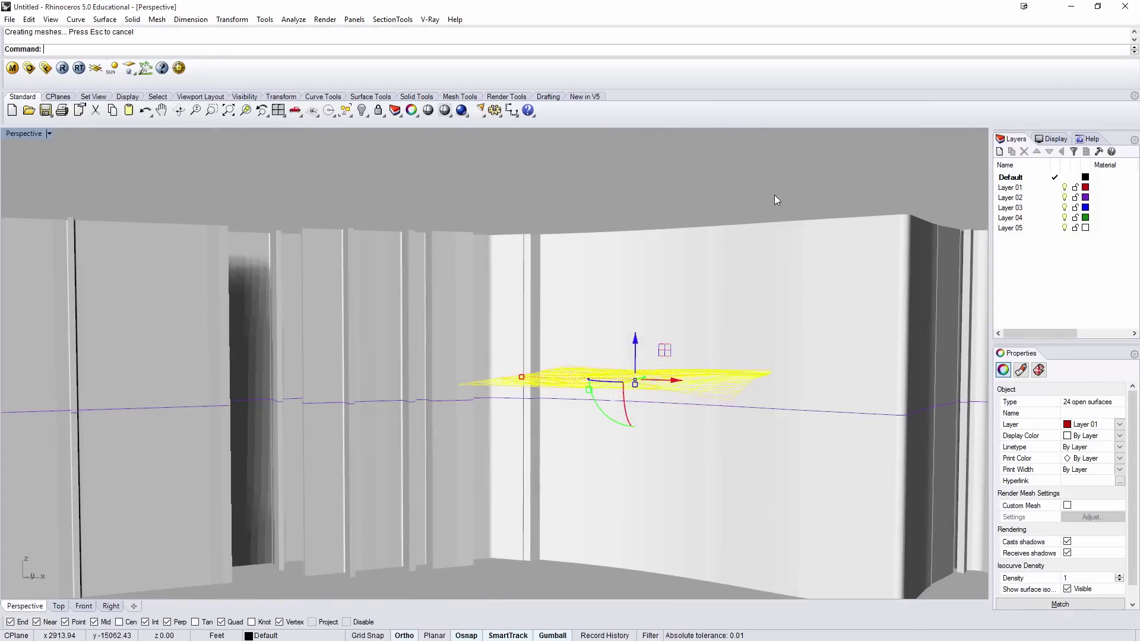
{"action": "key", "text": "Delete"}
{"action": "left_click_drag", "start_coordinate": [710, 175], "coordinate": [466, 273]}
{"action": "key", "text": "Delete"}
{"action": "right_click_drag", "start_coordinate": [626, 267], "coordinate": [630, 342]}
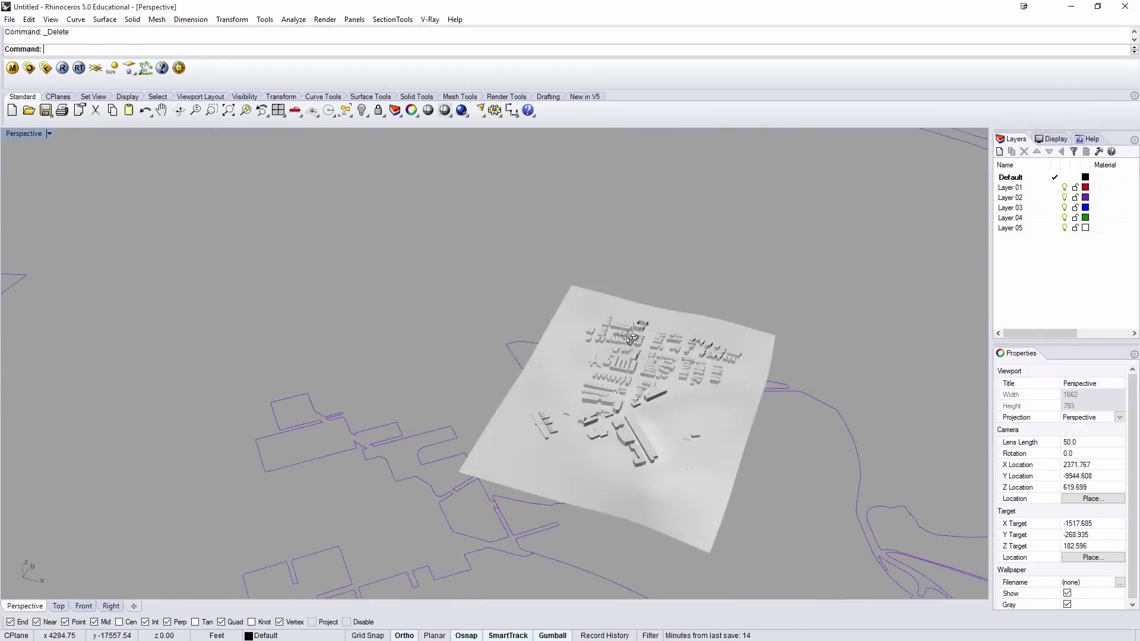
Step: Examine the split terrain up close and select the large street piece to check its outline
{"action": "scroll", "coordinate": [644, 382], "scroll_direction": "up", "scroll_amount": 8}
{"action": "scroll", "coordinate": [644, 381], "scroll_direction": "up", "scroll_amount": 4}
{"action": "left_click", "coordinate": [775, 357]}
{"action": "scroll", "coordinate": [777, 358], "scroll_direction": "down", "scroll_amount": 6}
{"action": "left_click", "coordinate": [806, 387]}
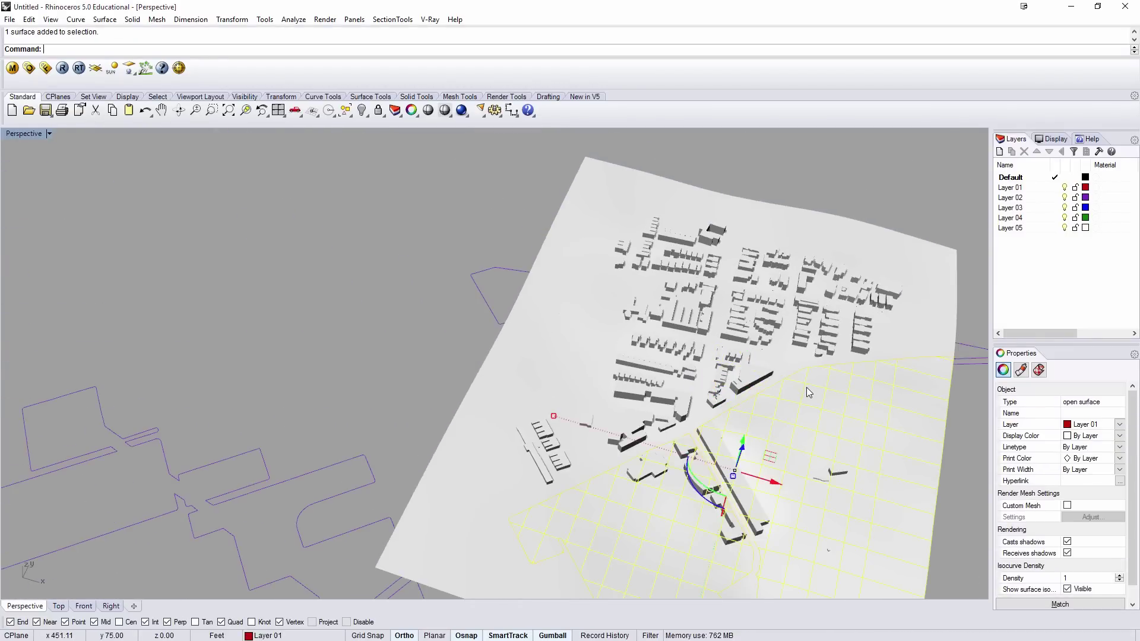
{"action": "scroll", "coordinate": [806, 387], "scroll_direction": "down", "scroll_amount": 5}
{"action": "right_click_drag", "start_coordinate": [806, 387], "coordinate": [698, 356], "text": "shift"}
{"action": "right_click_drag", "start_coordinate": [699, 357], "coordinate": [697, 369]}
{"action": "scroll", "coordinate": [688, 362], "scroll_direction": "up", "scroll_amount": 6}
Step: Switch the Perspective viewport to Shaded display and clear the terrain selection
{"action": "middle_click", "coordinate": [675, 350]}
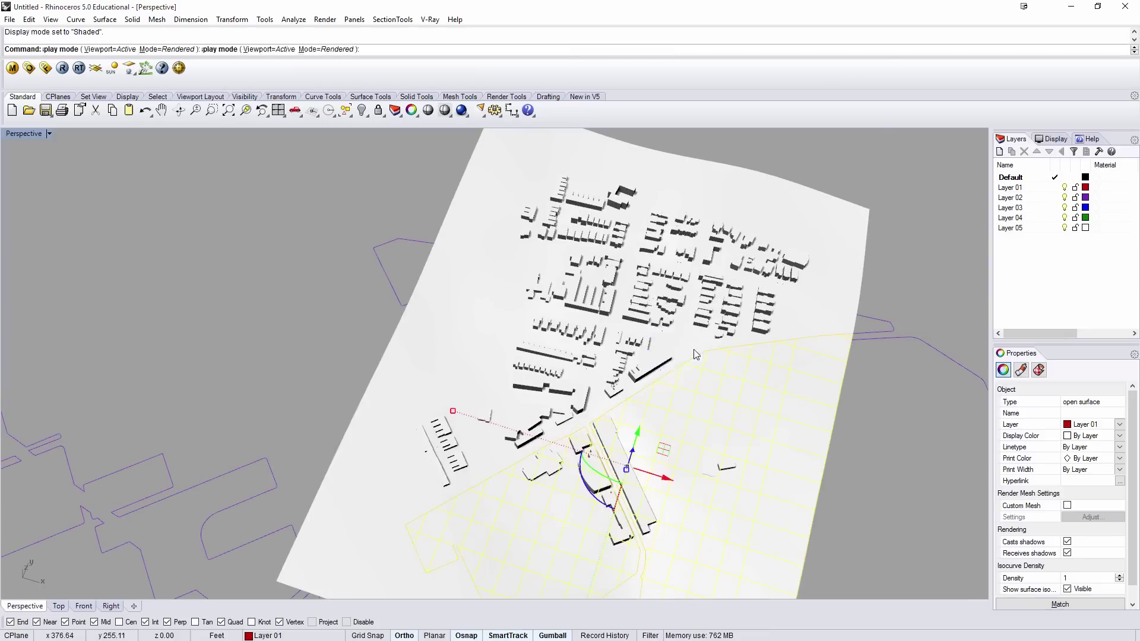
{"action": "left_click", "coordinate": [693, 351]}
{"action": "scroll", "coordinate": [754, 378], "scroll_direction": "down", "scroll_amount": 2}
{"action": "left_click", "coordinate": [847, 403]}
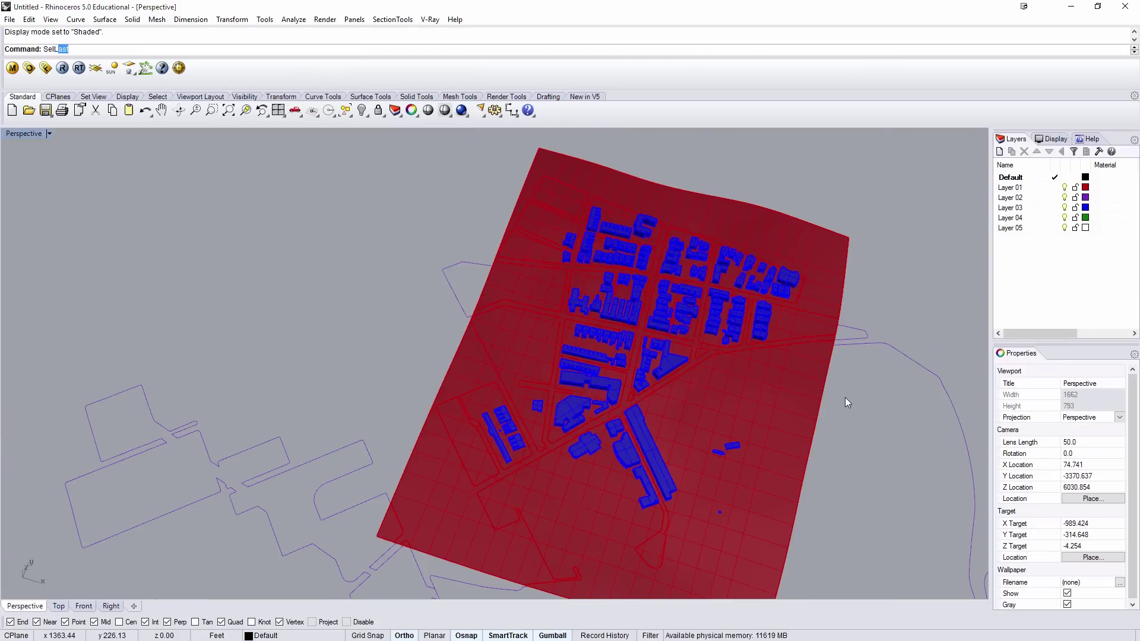
Step: Select the pieces of the last terrain split, then deselect the large southeastern piece and the blocks along the southwestern edge
{"action": "key", "text": "Return"}
{"action": "left_click", "coordinate": [782, 396], "text": "ctrl"}
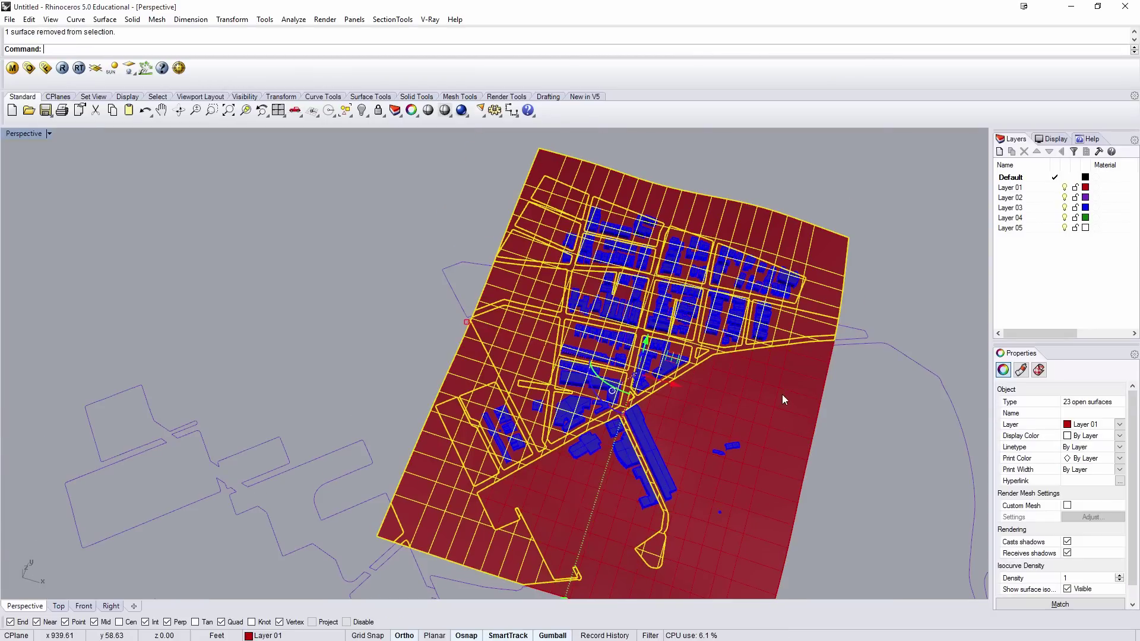
{"action": "right_click_drag", "start_coordinate": [782, 395], "coordinate": [708, 290], "text": "shift"}
{"action": "left_click", "coordinate": [382, 416], "text": "ctrl"}
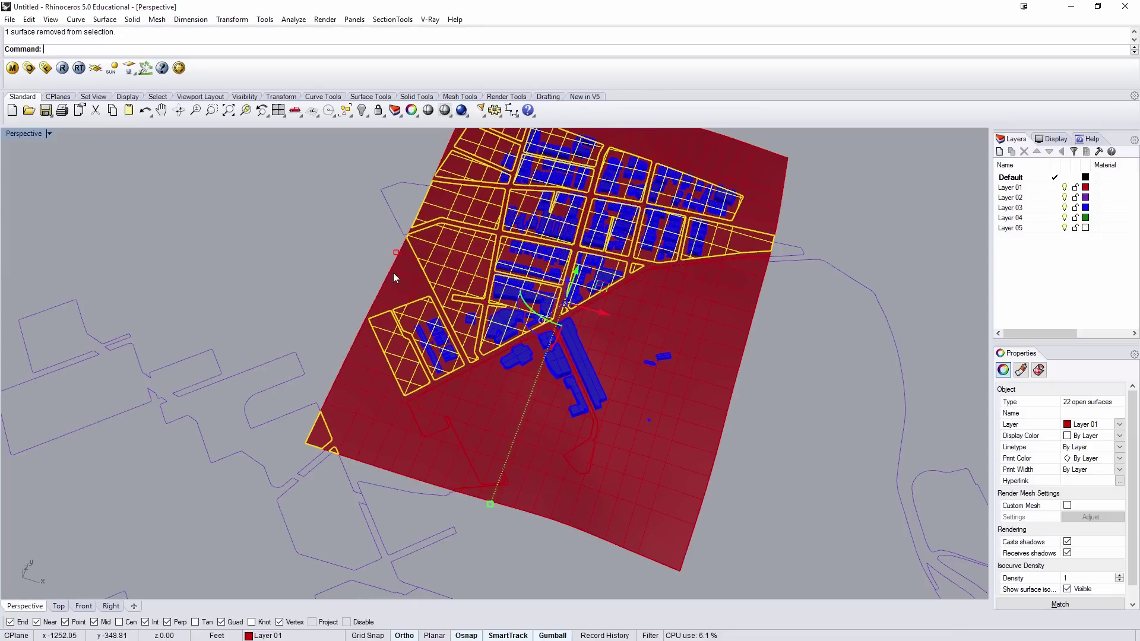
{"action": "left_click", "coordinate": [446, 261], "text": "ctrl"}
{"action": "left_click", "coordinate": [410, 322], "text": "ctrl"}
{"action": "left_click", "coordinate": [389, 334], "text": "ctrl"}
{"action": "right_click_drag", "start_coordinate": [582, 289], "coordinate": [589, 372]}
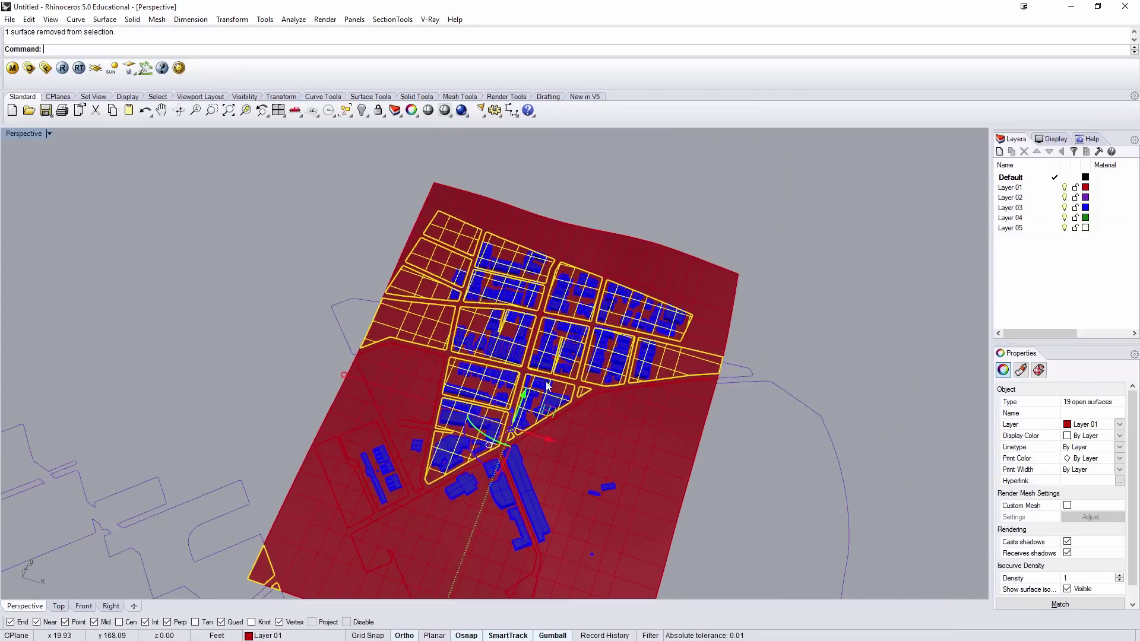
Step: Remove the eastern, northern and northwestern city blocks from the terrain selection
{"action": "scroll", "coordinate": [590, 372], "scroll_direction": "up", "scroll_amount": 3}
{"action": "left_click", "coordinate": [694, 362], "text": "ctrl"}
{"action": "left_click", "coordinate": [598, 352], "text": "ctrl"}
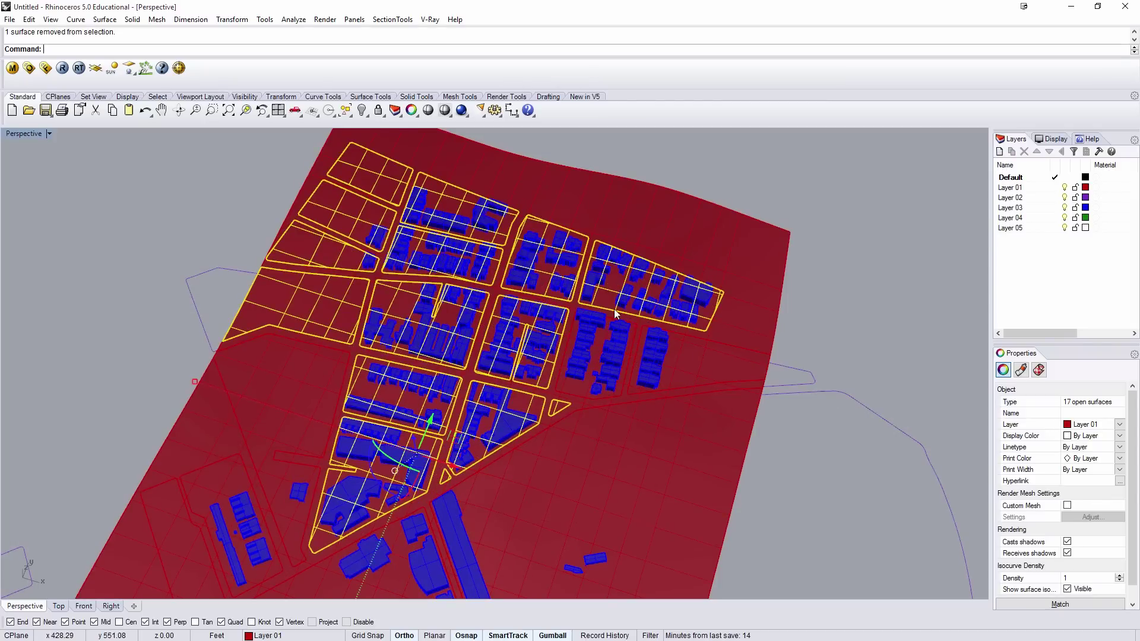
{"action": "left_click", "coordinate": [618, 297], "text": "ctrl"}
{"action": "left_click", "coordinate": [556, 278], "text": "ctrl"}
{"action": "left_click", "coordinate": [486, 228], "text": "ctrl"}
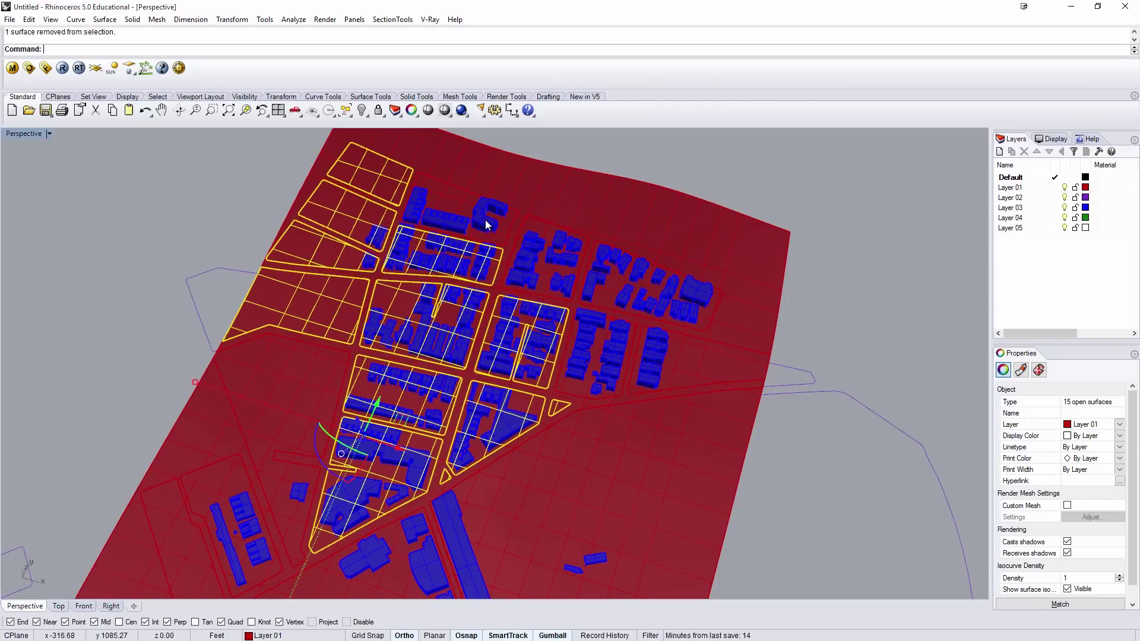
{"action": "left_click", "coordinate": [429, 268], "text": "ctrl"}
{"action": "left_click", "coordinate": [377, 224], "text": "ctrl"}
{"action": "left_click", "coordinate": [379, 176], "text": "ctrl"}
{"action": "left_click", "coordinate": [310, 252], "text": "ctrl"}
{"action": "left_click", "coordinate": [342, 306], "text": "ctrl"}
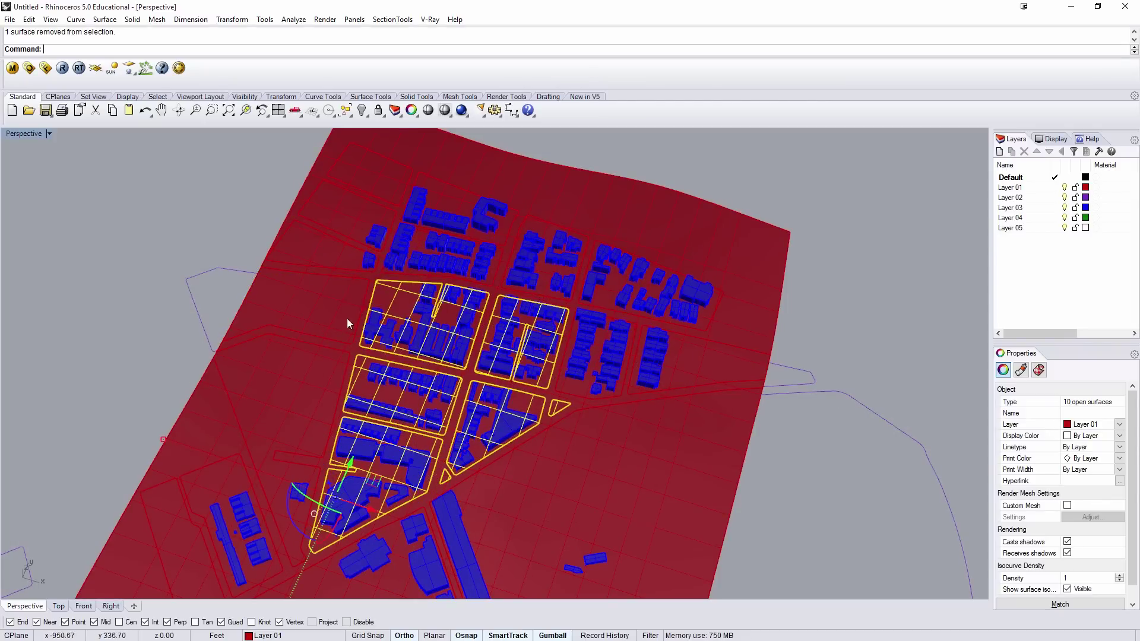
Step: Deselect the remaining central blocks and add the large street network surface, so only the street pieces are selected
{"action": "left_click", "coordinate": [408, 332], "text": "ctrl"}
{"action": "left_click", "coordinate": [521, 328], "text": "ctrl"}
{"action": "left_click", "coordinate": [501, 419], "text": "ctrl"}
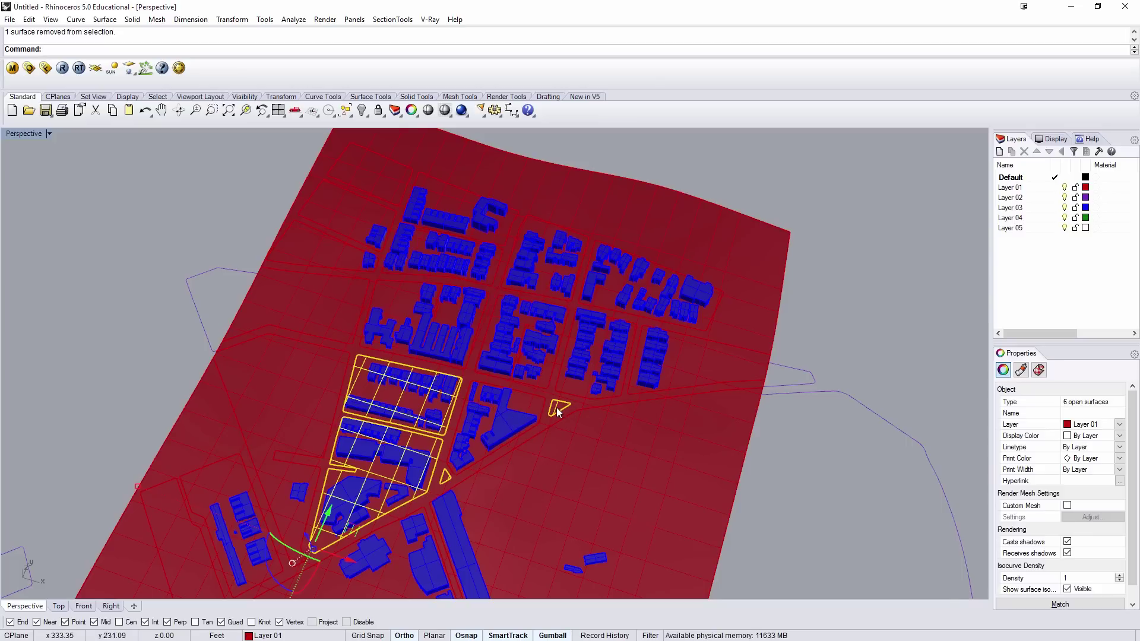
{"action": "left_click", "coordinate": [558, 409], "text": "ctrl"}
{"action": "left_click", "coordinate": [415, 386], "text": "ctrl"}
{"action": "left_click", "coordinate": [395, 439], "text": "ctrl"}
{"action": "left_click", "coordinate": [407, 478], "text": "ctrl"}
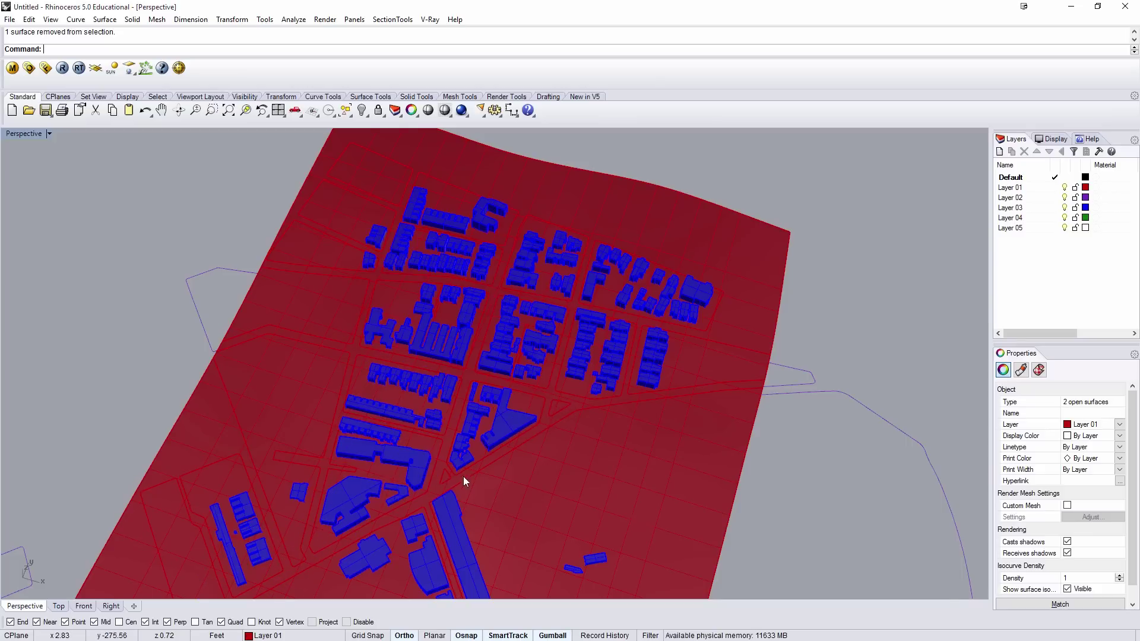
{"action": "scroll", "coordinate": [588, 404], "scroll_direction": "up", "scroll_amount": 2}
{"action": "left_click", "coordinate": [594, 404], "text": "shift"}
{"action": "scroll", "coordinate": [596, 403], "scroll_direction": "down", "scroll_amount": 5}
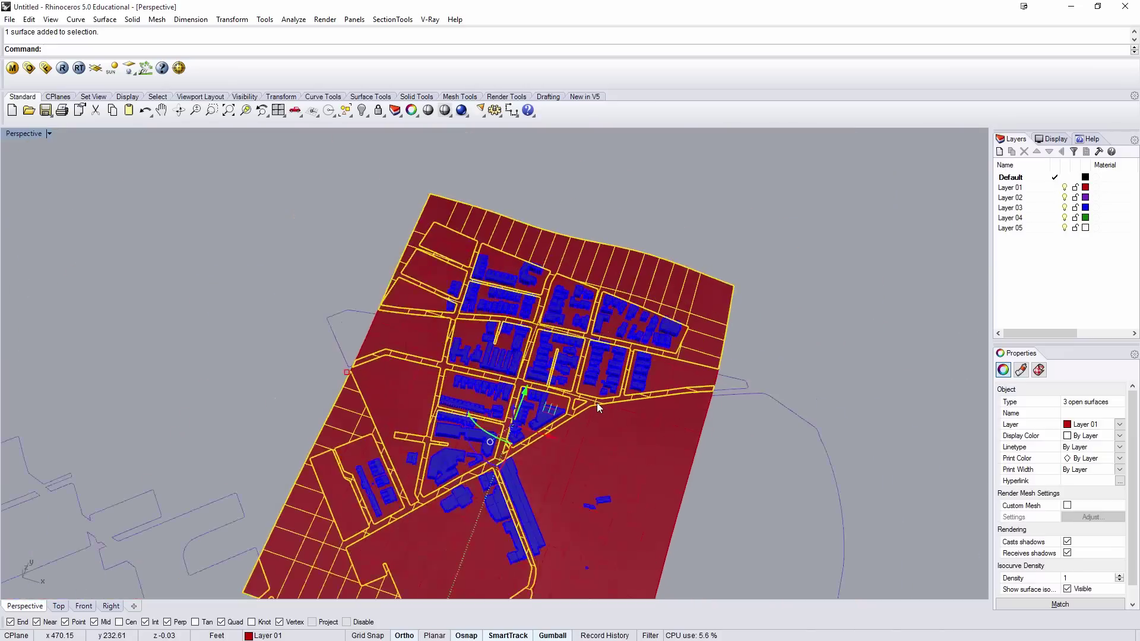
Step: Move the selected street surfaces to Layer 04 and clear the selection
{"action": "right_click", "coordinate": [1031, 221]}
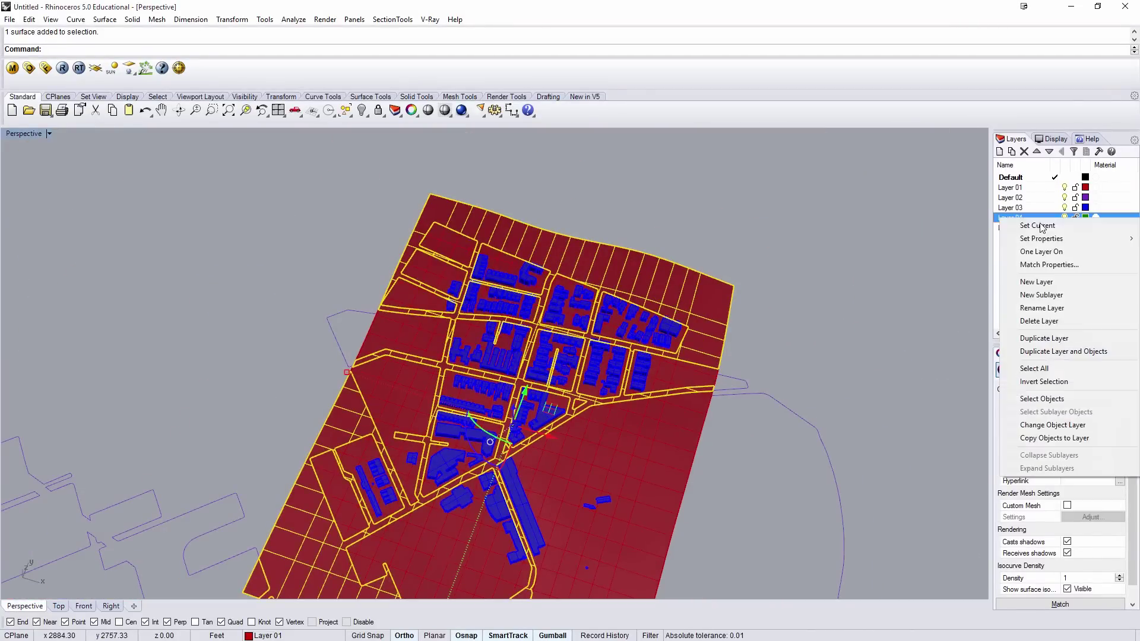
{"action": "left_click", "coordinate": [1033, 423]}
{"action": "left_click", "coordinate": [803, 305]}
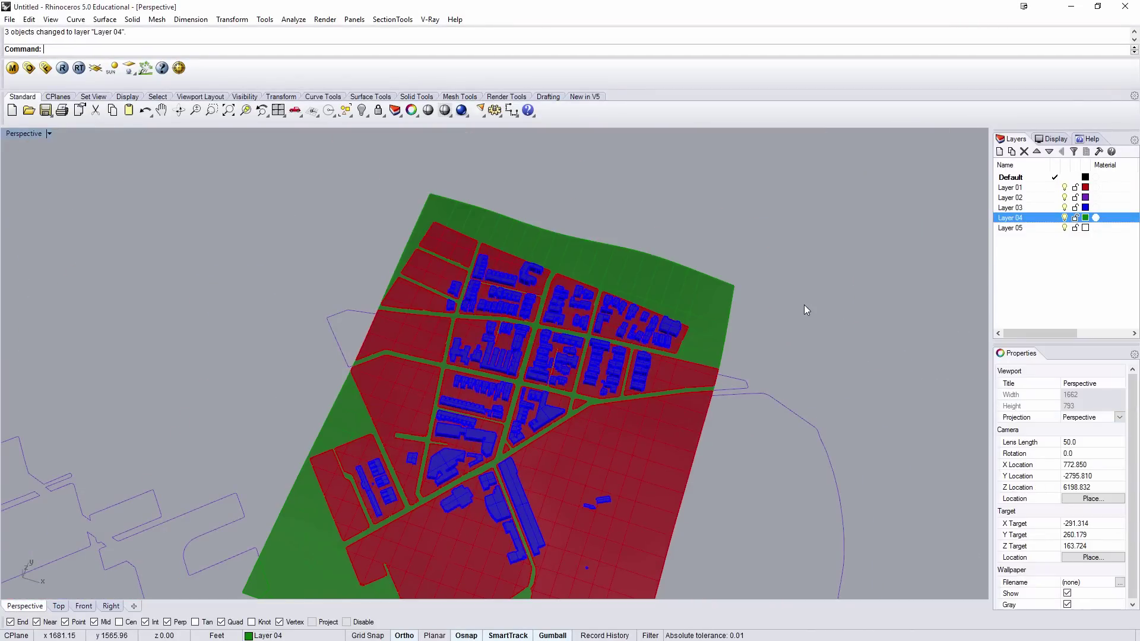
Step: Select the green street surface and examine its outline against the blocks from several angles
{"action": "right_click_drag", "start_coordinate": [731, 298], "coordinate": [671, 343]}
{"action": "left_click", "coordinate": [563, 273]}
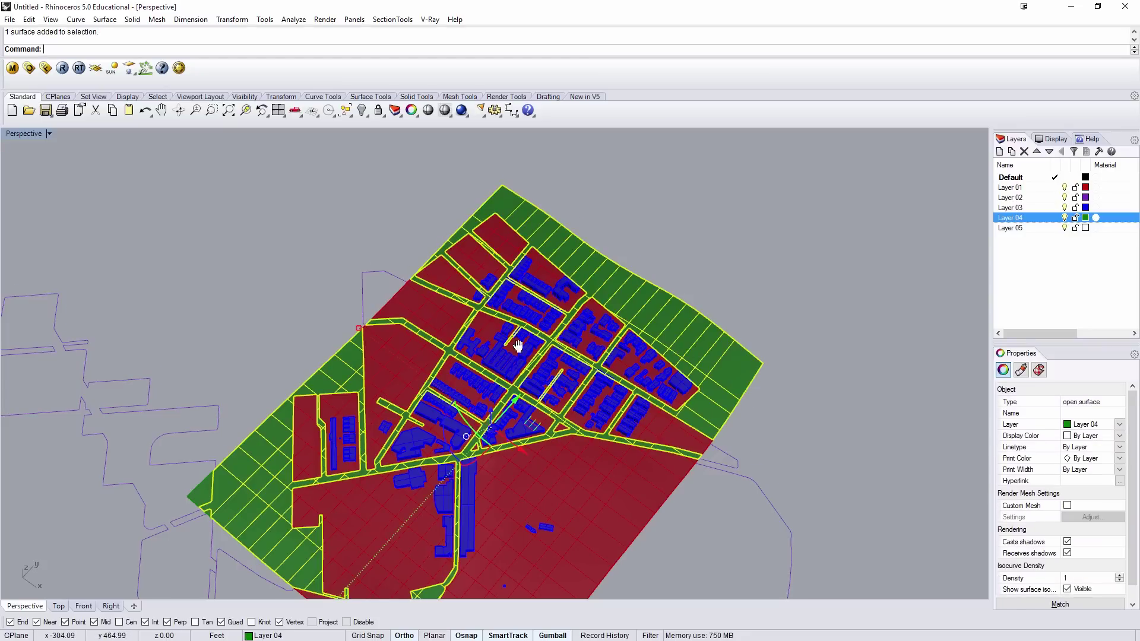
{"action": "right_click_drag", "start_coordinate": [537, 326], "coordinate": [596, 266], "text": "shift"}
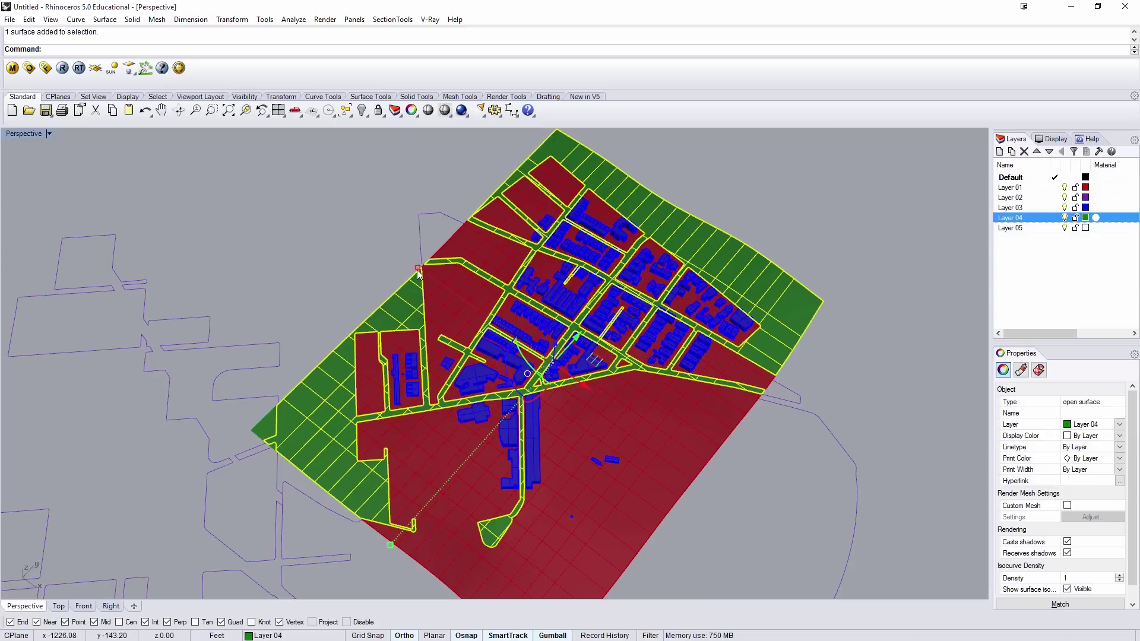
{"action": "right_click_drag", "start_coordinate": [401, 321], "coordinate": [476, 340]}
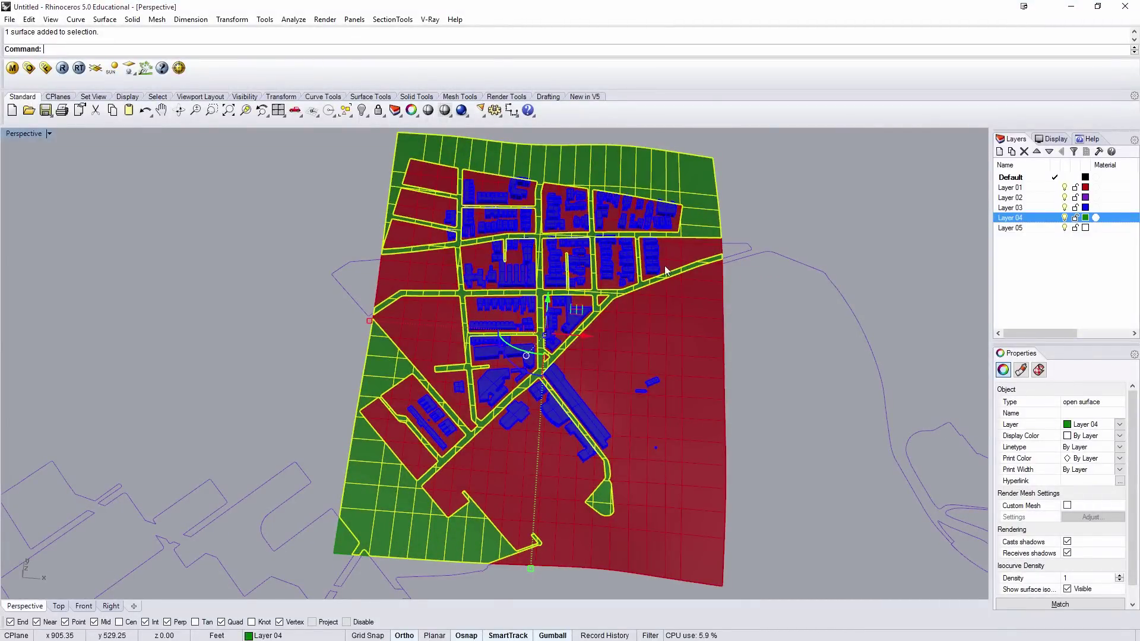
Step: Clear the selection and switch the Perspective viewport to Rendered display for a closer view of the buildings
{"action": "left_click", "coordinate": [281, 301]}
{"action": "middle_click", "coordinate": [282, 302]}
{"action": "left_click", "coordinate": [261, 313]}
{"action": "right_click_drag", "start_coordinate": [396, 279], "coordinate": [338, 225]}
{"action": "scroll", "coordinate": [522, 356], "scroll_direction": "up", "scroll_amount": 4}
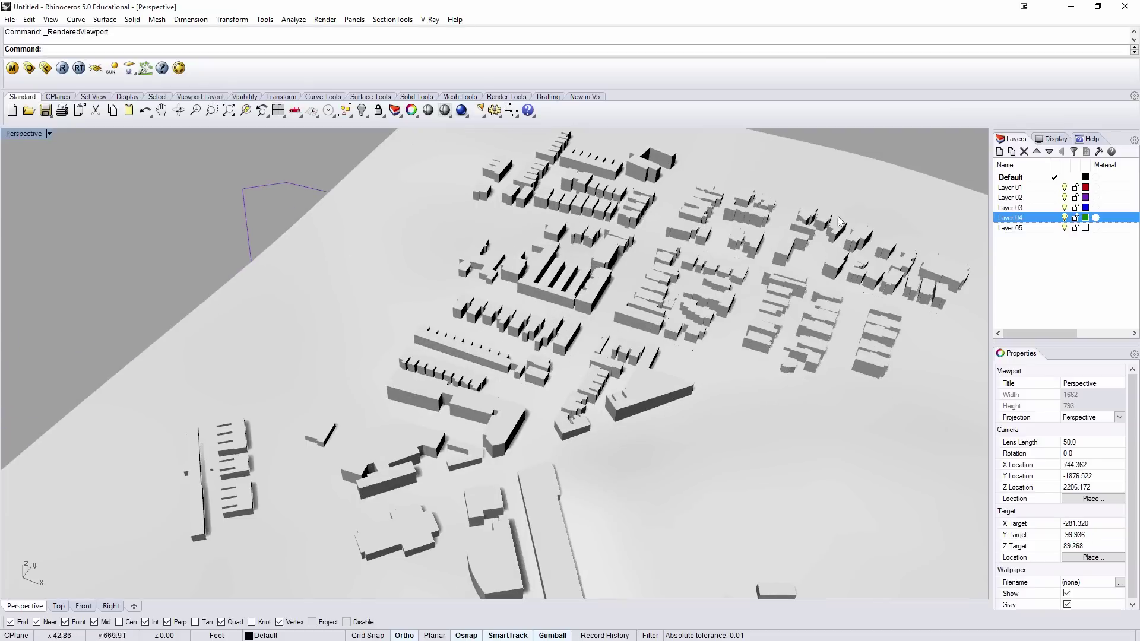
Step: Assign Layer 04 a new material with a near-black color for the streets
{"action": "left_click", "coordinate": [1096, 218]}
{"action": "left_click", "coordinate": [564, 306]}
{"action": "left_click_drag", "start_coordinate": [628, 279], "coordinate": [617, 326]}
{"action": "left_click", "coordinate": [612, 437]}
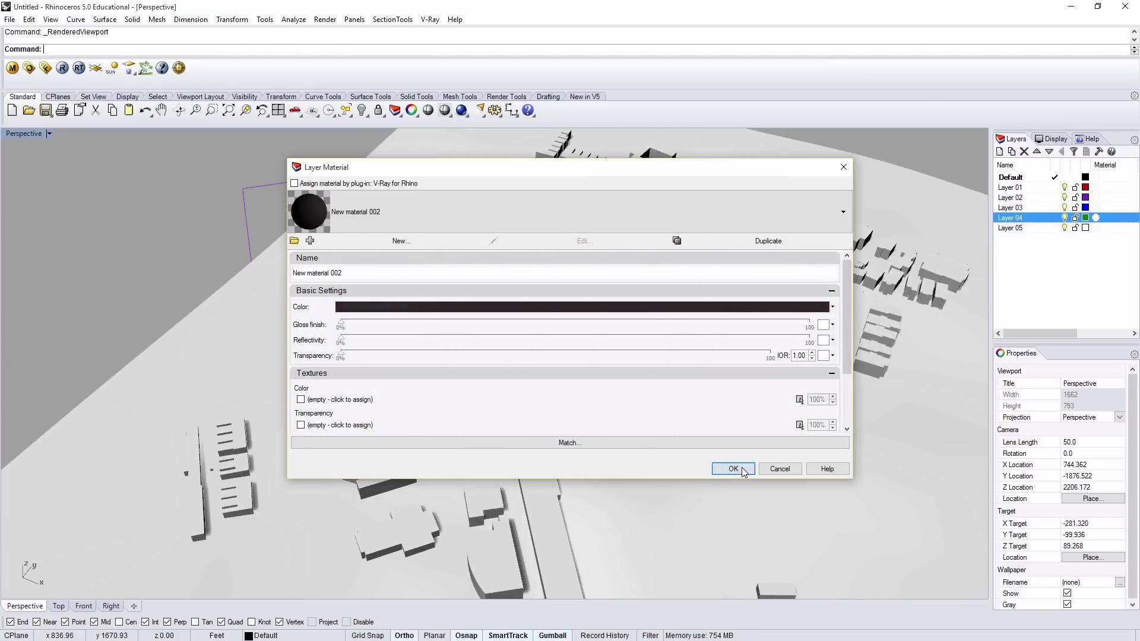
{"action": "left_click", "coordinate": [733, 468]}
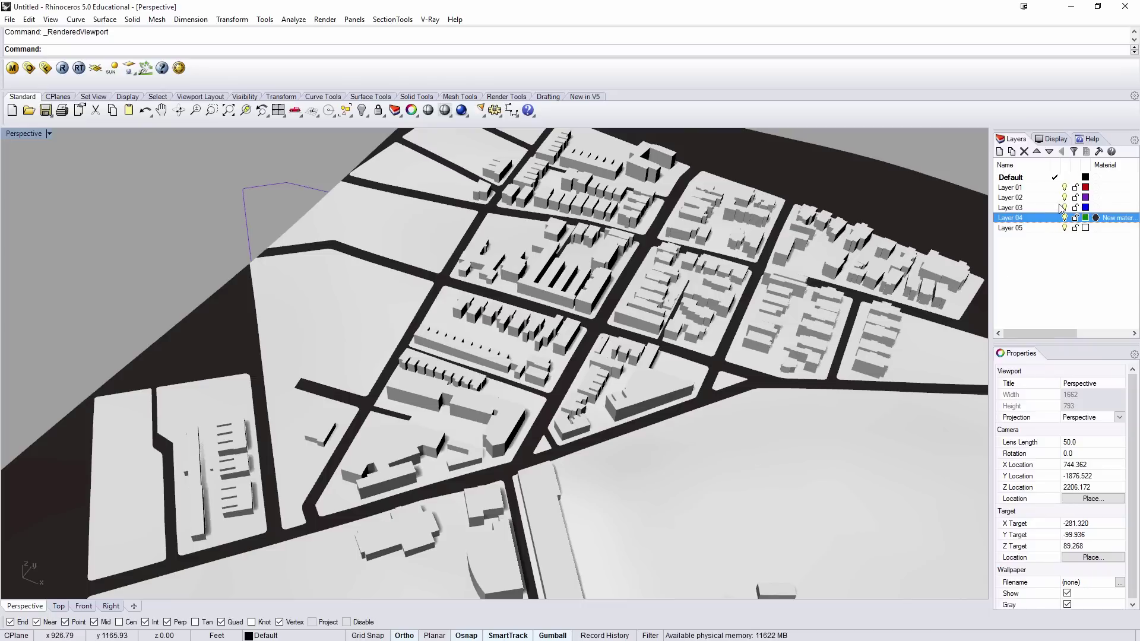
Step: Toggle Layer 03 off and on to identify the buildings, then assign that layer a new gray material
{"action": "left_click", "coordinate": [1064, 207]}
{"action": "left_click", "coordinate": [1064, 207]}
{"action": "left_click", "coordinate": [1094, 207]}
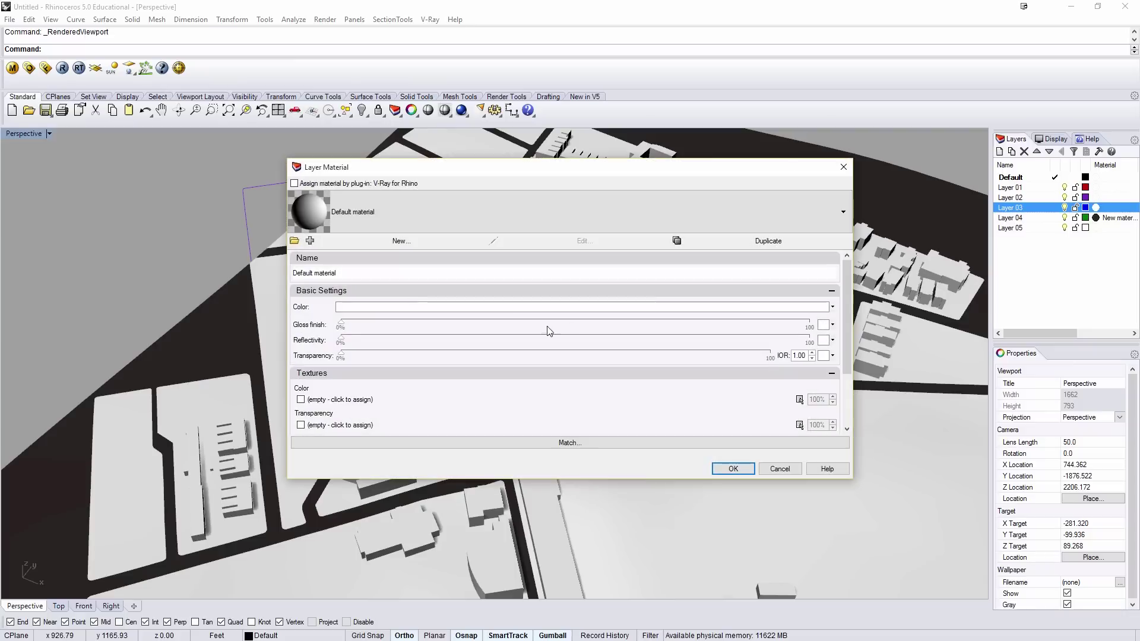
{"action": "left_click", "coordinate": [383, 308]}
{"action": "left_click_drag", "start_coordinate": [679, 280], "coordinate": [665, 240]}
{"action": "left_click", "coordinate": [612, 436]}
{"action": "left_click", "coordinate": [733, 469]}
Step: Start the Contour command on the large southeastern terrain piece and pick its contour plane base point
{"action": "right_click_drag", "start_coordinate": [722, 463], "coordinate": [408, 339]}
{"action": "left_click", "coordinate": [368, 384]}
{"action": "right_click_drag", "start_coordinate": [368, 383], "coordinate": [582, 352], "text": "shift"}
{"action": "type", "text": "Contour"}
{"action": "key", "text": "Return"}
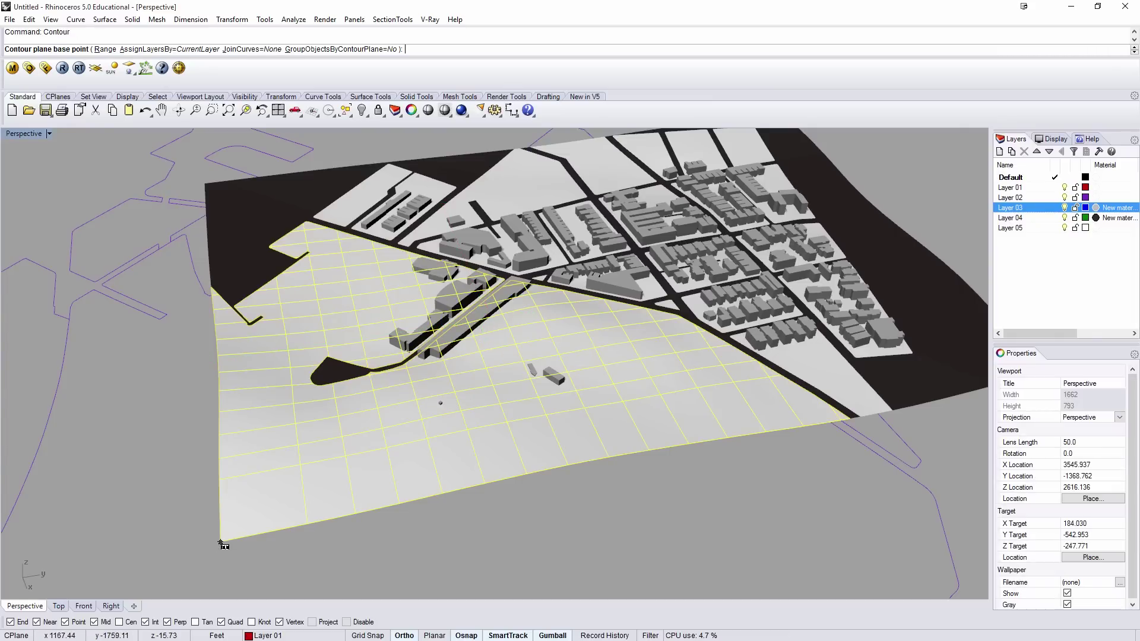
{"action": "left_click", "coordinate": [280, 525]}
Step: Set the contour direction vertically in the Front view and generate contours spaced 2' apart
{"action": "double_click", "coordinate": [19, 135]}
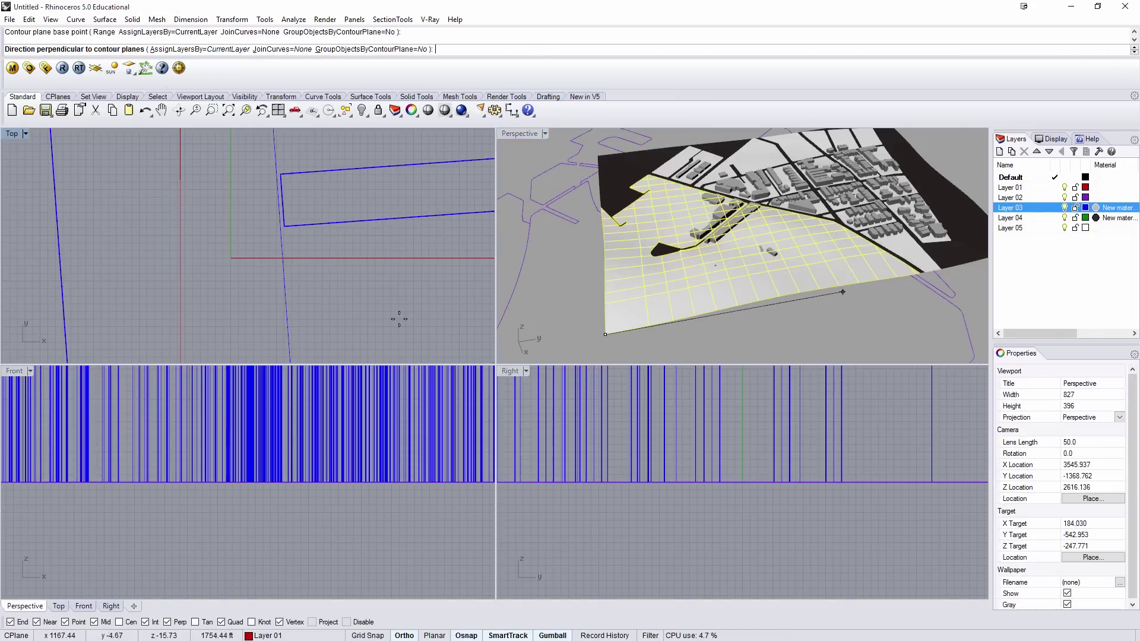
{"action": "scroll", "coordinate": [430, 328], "scroll_direction": "down", "scroll_amount": 4}
{"action": "scroll", "coordinate": [429, 402], "scroll_direction": "down", "scroll_amount": 8}
{"action": "right_click_drag", "start_coordinate": [430, 401], "coordinate": [256, 552]}
{"action": "scroll", "coordinate": [374, 407], "scroll_direction": "down", "scroll_amount": 4}
{"action": "left_click", "coordinate": [402, 404], "text": "shift"}
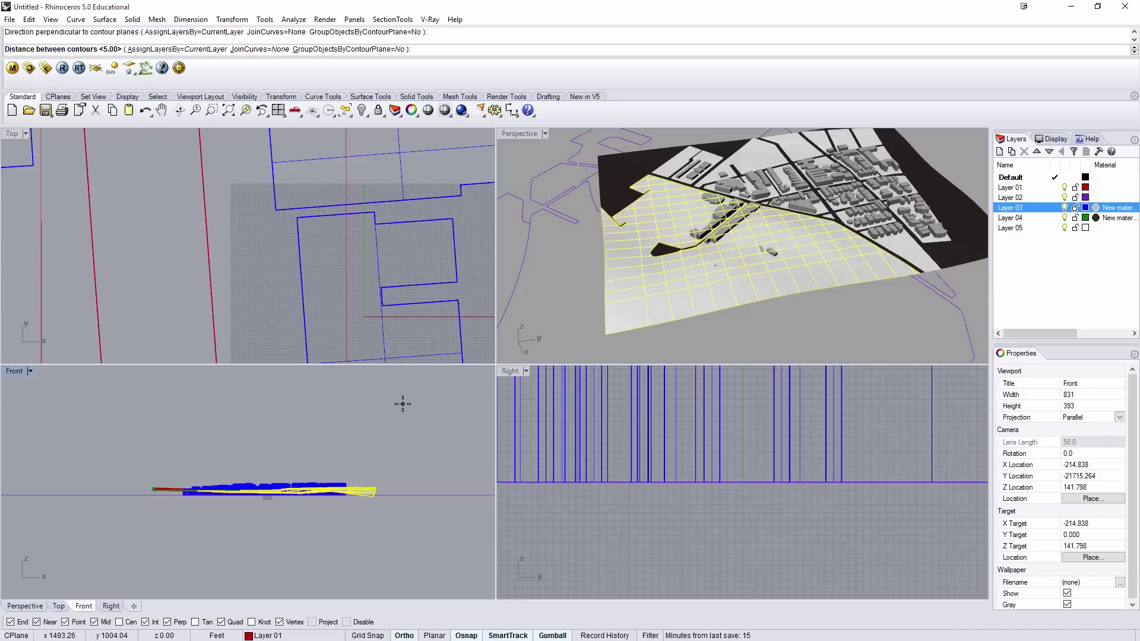
{"action": "type", "text": "2'"}
{"action": "key", "text": "Return"}
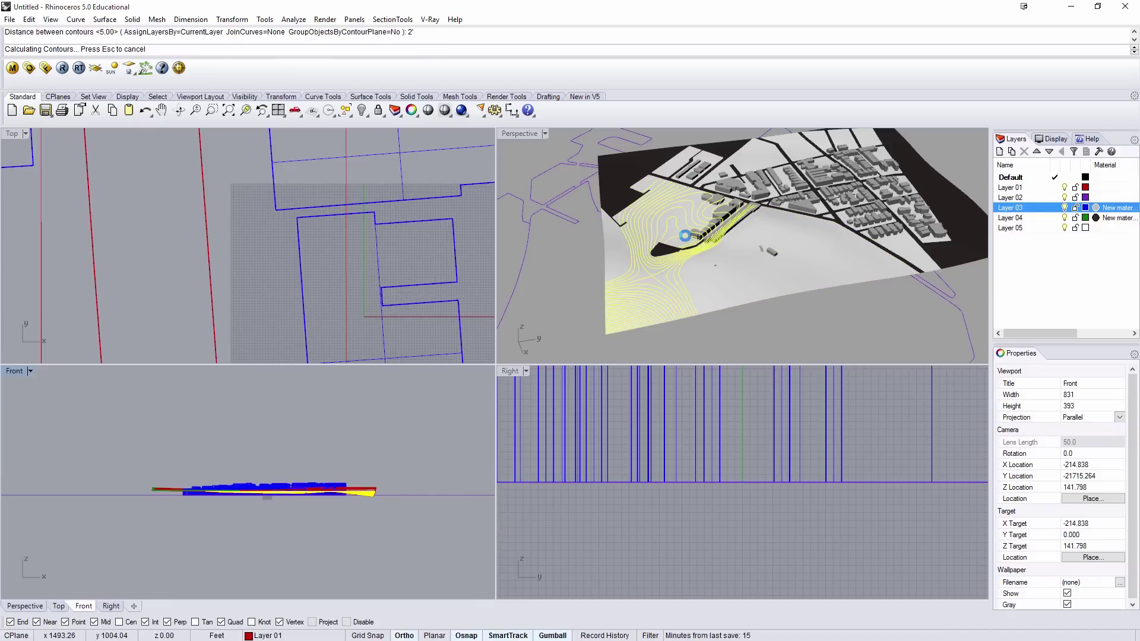
Step: Maximize the Perspective viewport, clear the contour selection and examine the contour lines on the rendered terrain
{"action": "double_click", "coordinate": [518, 134]}
{"action": "scroll", "coordinate": [574, 376], "scroll_direction": "up", "scroll_amount": 2}
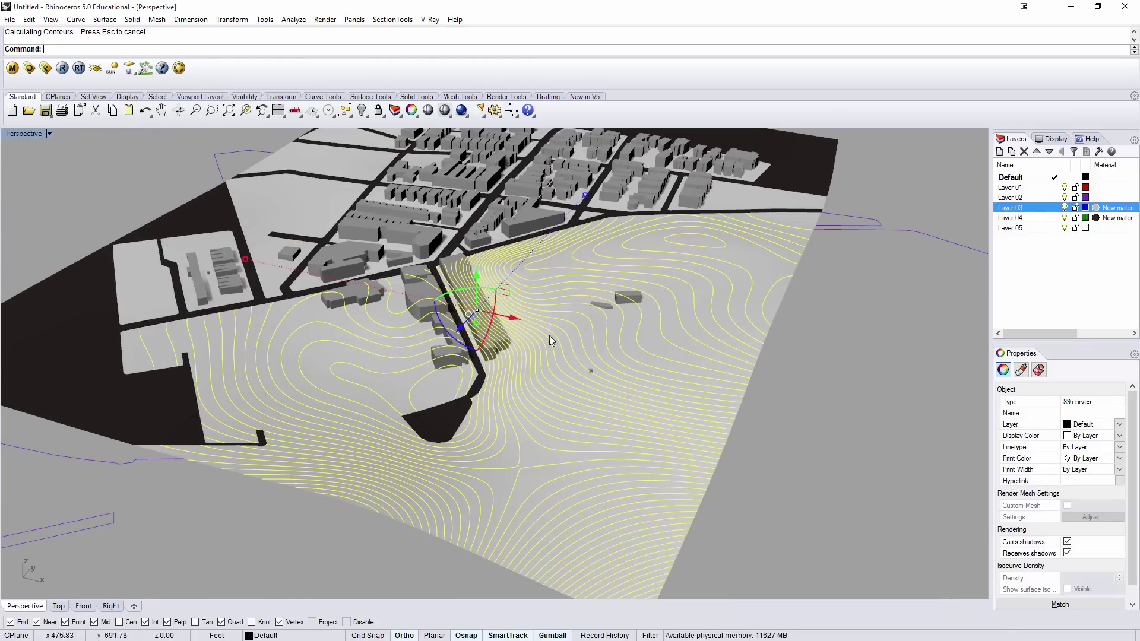
{"action": "scroll", "coordinate": [756, 259], "scroll_direction": "down", "scroll_amount": 6}
{"action": "left_click", "coordinate": [812, 295]}
{"action": "right_click_drag", "start_coordinate": [811, 294], "coordinate": [738, 333]}
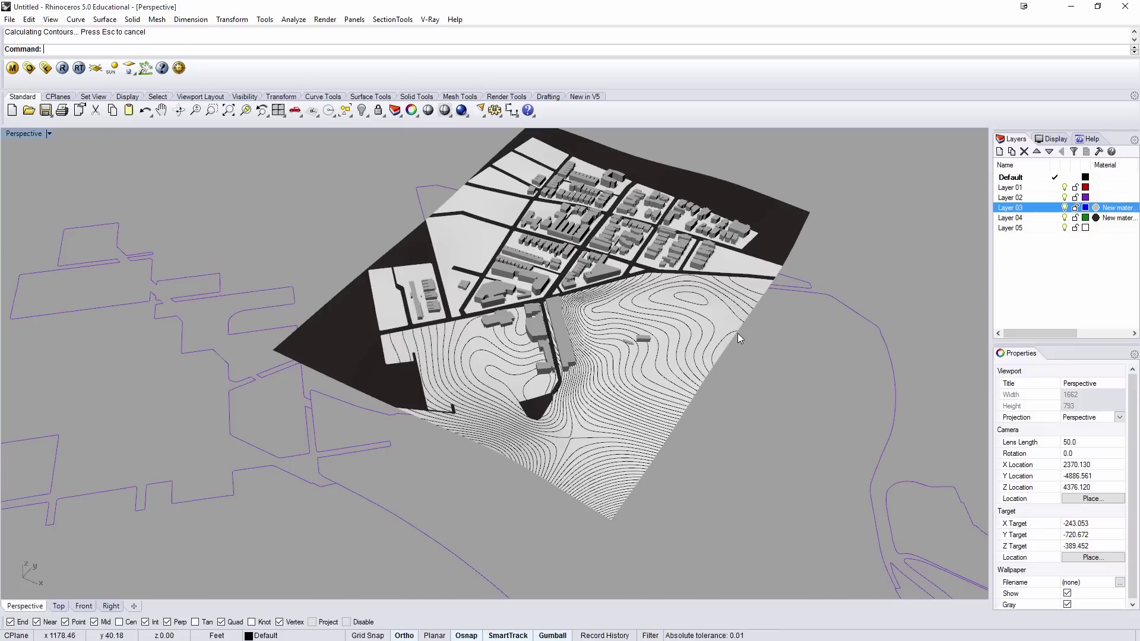